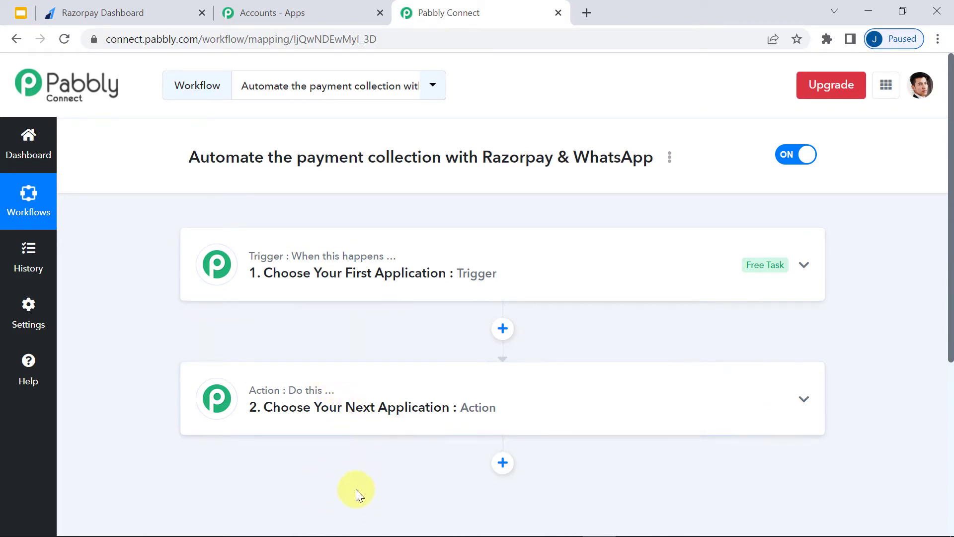
- Set the trigger to Pabbly Form Builder with the New Form Submission event
{"action": "left_click", "coordinate": [288, 290]}
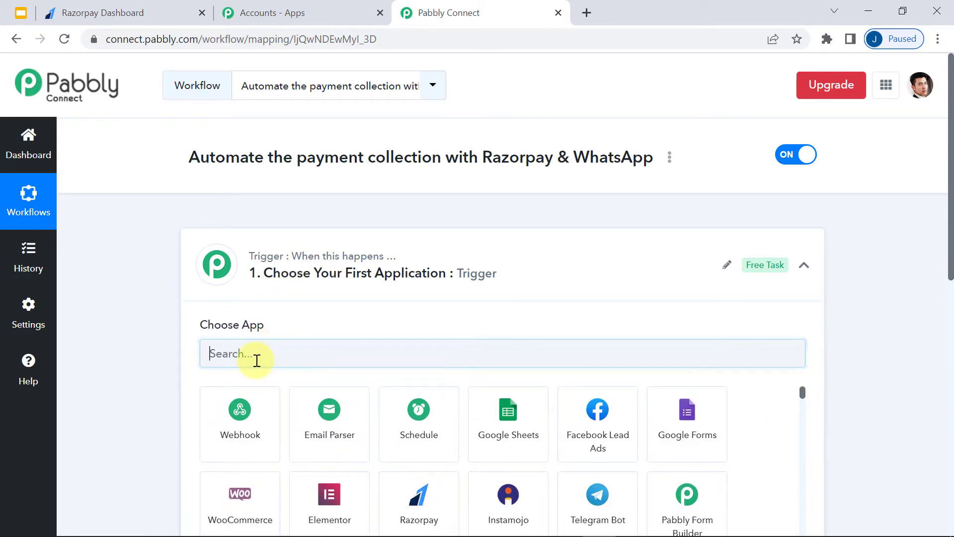
{"action": "type", "text": "pabbl"}
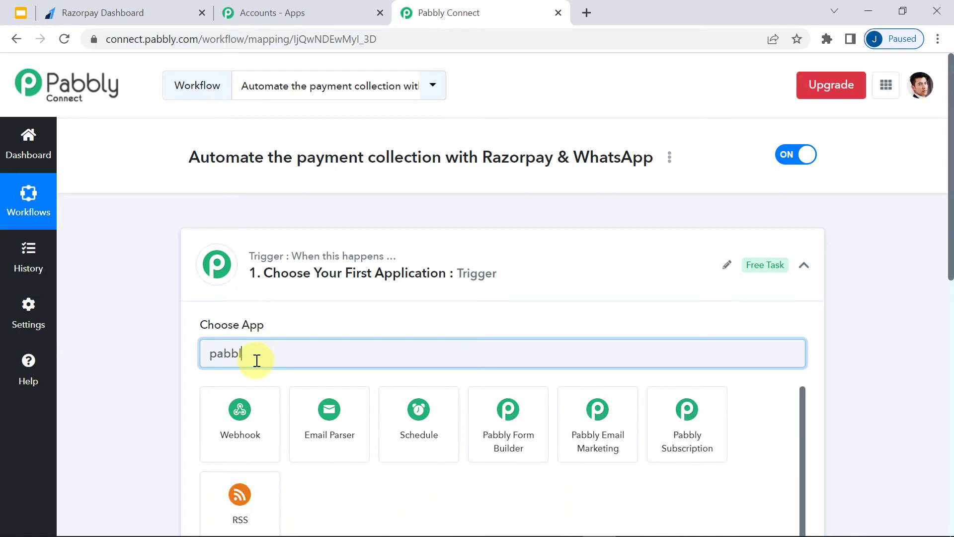
{"action": "left_click", "coordinate": [496, 418]}
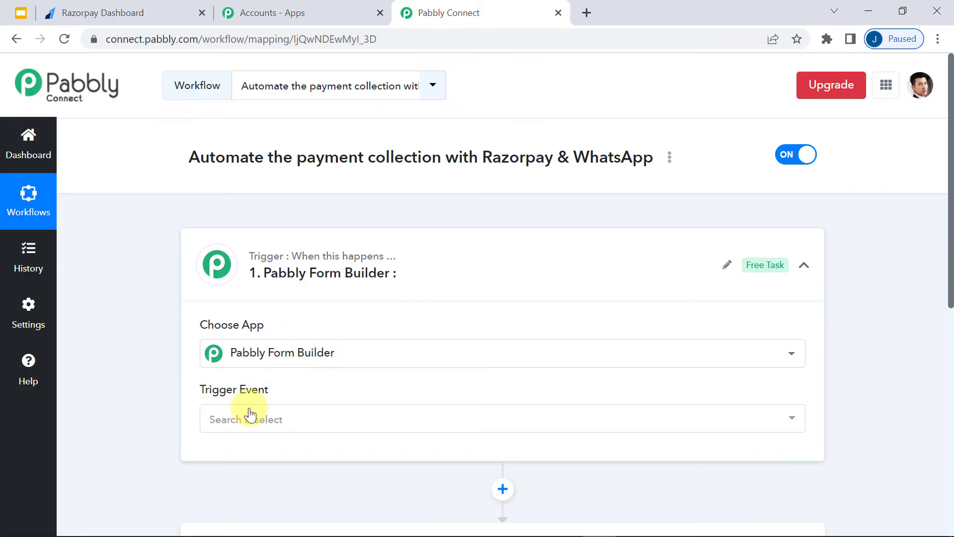
{"action": "left_click", "coordinate": [250, 414]}
{"action": "scroll", "coordinate": [306, 320], "scroll_direction": "down", "scroll_amount": 3}
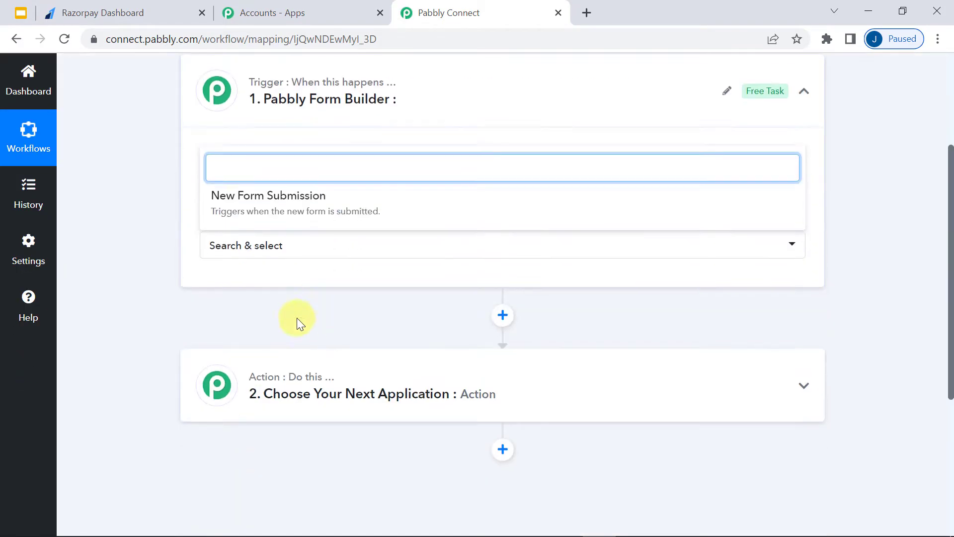
{"action": "left_click", "coordinate": [231, 205]}
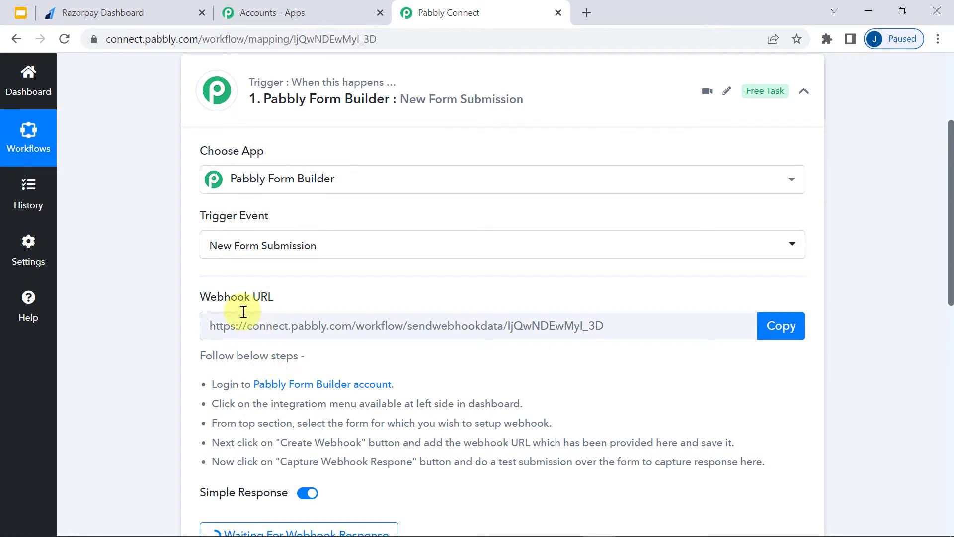
- Highlight the generated webhook URL label and its setup instructions, including the integration-menu step
{"action": "left_click_drag", "start_coordinate": [221, 304], "coordinate": [249, 302]}
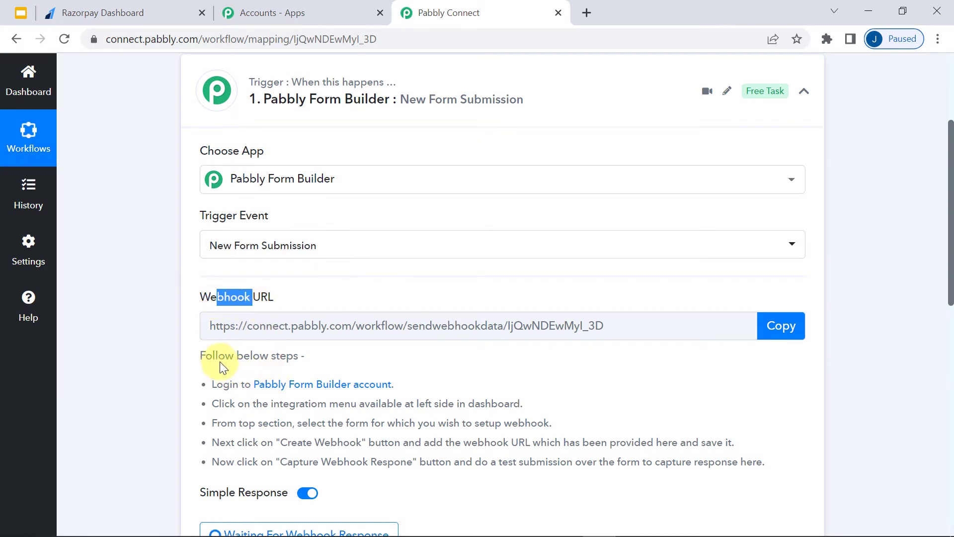
{"action": "left_click_drag", "start_coordinate": [218, 357], "coordinate": [472, 449]}
{"action": "left_click", "coordinate": [198, 383]}
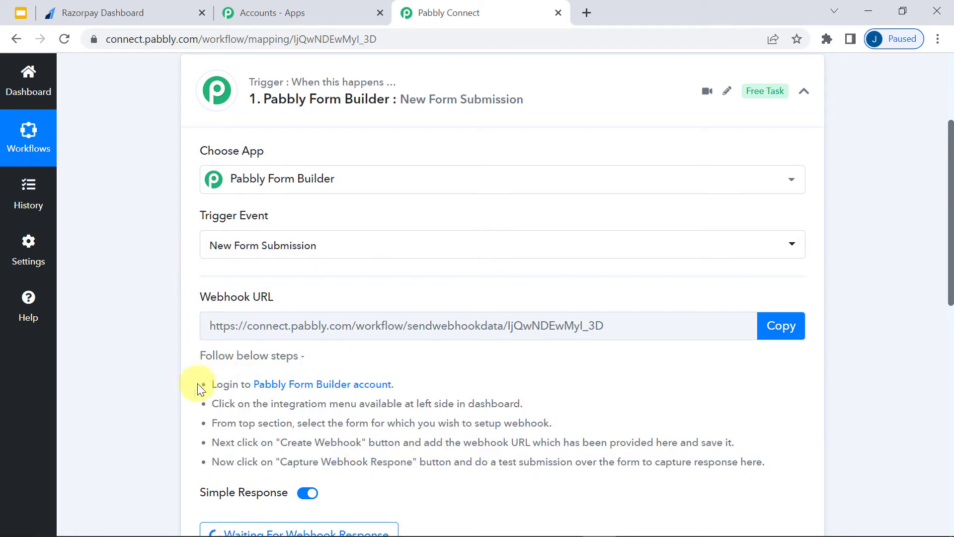
{"action": "left_click_drag", "start_coordinate": [222, 386], "coordinate": [436, 388]}
{"action": "left_click", "coordinate": [340, 416]}
{"action": "left_click_drag", "start_coordinate": [268, 409], "coordinate": [511, 402]}
{"action": "left_click", "coordinate": [496, 412]}
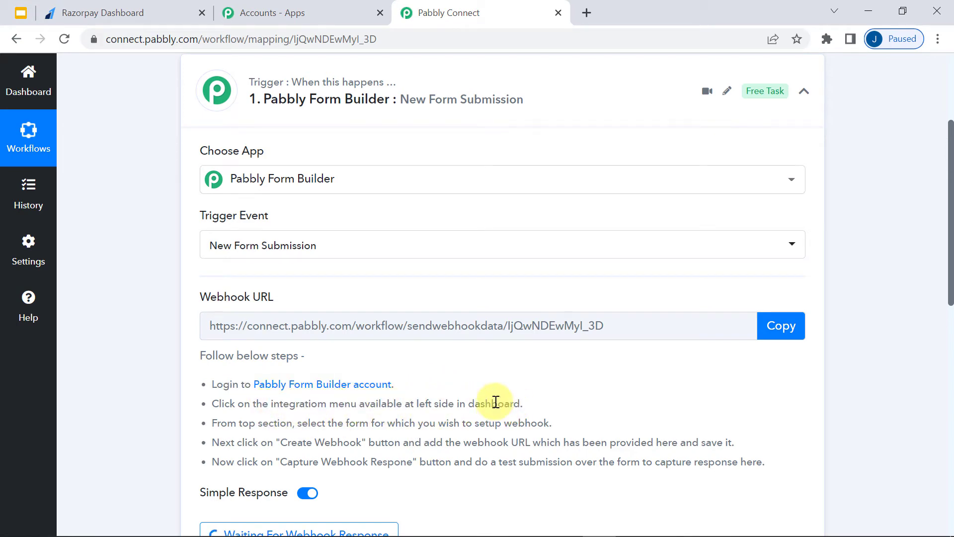
- Open the Pabbly Form Builder dashboard and bring up sharing options for the Event Registration Form
{"action": "left_click", "coordinate": [288, 7]}
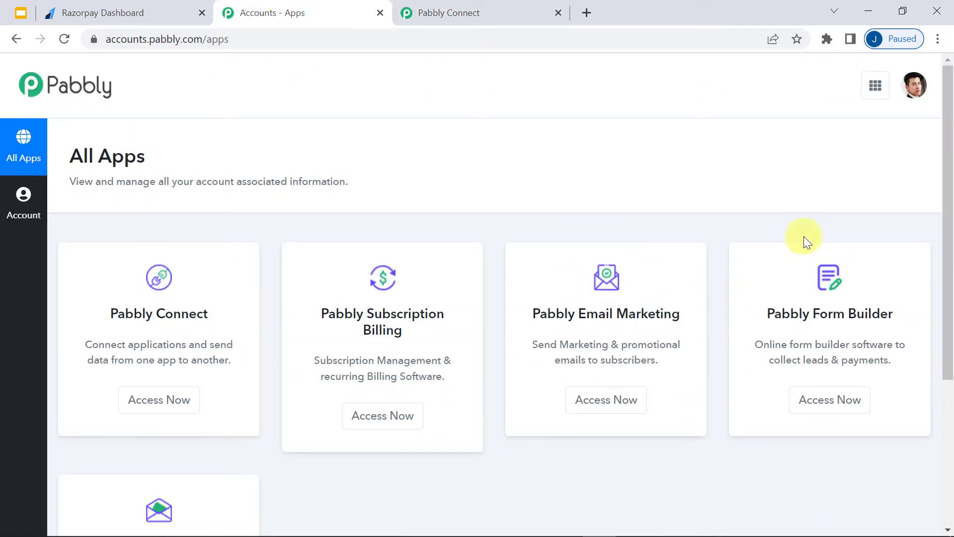
{"action": "left_click", "coordinate": [819, 406]}
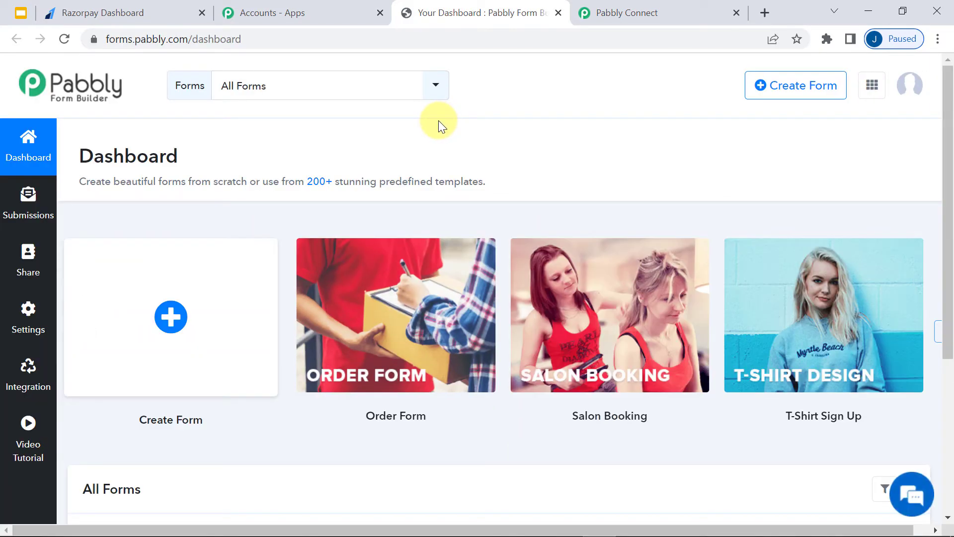
{"action": "left_click", "coordinate": [613, 13]}
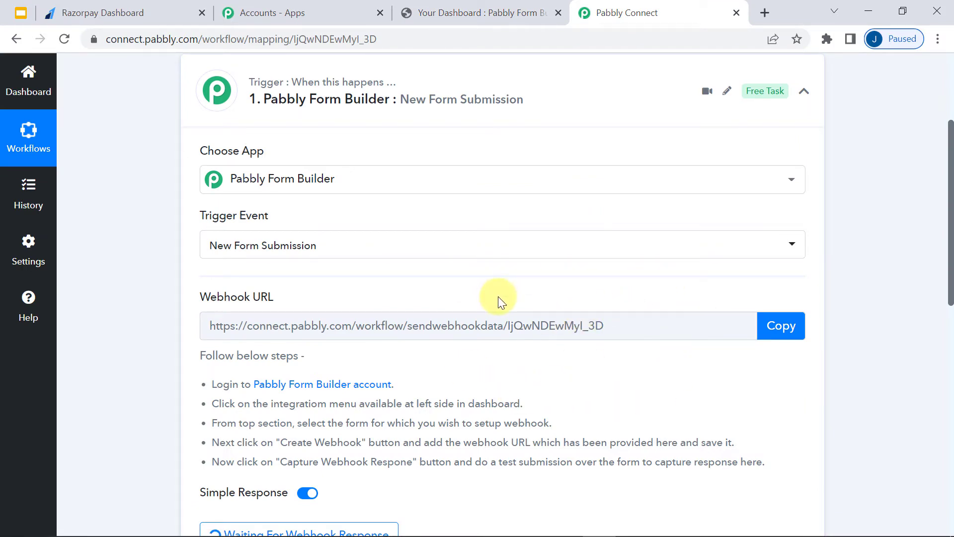
{"action": "left_click", "coordinate": [477, 13]}
{"action": "scroll", "coordinate": [288, 149], "scroll_direction": "down", "scroll_amount": 6}
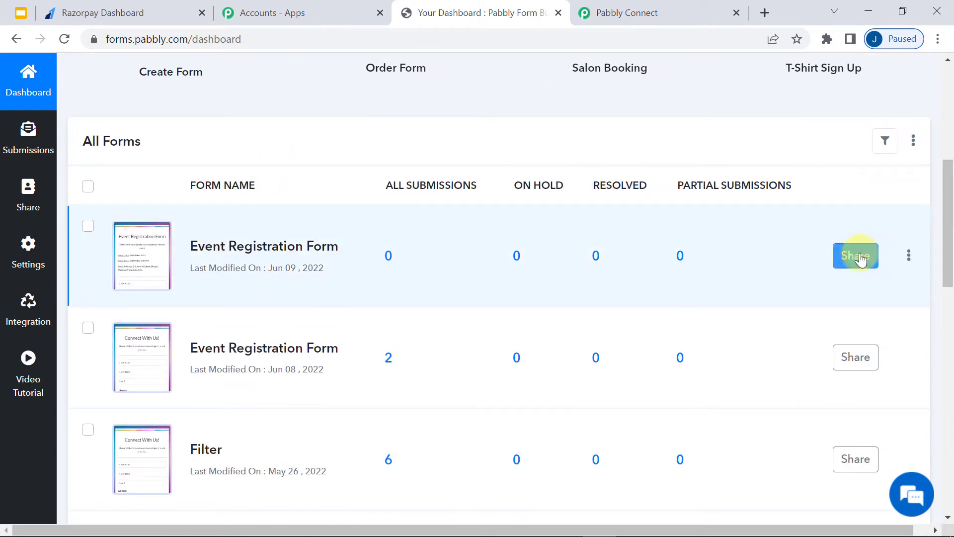
{"action": "left_click", "coordinate": [854, 256]}
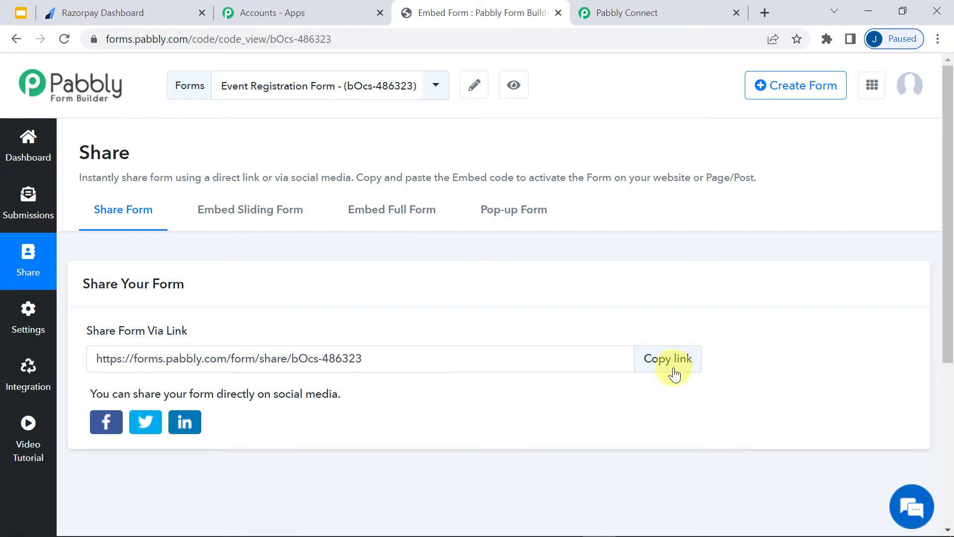
- Copy the form's share link and load it in a new browser tab
{"action": "left_click", "coordinate": [674, 373]}
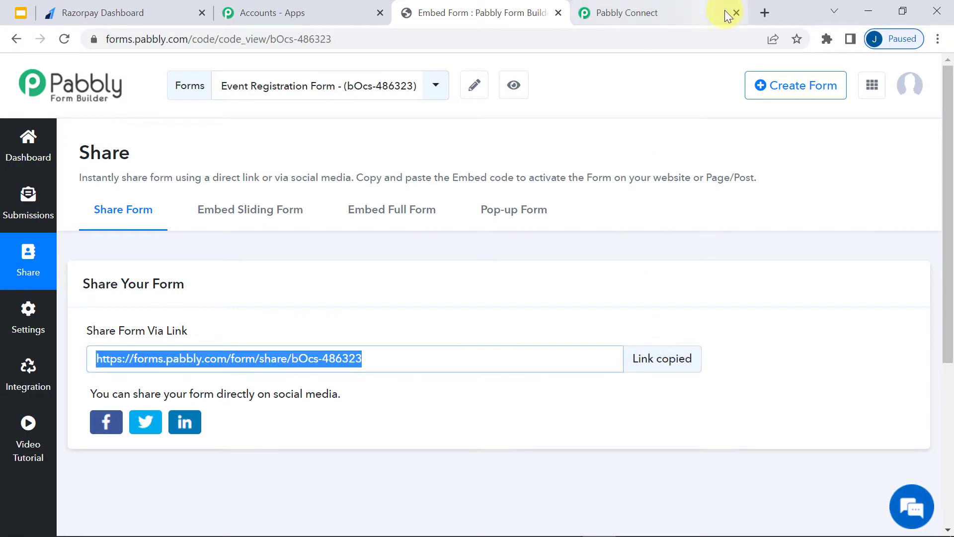
{"action": "left_click", "coordinate": [763, 11]}
{"action": "key", "text": "ctrl+v"}
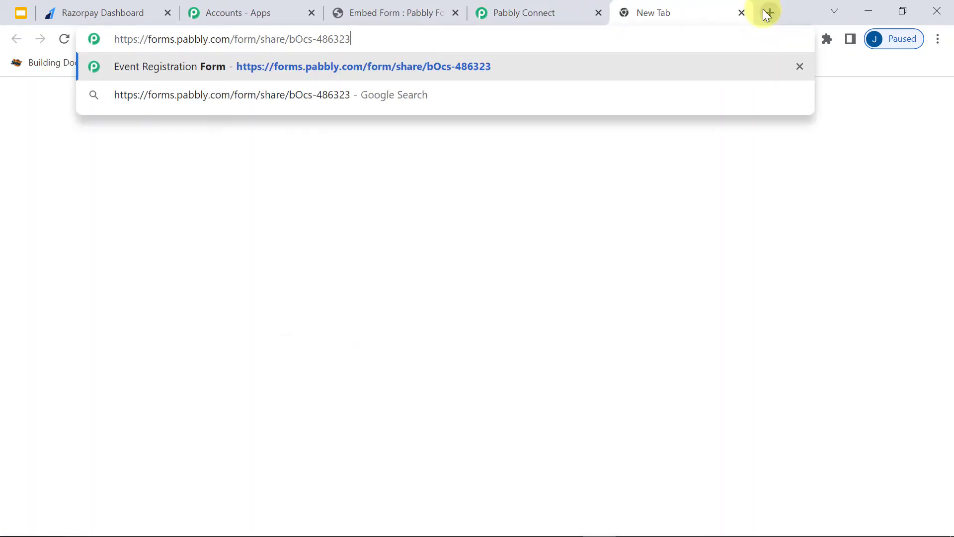
{"action": "key", "text": "Return"}
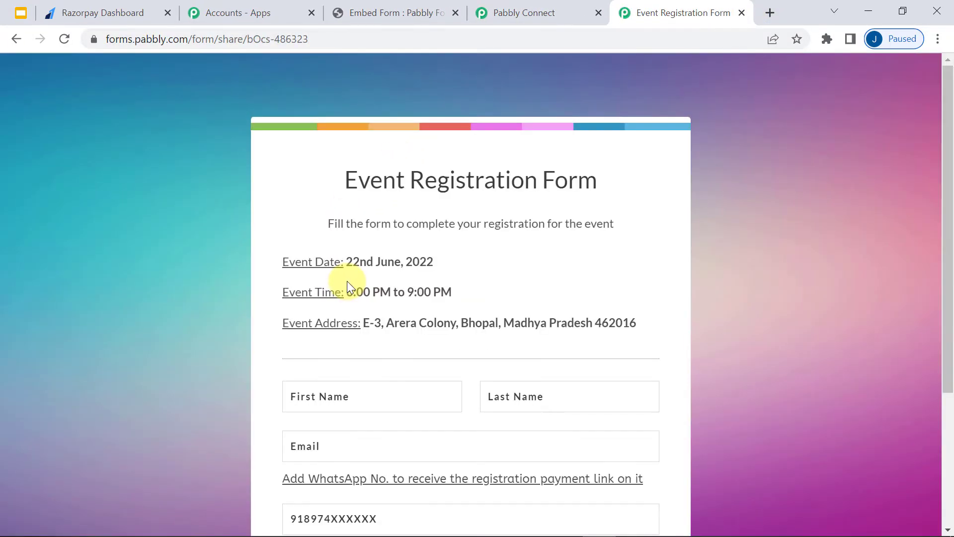
- Review the live form's title and fields, then go back to the Connect workflow
{"action": "left_click_drag", "start_coordinate": [358, 179], "coordinate": [586, 183]}
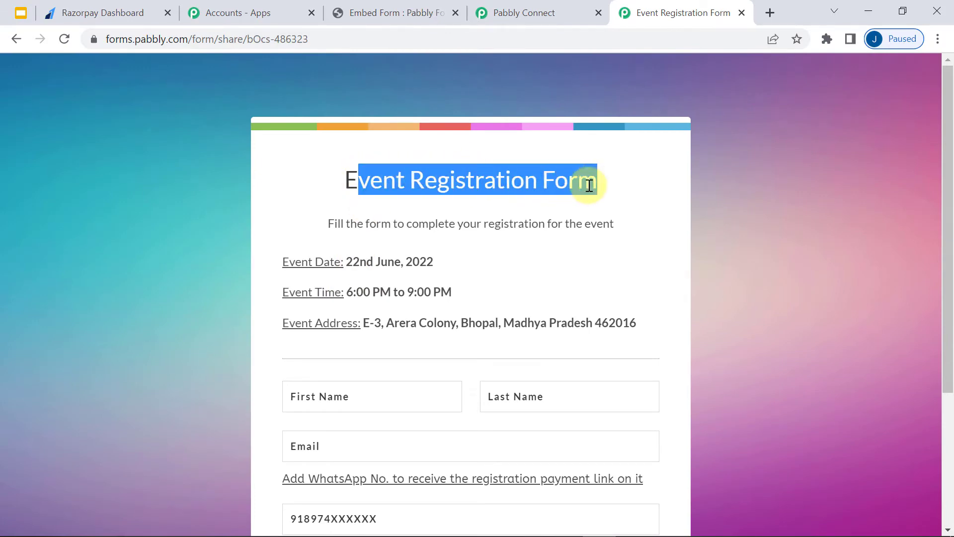
{"action": "left_click", "coordinate": [449, 255]}
{"action": "left_click_drag", "start_coordinate": [243, 227], "coordinate": [572, 311]}
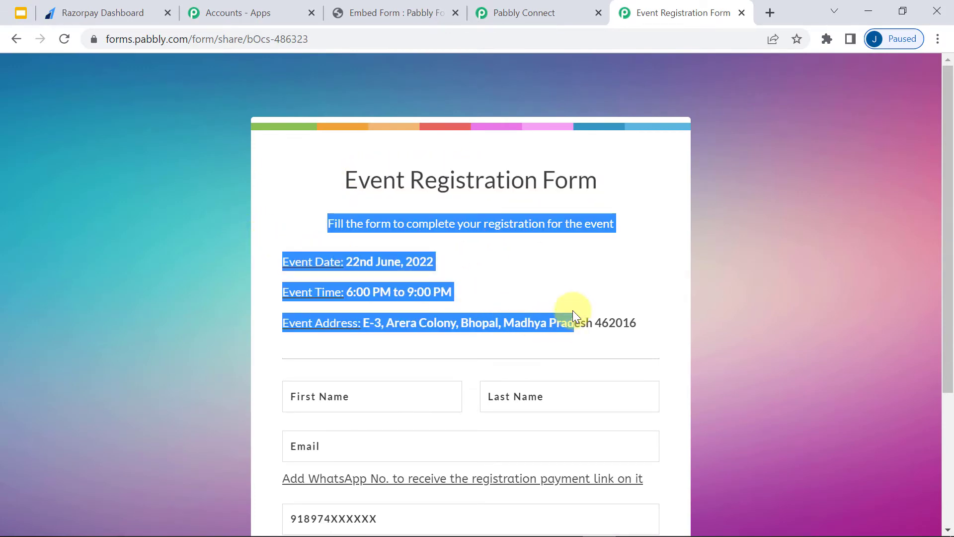
{"action": "scroll", "coordinate": [543, 313], "scroll_direction": "down", "scroll_amount": 1}
{"action": "scroll", "coordinate": [543, 313], "scroll_direction": "up", "scroll_amount": 1}
{"action": "scroll", "coordinate": [438, 321], "scroll_direction": "down", "scroll_amount": 4}
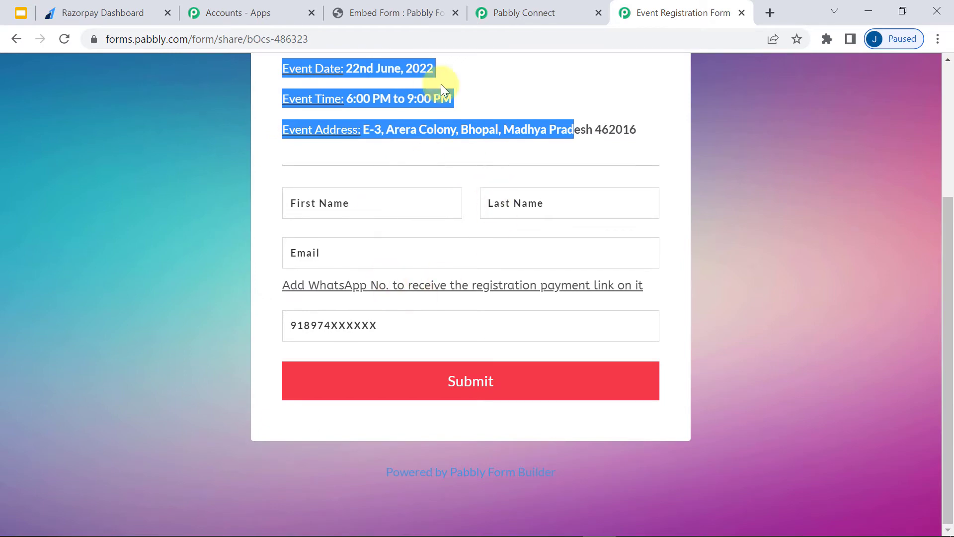
{"action": "scroll", "coordinate": [349, 200], "scroll_direction": "up", "scroll_amount": 1}
{"action": "left_click", "coordinate": [348, 200]}
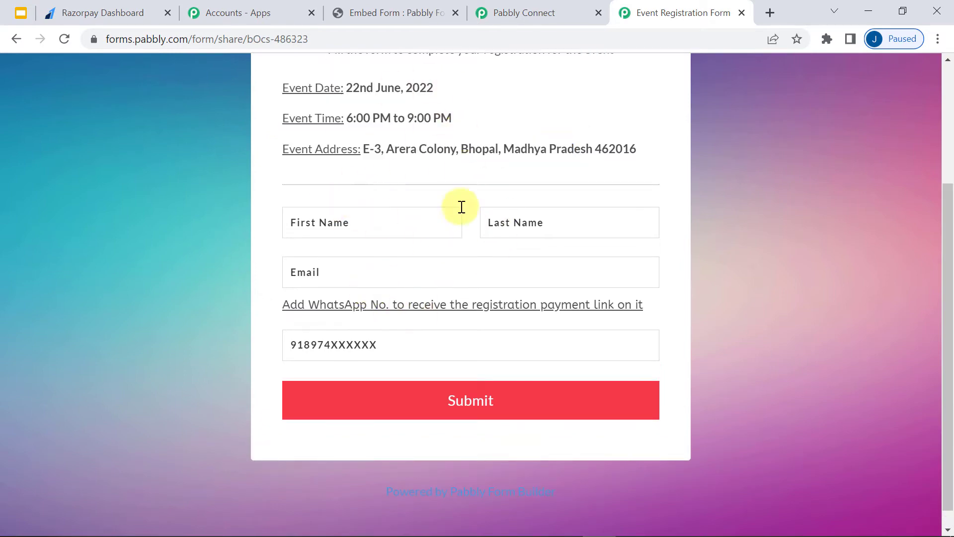
{"action": "left_click", "coordinate": [485, 9]}
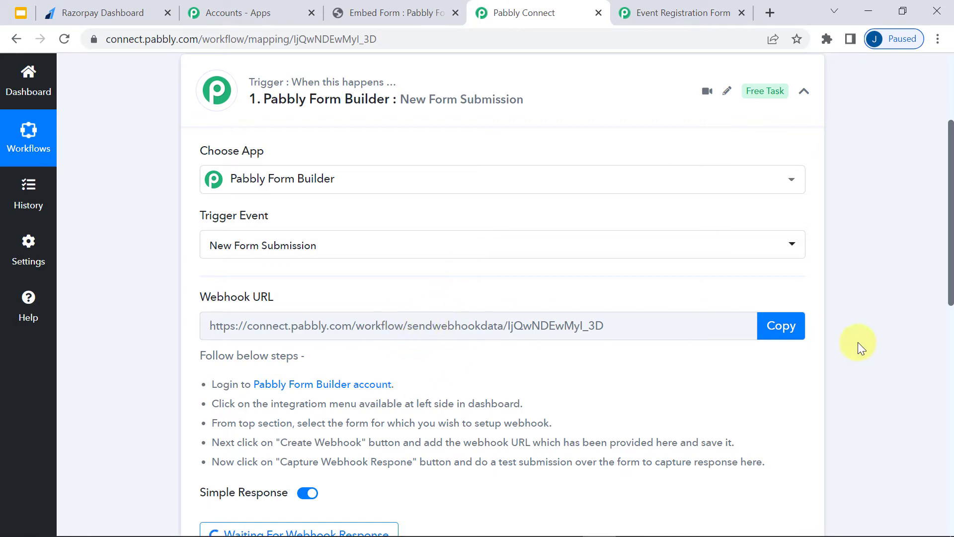
- Copy the Connect webhook URL and save it as a new webhook in the form's integration settings
{"action": "left_click", "coordinate": [770, 341]}
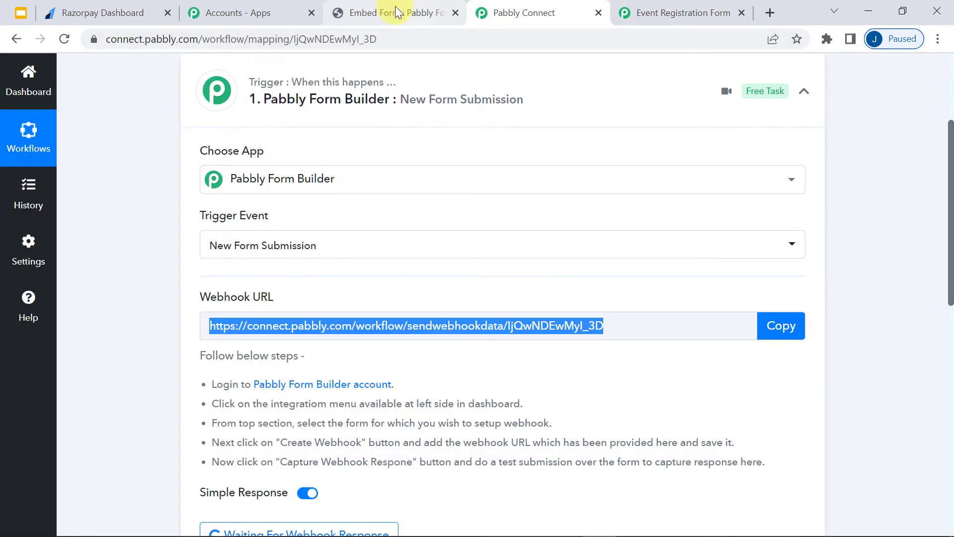
{"action": "left_click", "coordinate": [370, 17]}
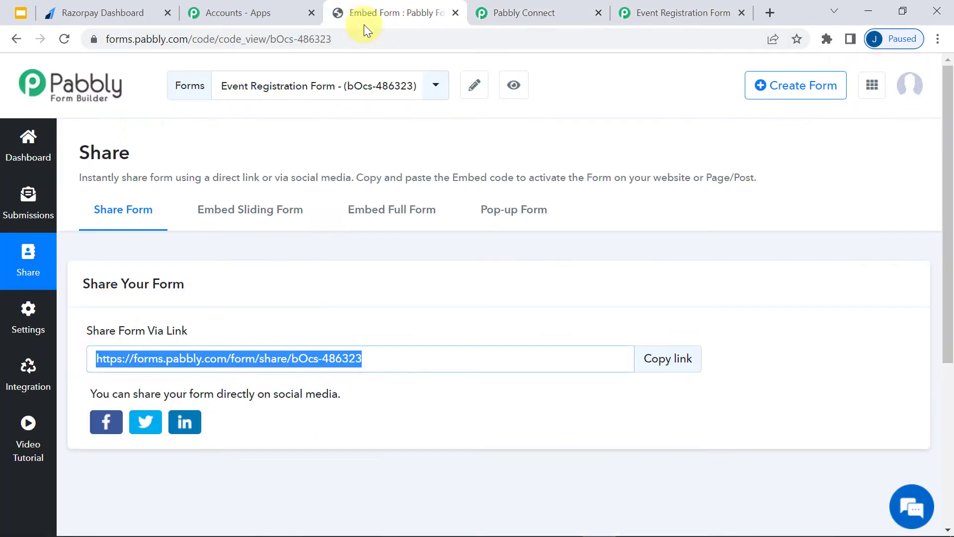
{"action": "left_click", "coordinate": [27, 373]}
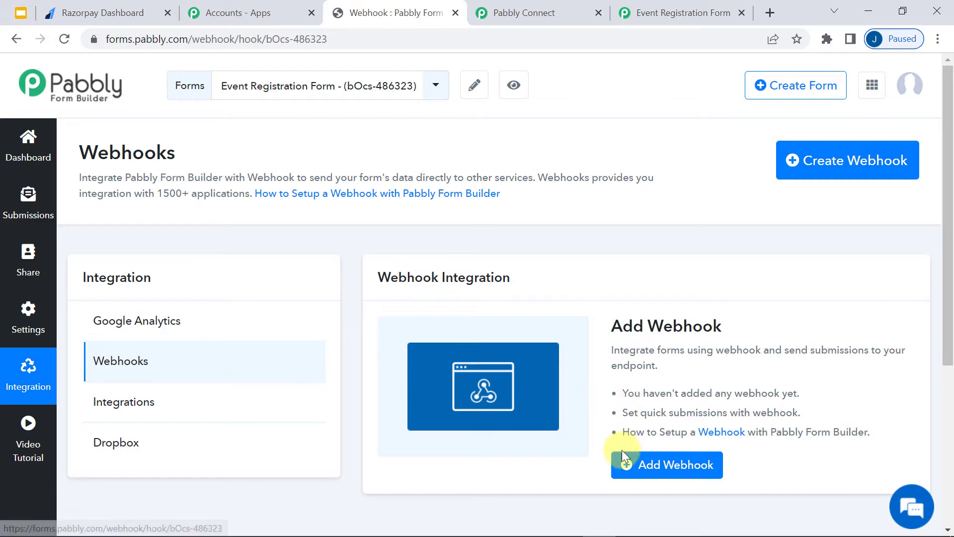
{"action": "left_click", "coordinate": [645, 475]}
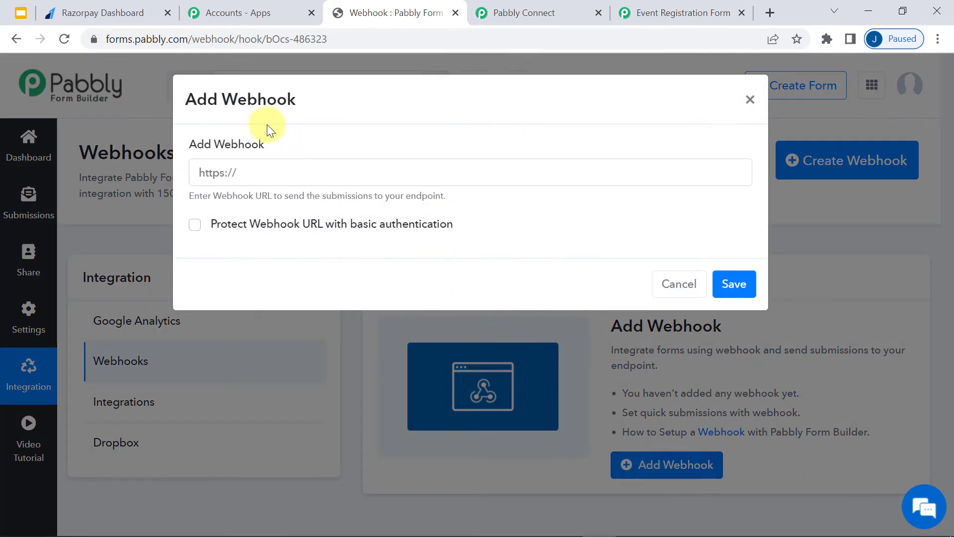
{"action": "left_click", "coordinate": [241, 171]}
{"action": "key", "text": "ctrl+v"}
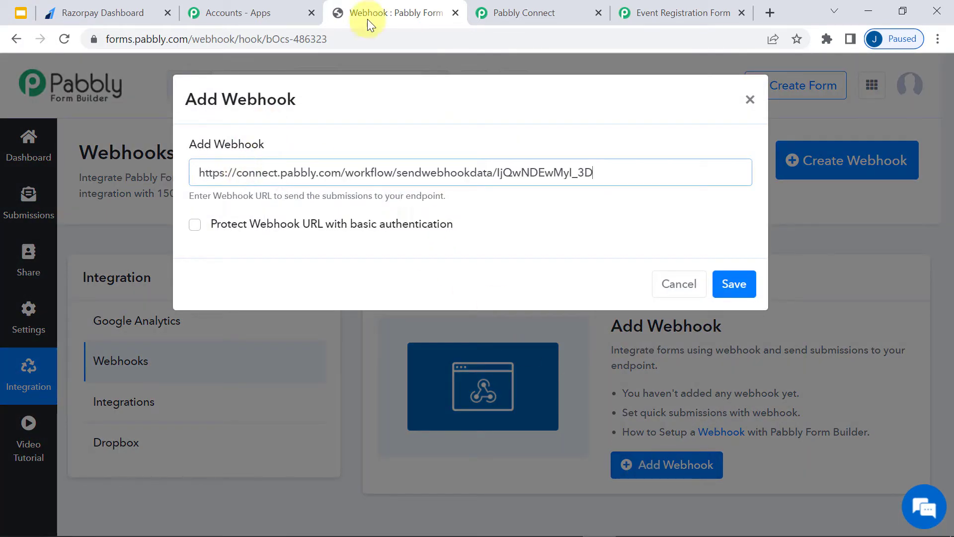
{"action": "left_click", "coordinate": [496, 12]}
{"action": "left_click", "coordinate": [426, 7]}
{"action": "left_click", "coordinate": [726, 283]}
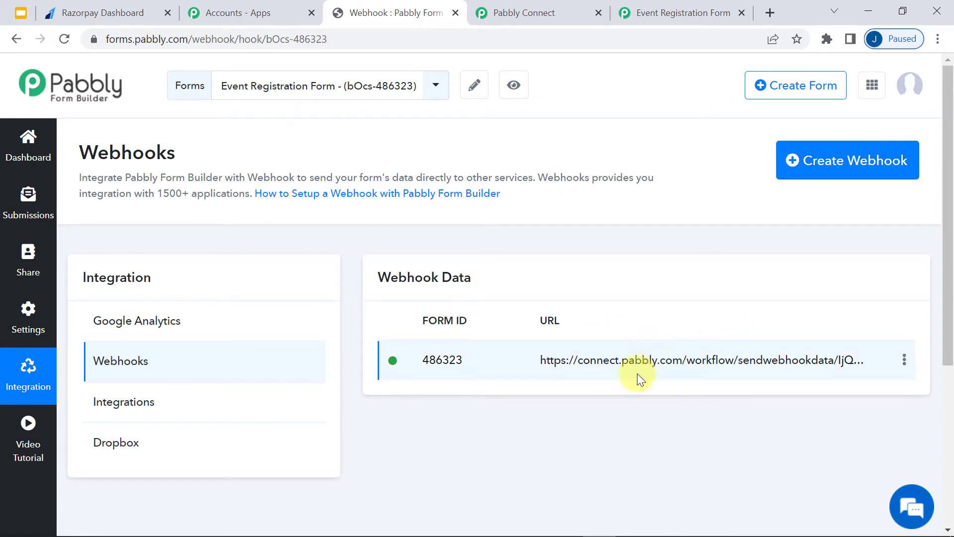
{"action": "left_click", "coordinate": [542, 10]}
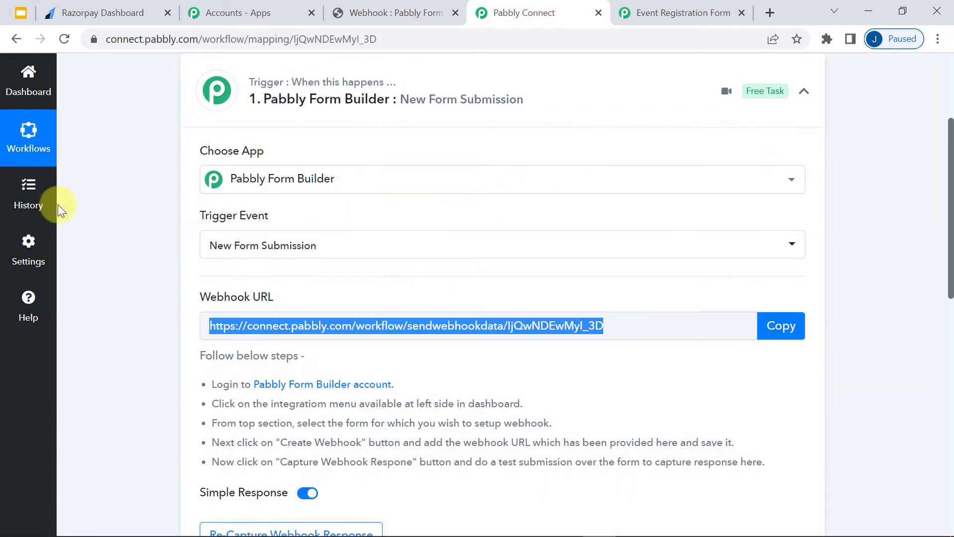
- Re-capture the trigger's webhook response and confirm with Yes
{"action": "scroll", "coordinate": [149, 199], "scroll_direction": "down", "scroll_amount": 8}
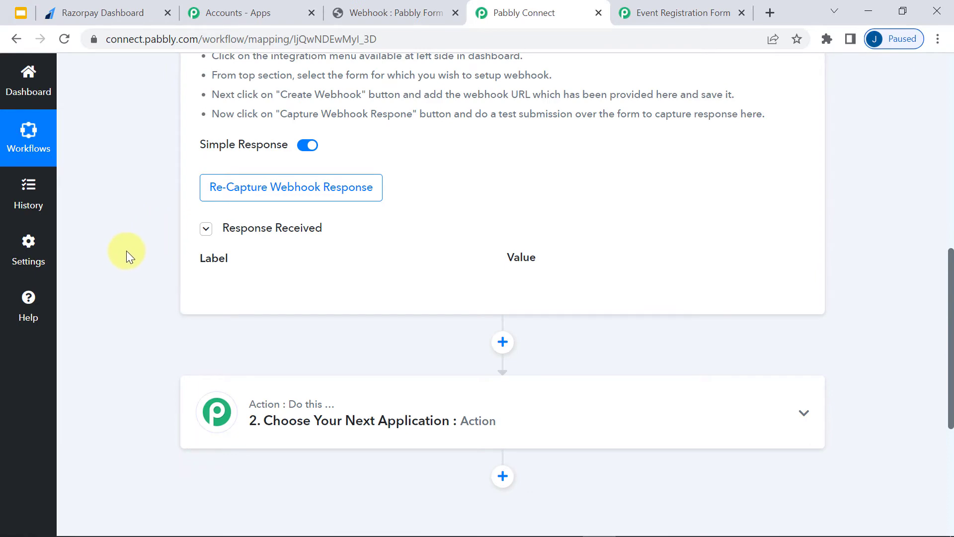
{"action": "scroll", "coordinate": [210, 252], "scroll_direction": "up", "scroll_amount": 9}
{"action": "scroll", "coordinate": [268, 275], "scroll_direction": "down", "scroll_amount": 11}
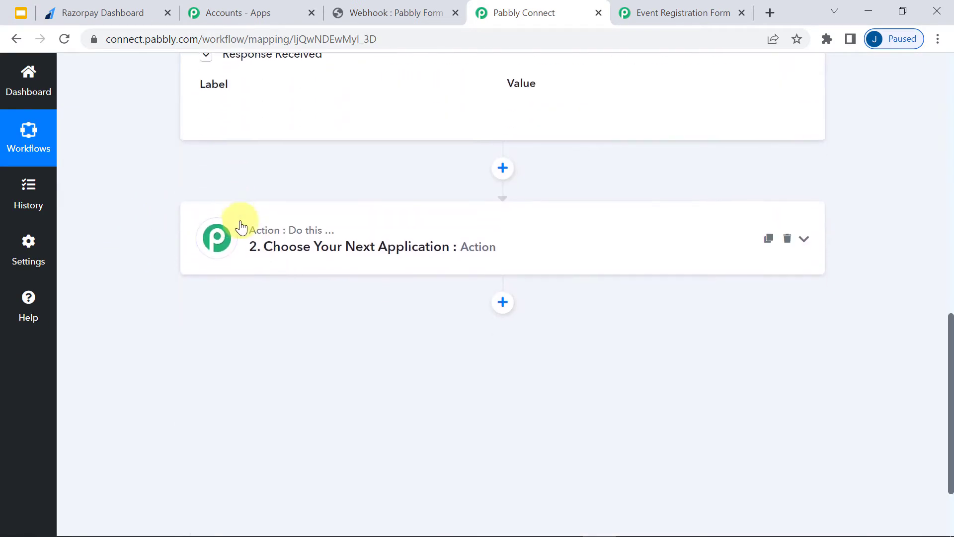
{"action": "scroll", "coordinate": [241, 226], "scroll_direction": "up", "scroll_amount": 3}
{"action": "left_click", "coordinate": [243, 188]}
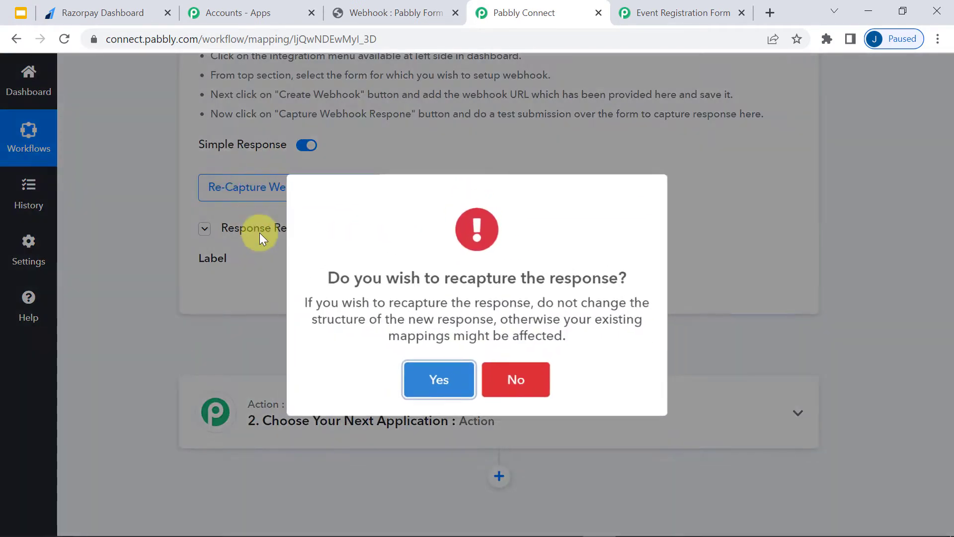
{"action": "left_click", "coordinate": [435, 388]}
- Highlight the notes about making a test submission to the webhook URL, then switch to the form
{"action": "left_click_drag", "start_coordinate": [277, 218], "coordinate": [455, 228]}
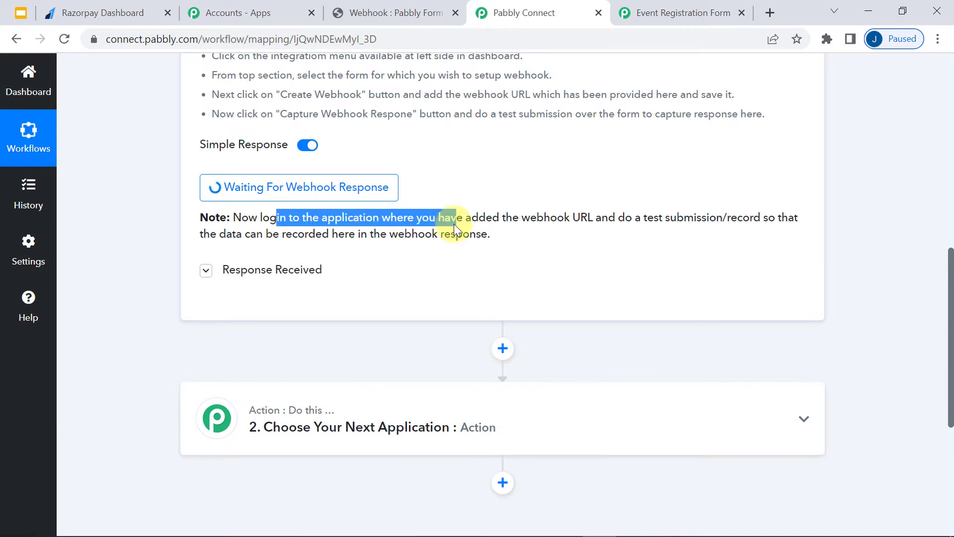
{"action": "left_click", "coordinate": [455, 228]}
{"action": "left_click_drag", "start_coordinate": [328, 221], "coordinate": [450, 235]}
{"action": "left_click", "coordinate": [452, 235]}
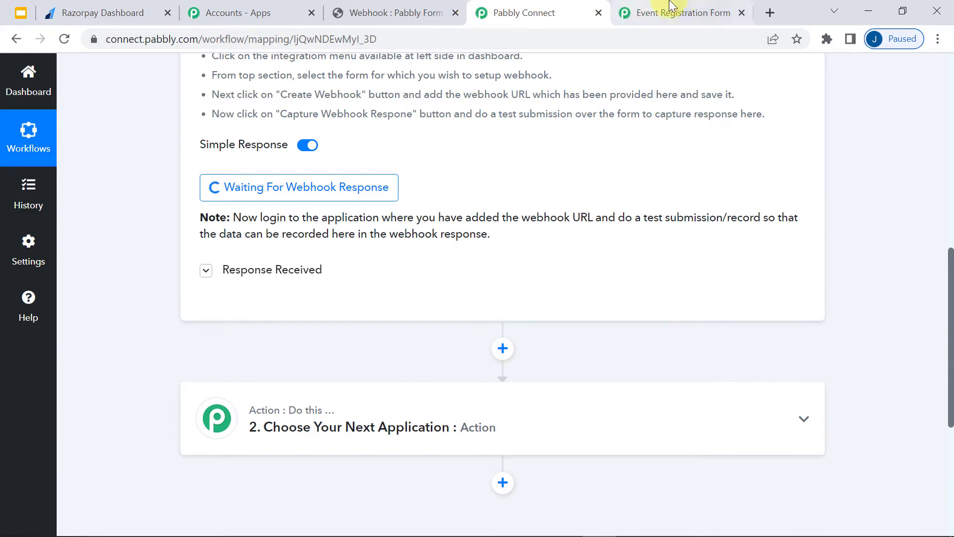
{"action": "left_click", "coordinate": [680, 12]}
- Fill in the test registrant's first name, last name and e-mail address
{"action": "left_click", "coordinate": [319, 222]}
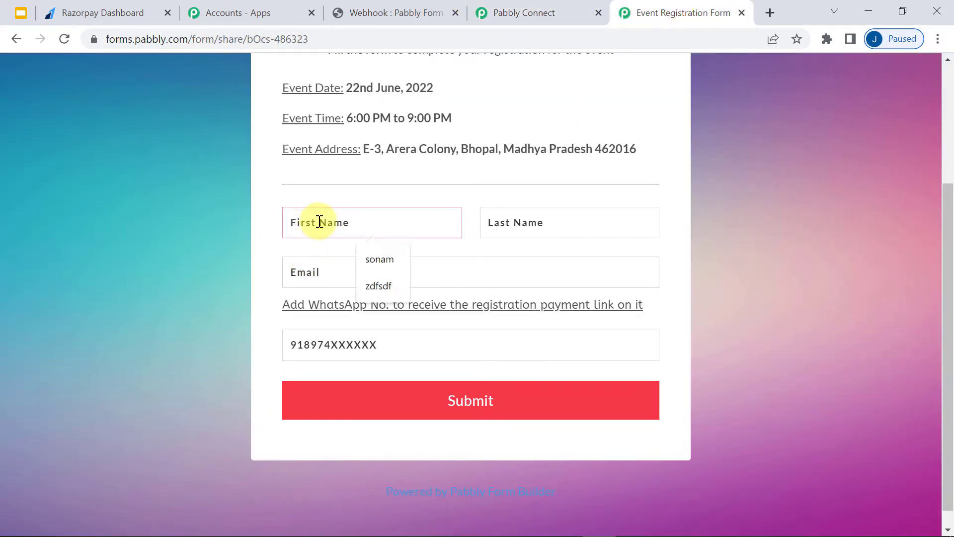
{"action": "left_click", "coordinate": [380, 259]}
{"action": "left_click", "coordinate": [510, 222]}
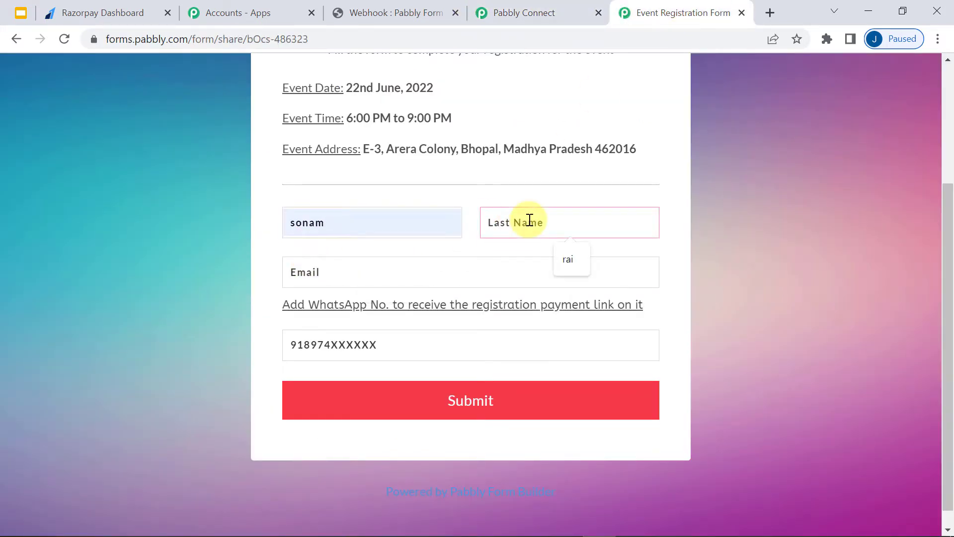
{"action": "type", "text": "rai"}
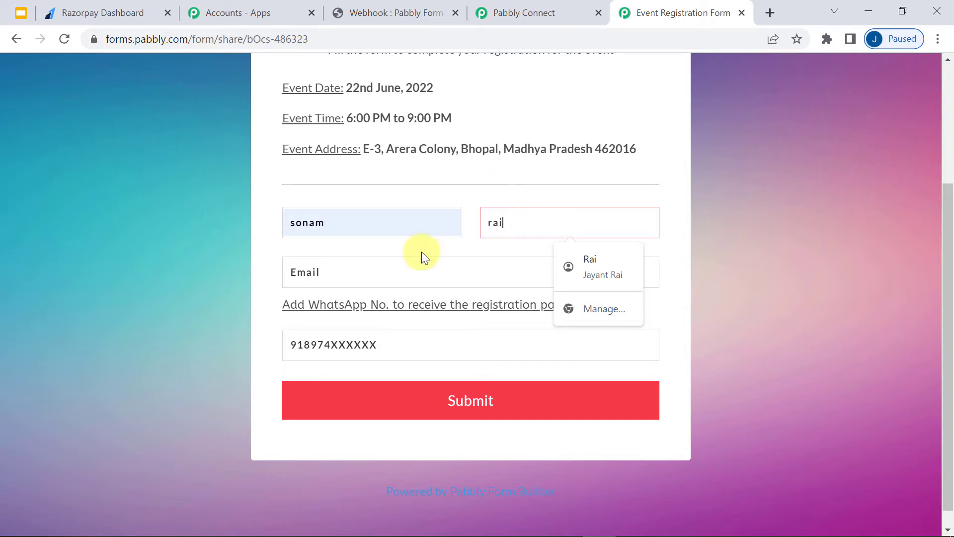
{"action": "left_click", "coordinate": [303, 272]}
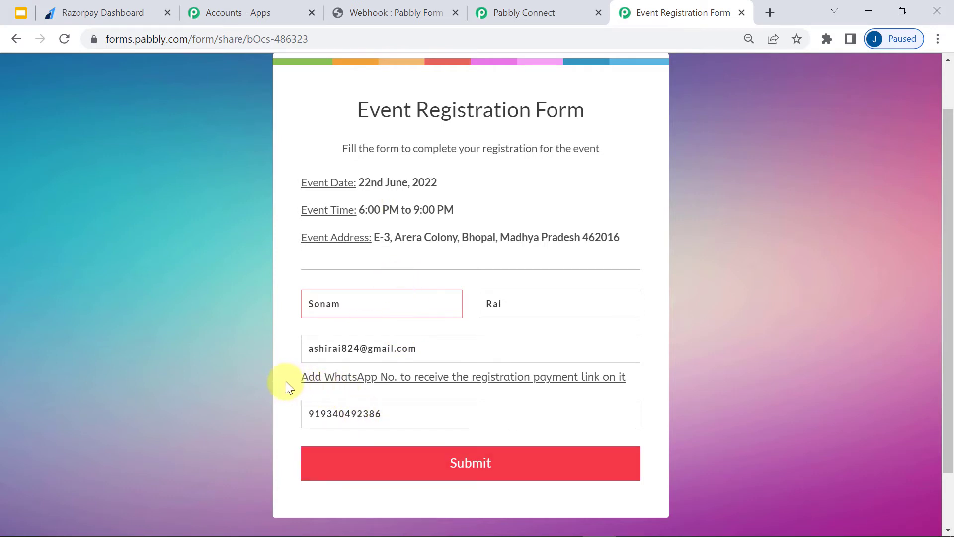
- Point out the WhatsApp number instruction and entered number, then submit the registration form
{"action": "left_click_drag", "start_coordinate": [301, 377], "coordinate": [403, 374]}
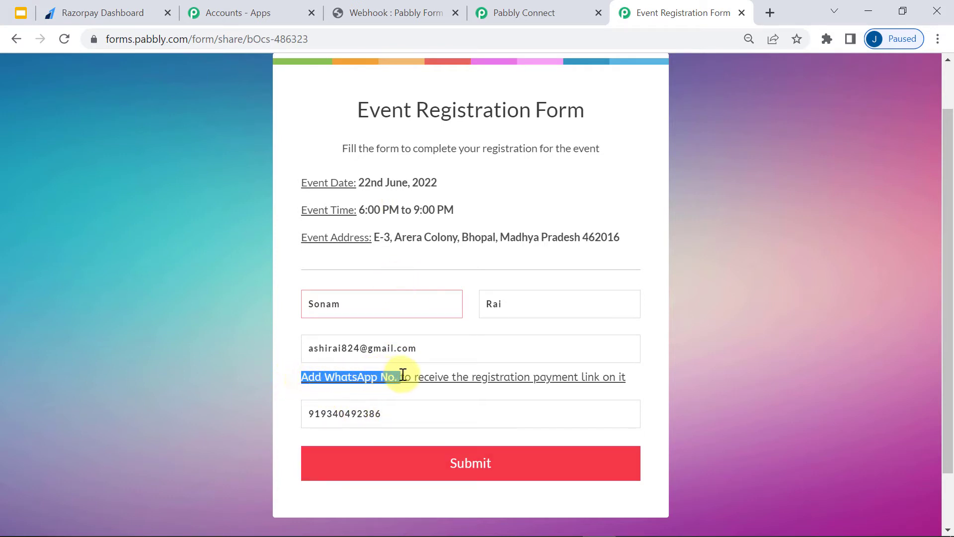
{"action": "left_click_drag", "start_coordinate": [514, 387], "coordinate": [606, 385]}
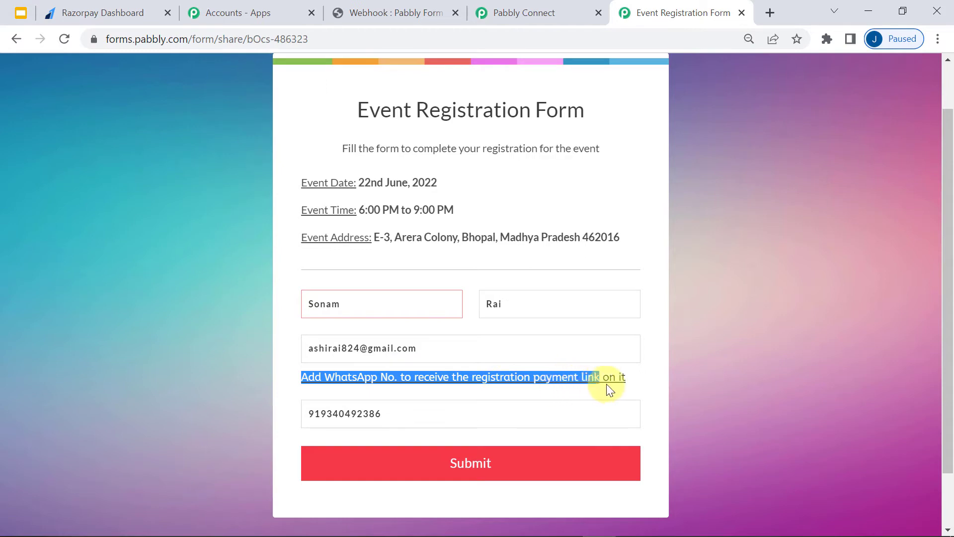
{"action": "left_click", "coordinate": [386, 405]}
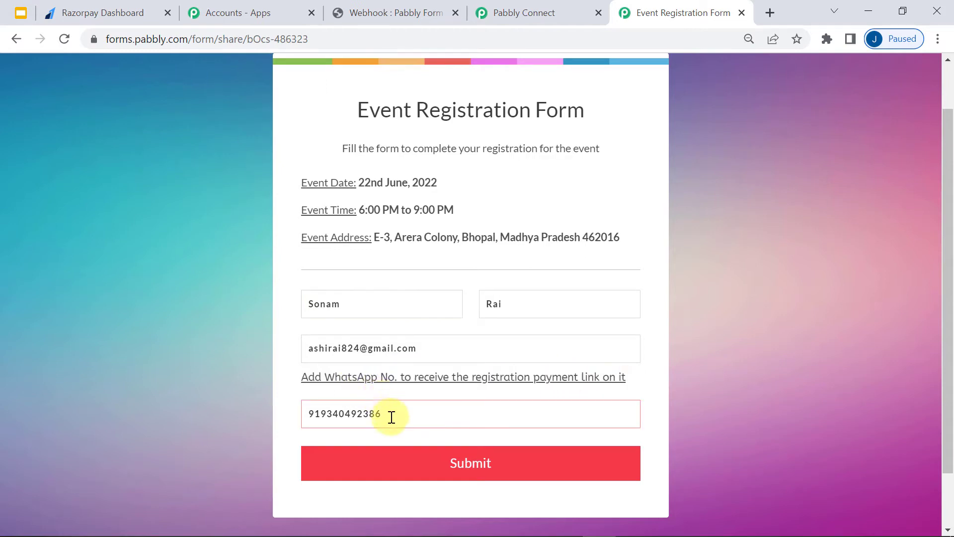
{"action": "left_click_drag", "start_coordinate": [391, 417], "coordinate": [298, 415]}
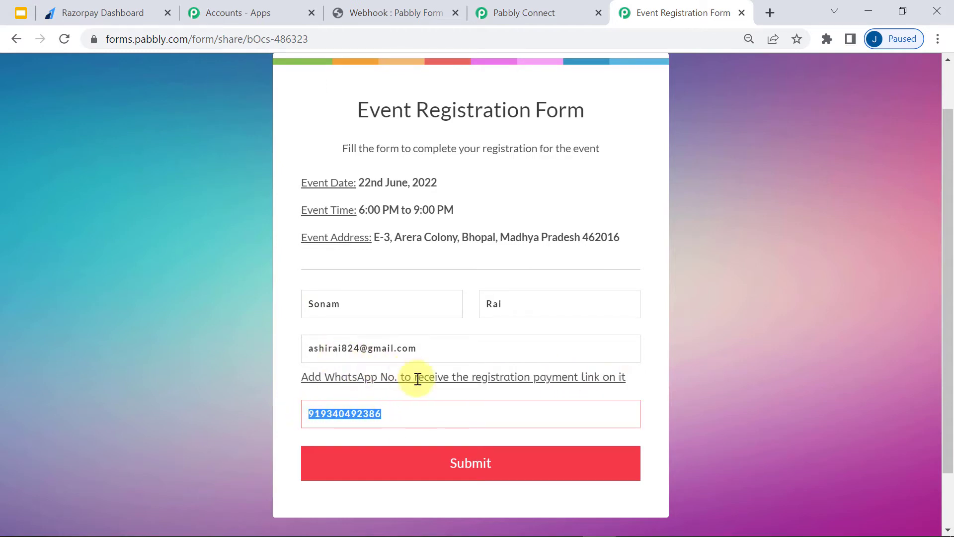
{"action": "left_click", "coordinate": [453, 468]}
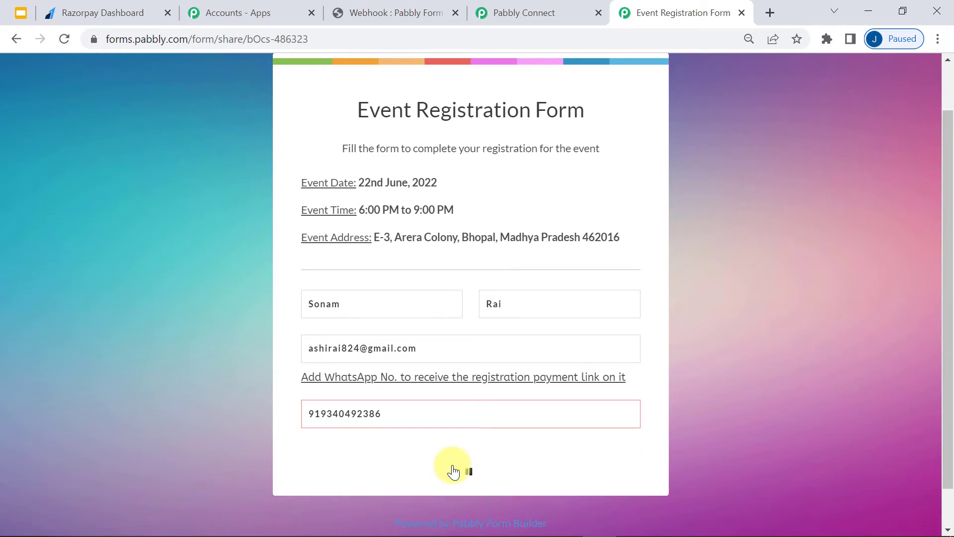
- Back in Connect, re-capture the webhook response to pull in the new form submission
{"action": "left_click", "coordinate": [528, 12]}
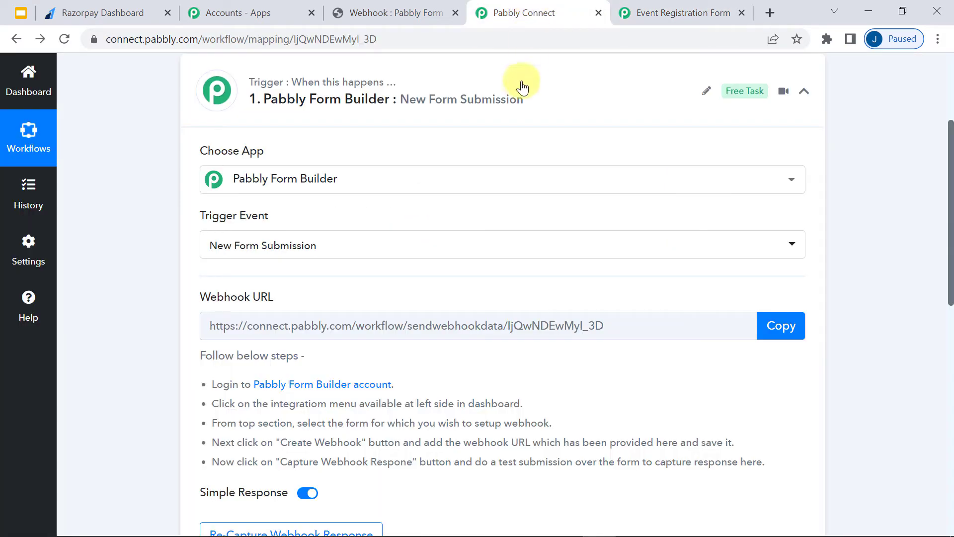
{"action": "scroll", "coordinate": [347, 263], "scroll_direction": "down", "scroll_amount": 3}
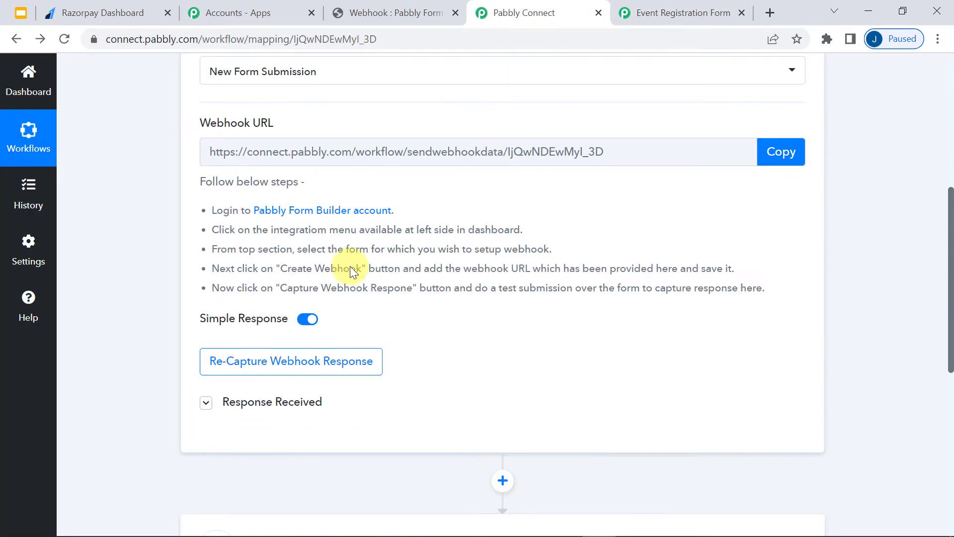
{"action": "left_click", "coordinate": [271, 362]}
{"action": "scroll", "coordinate": [355, 329], "scroll_direction": "down", "scroll_amount": 3}
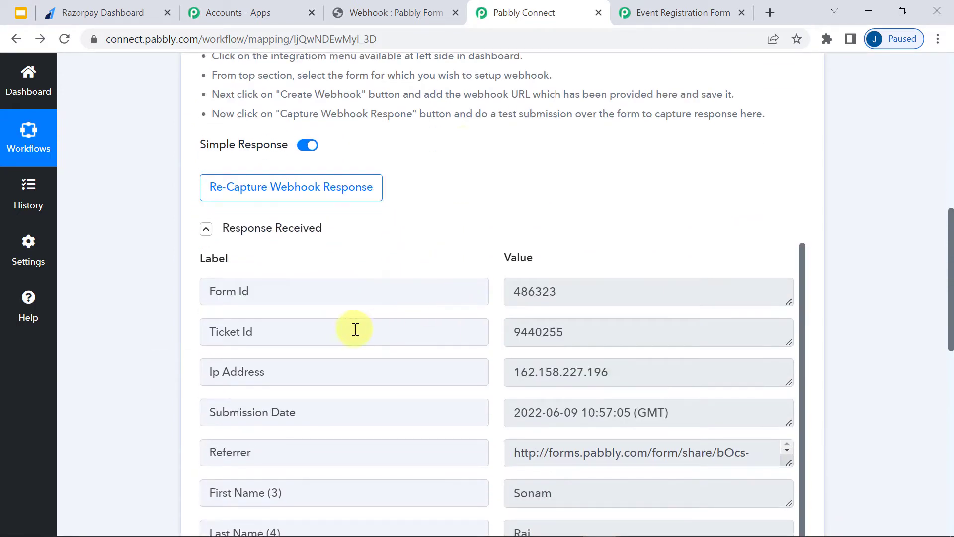
{"action": "scroll", "coordinate": [610, 357], "scroll_direction": "down", "scroll_amount": 1}
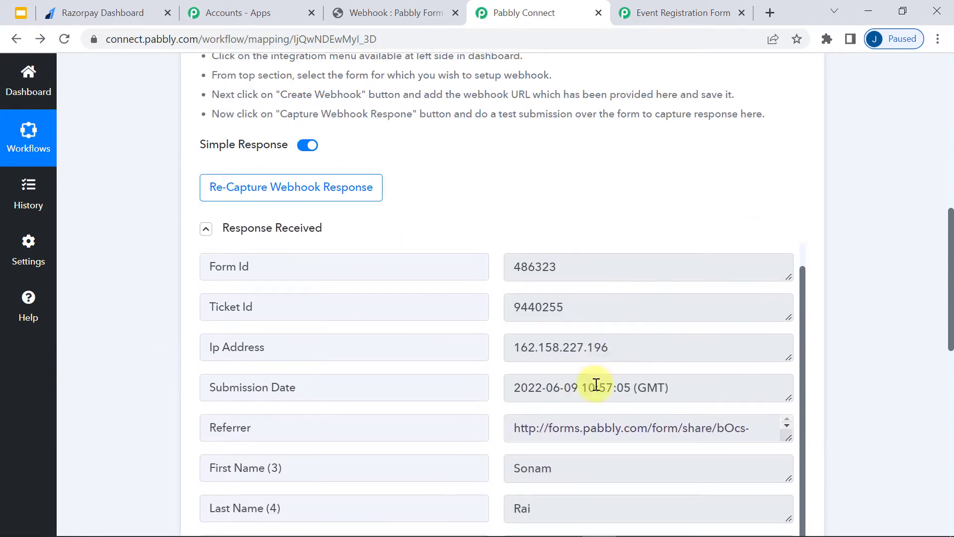
- Review the captured first name, last name, e-mail and WhatsApp number values
{"action": "left_click_drag", "start_coordinate": [553, 473], "coordinate": [528, 469]}
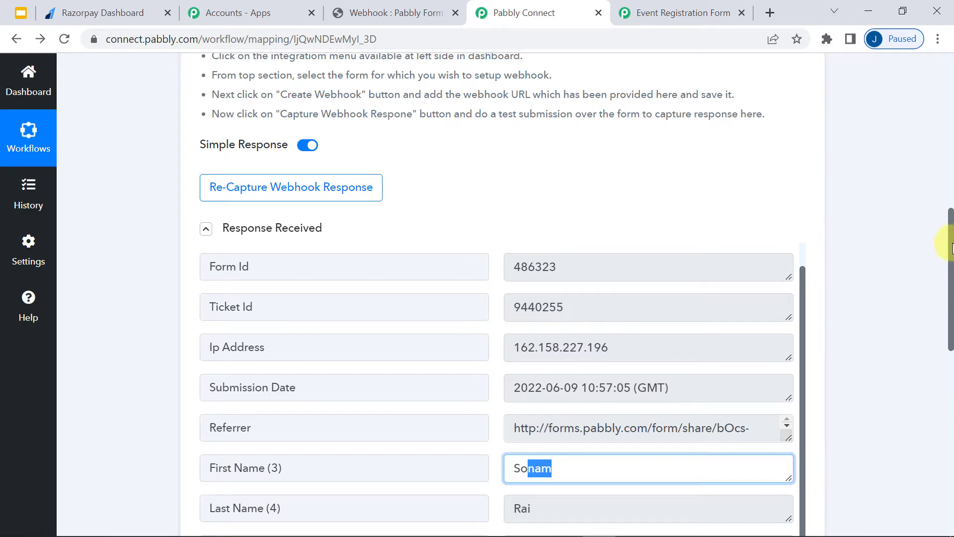
{"action": "scroll", "coordinate": [951, 249], "scroll_direction": "down", "scroll_amount": 4}
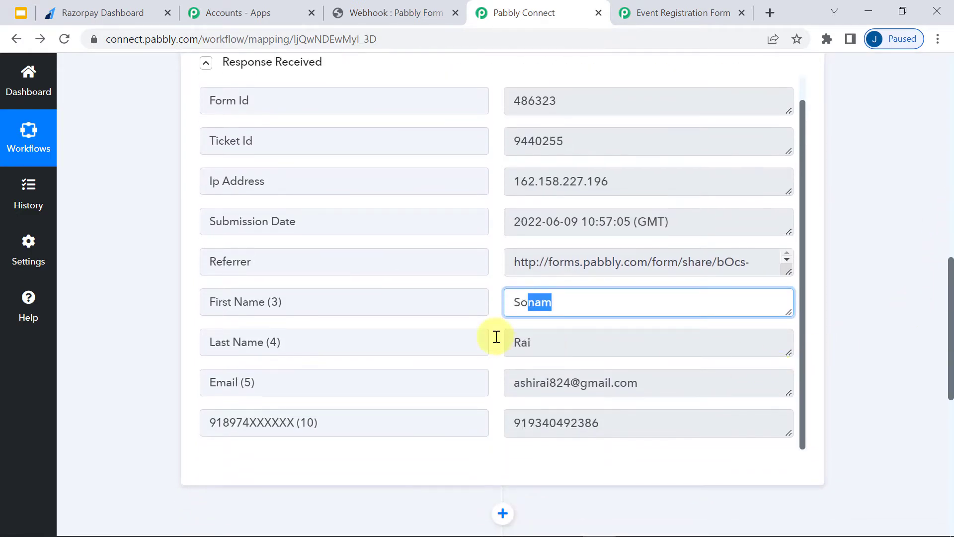
{"action": "double_click", "coordinate": [546, 342]}
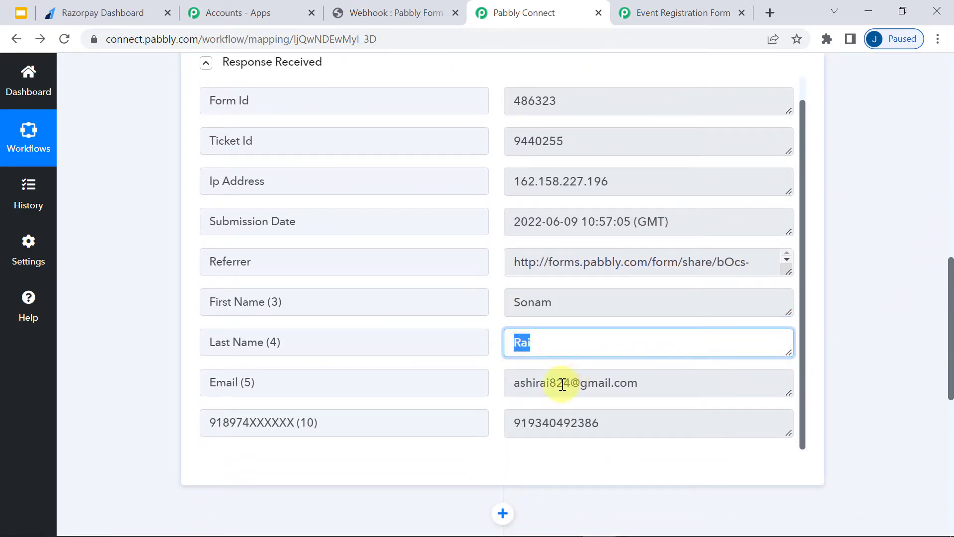
{"action": "double_click", "coordinate": [562, 384]}
{"action": "left_click_drag", "start_coordinate": [578, 422], "coordinate": [516, 429]}
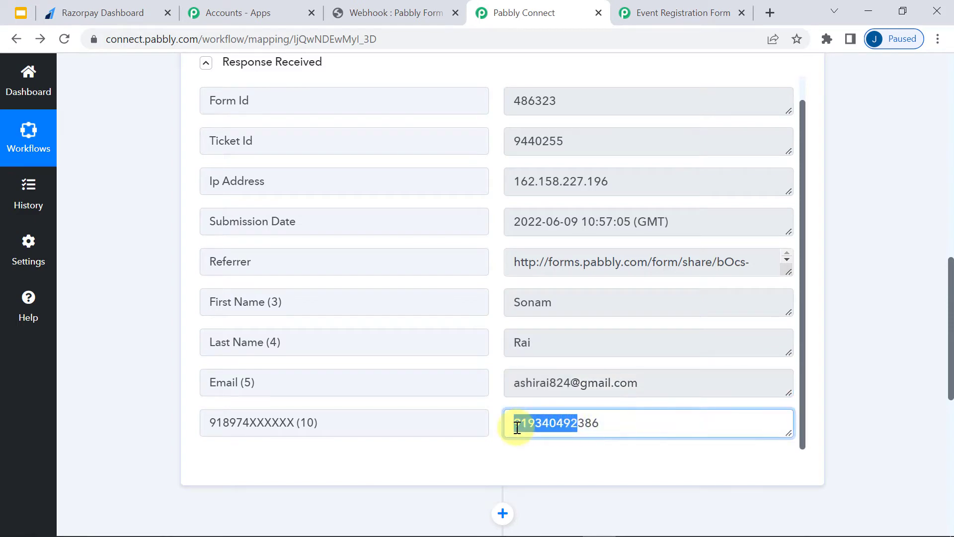
{"action": "left_click_drag", "start_coordinate": [951, 378], "coordinate": [950, 190]}
{"action": "scroll", "coordinate": [943, 189], "scroll_direction": "up", "scroll_amount": 1}
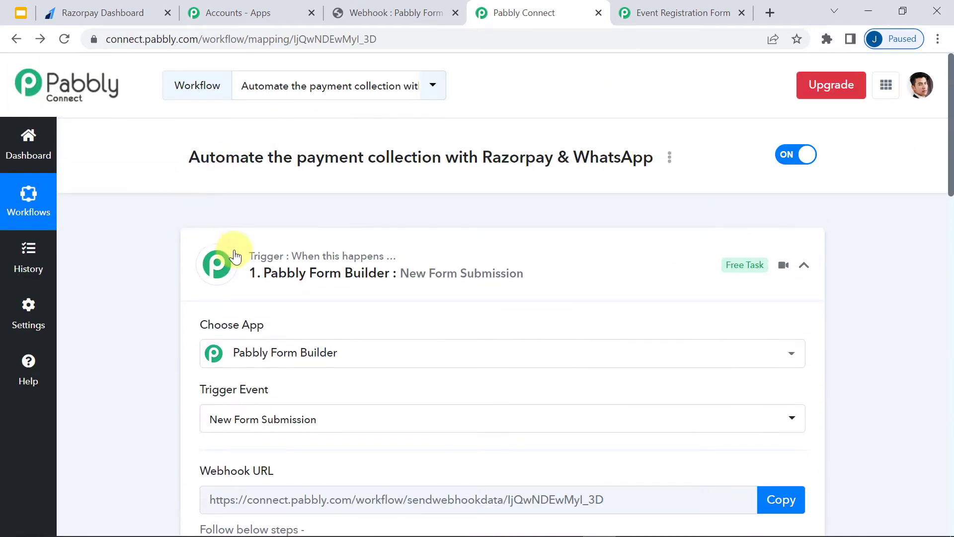
- Collapse the trigger step and add a new action step to the workflow
{"action": "left_click", "coordinate": [255, 256]}
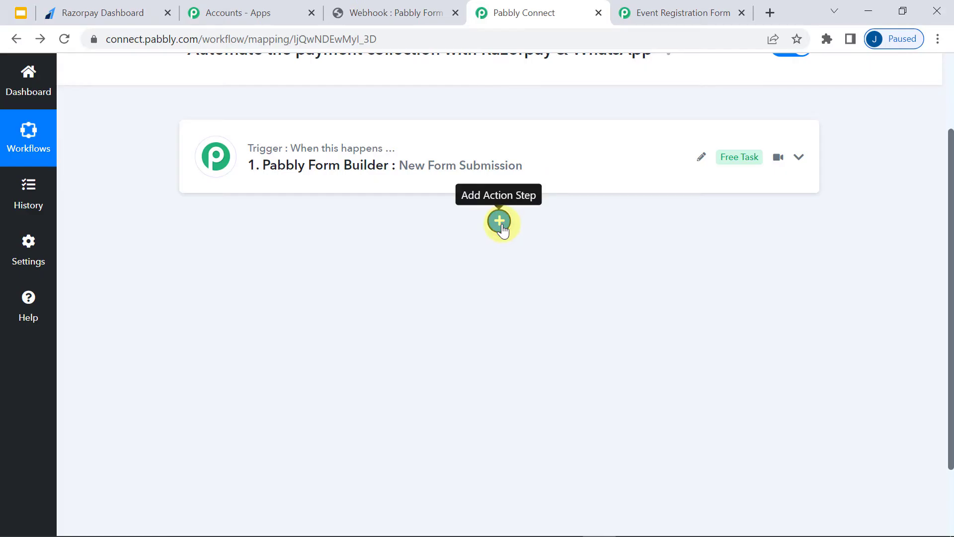
{"action": "left_click", "coordinate": [500, 222]}
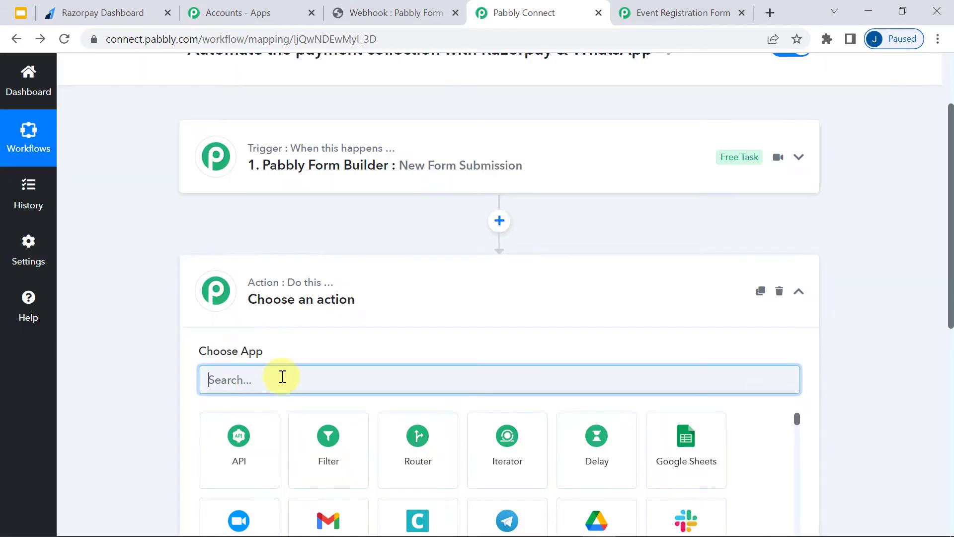
- Set the action to Razorpay with the Create Payment Link event
{"action": "type", "text": "RAZO"}
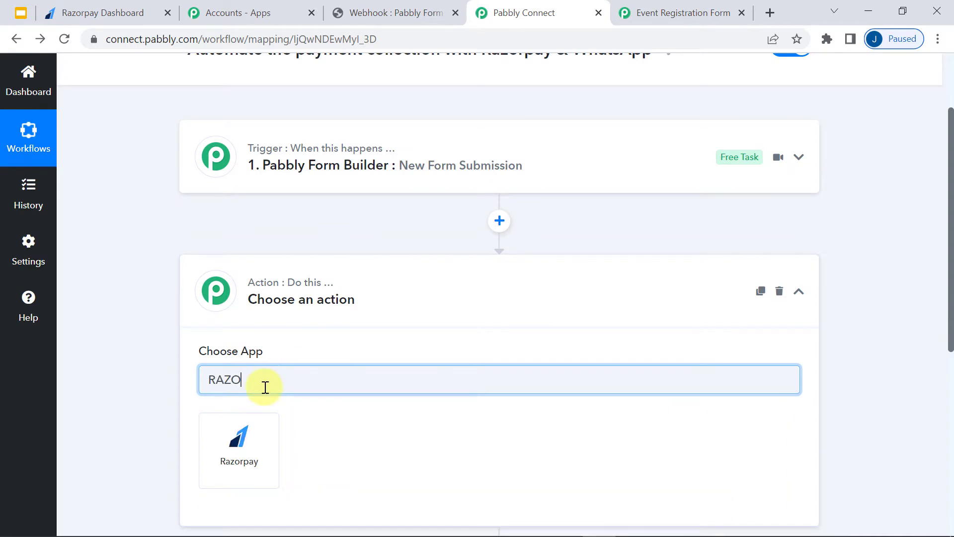
{"action": "type", "text": "R"}
{"action": "left_click", "coordinate": [247, 448]}
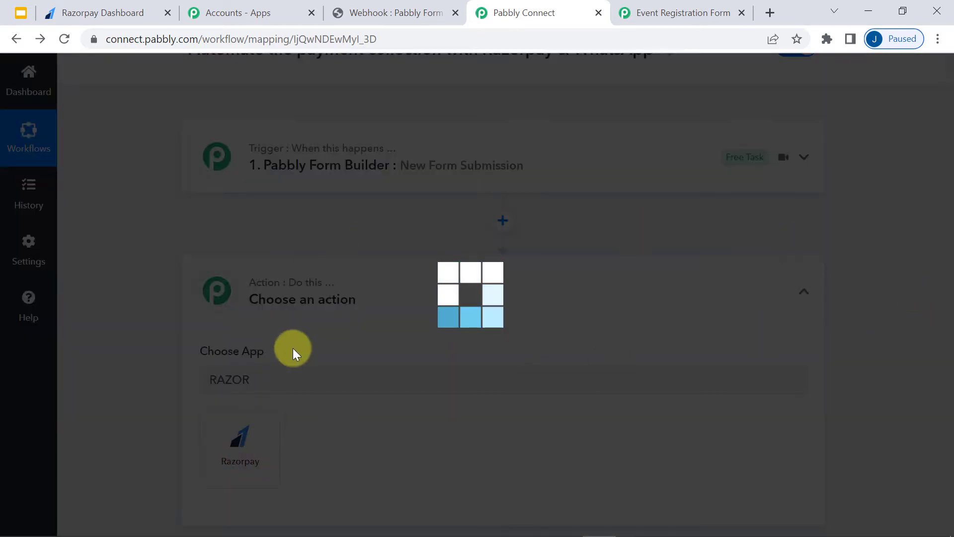
{"action": "scroll", "coordinate": [194, 333], "scroll_direction": "down", "scroll_amount": 7}
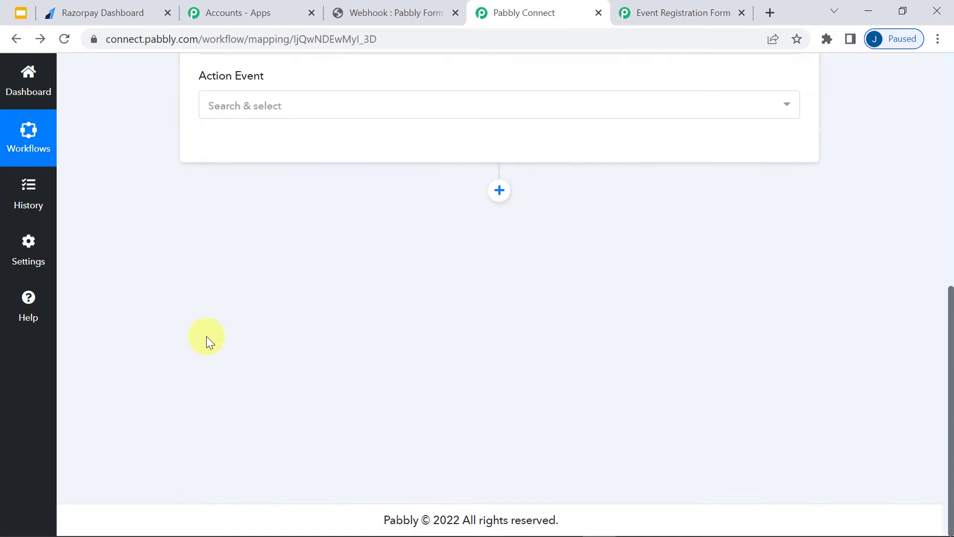
{"action": "left_click", "coordinate": [231, 107]}
{"action": "type", "text": "CRE"}
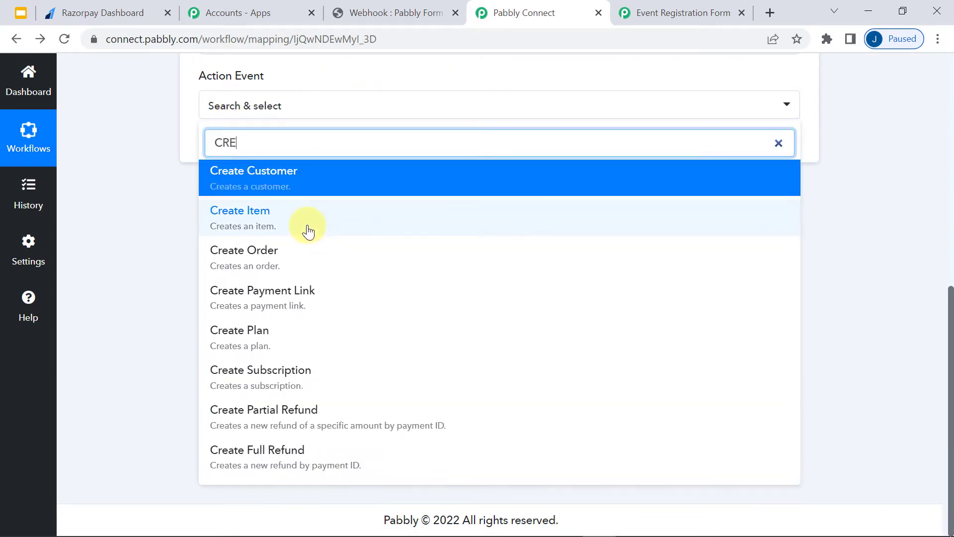
{"action": "type", "text": "ATE"}
{"action": "left_click", "coordinate": [252, 288]}
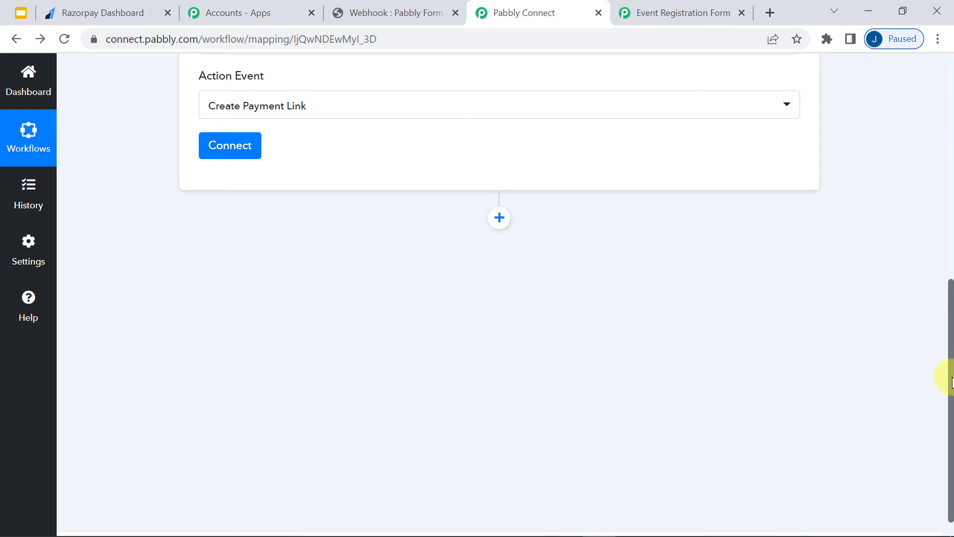
- Choose Add New Connection for Razorpay and highlight the instructions for finding API keys
{"action": "left_click_drag", "start_coordinate": [949, 382], "coordinate": [945, 342]}
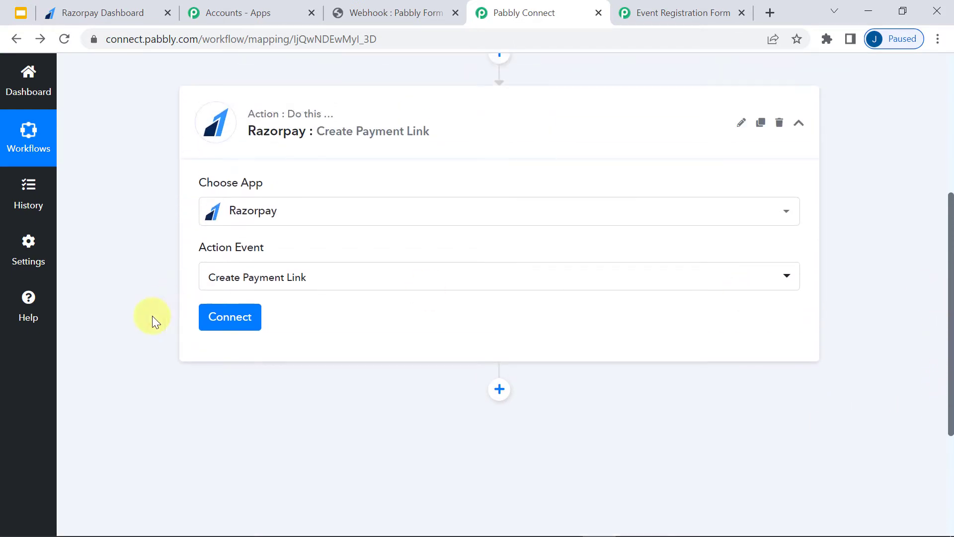
{"action": "left_click", "coordinate": [229, 317]}
{"action": "left_click", "coordinate": [448, 237]}
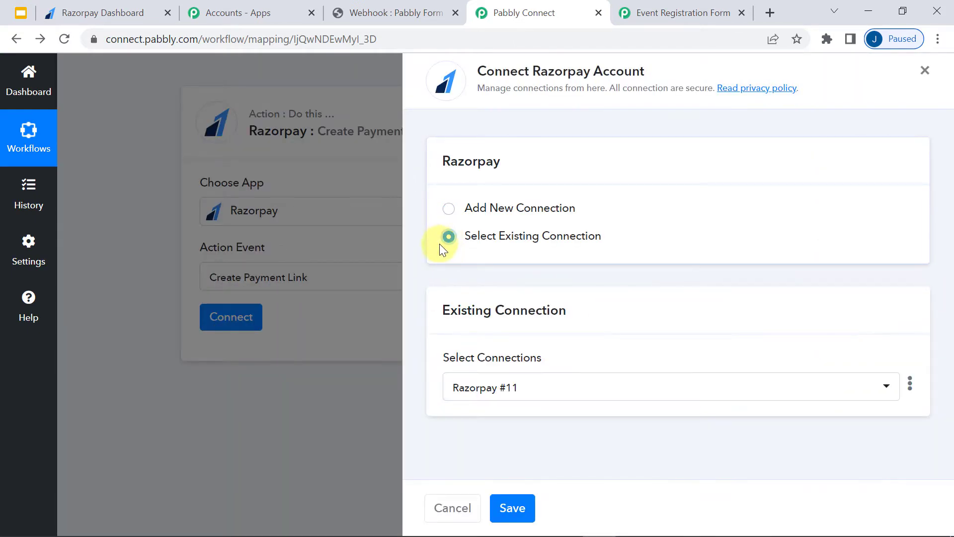
{"action": "left_click", "coordinate": [449, 212]}
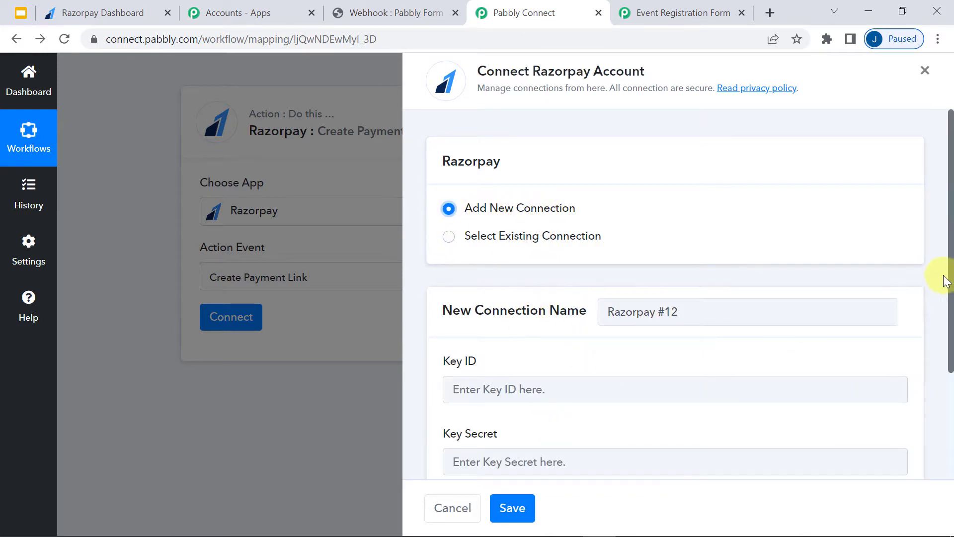
{"action": "left_click_drag", "start_coordinate": [952, 263], "coordinate": [949, 360]}
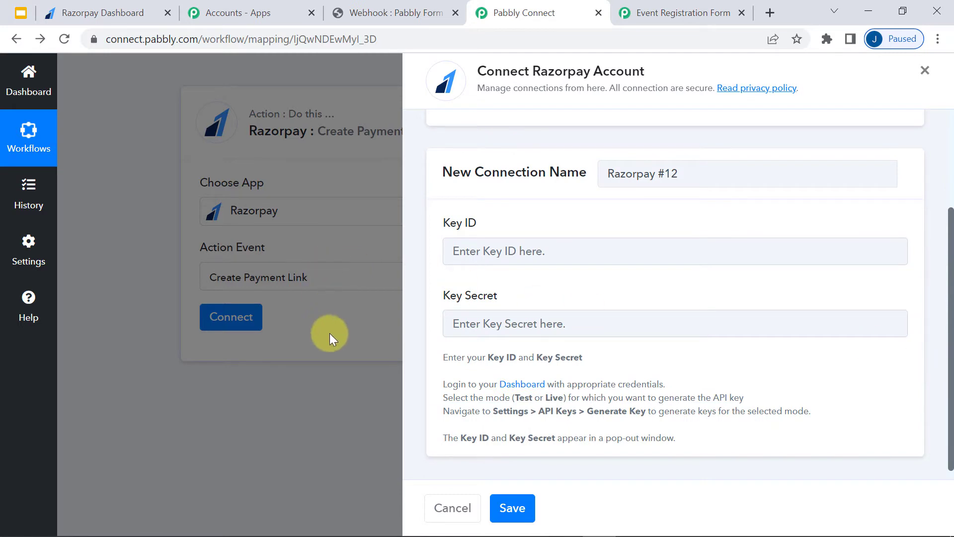
{"action": "left_click_drag", "start_coordinate": [446, 356], "coordinate": [711, 450]}
- View the test-mode API keys under Razorpay Settings > API Keys, then return to Connect
{"action": "left_click", "coordinate": [36, 10]}
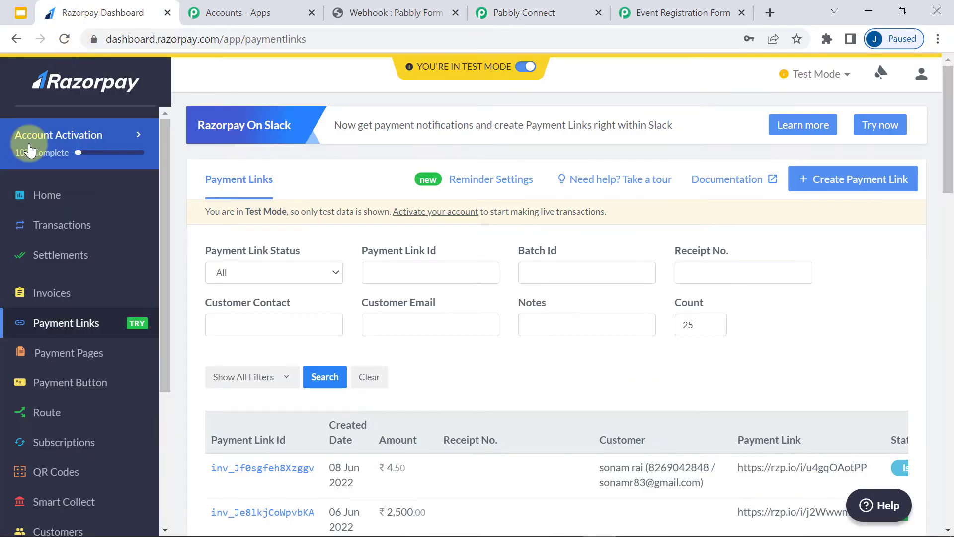
{"action": "scroll", "coordinate": [47, 499], "scroll_direction": "down", "scroll_amount": 5}
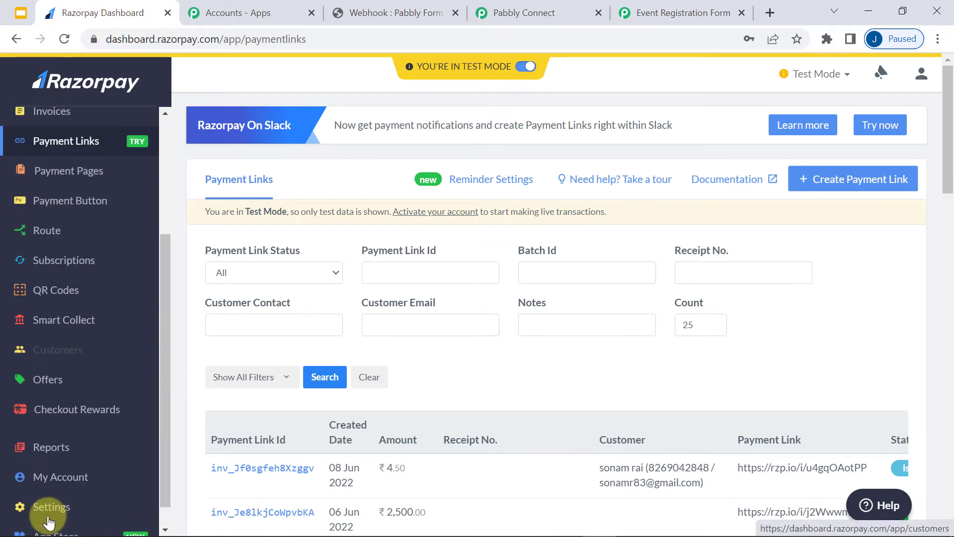
{"action": "scroll", "coordinate": [47, 498], "scroll_direction": "down", "scroll_amount": 5}
{"action": "left_click", "coordinate": [23, 487]}
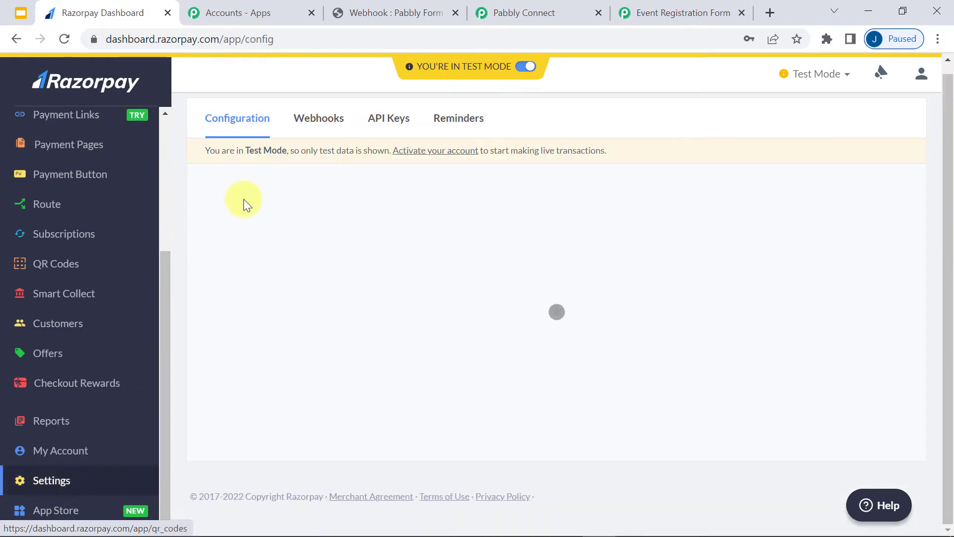
{"action": "scroll", "coordinate": [420, 137], "scroll_direction": "down", "scroll_amount": 3}
{"action": "scroll", "coordinate": [373, 163], "scroll_direction": "up", "scroll_amount": 6}
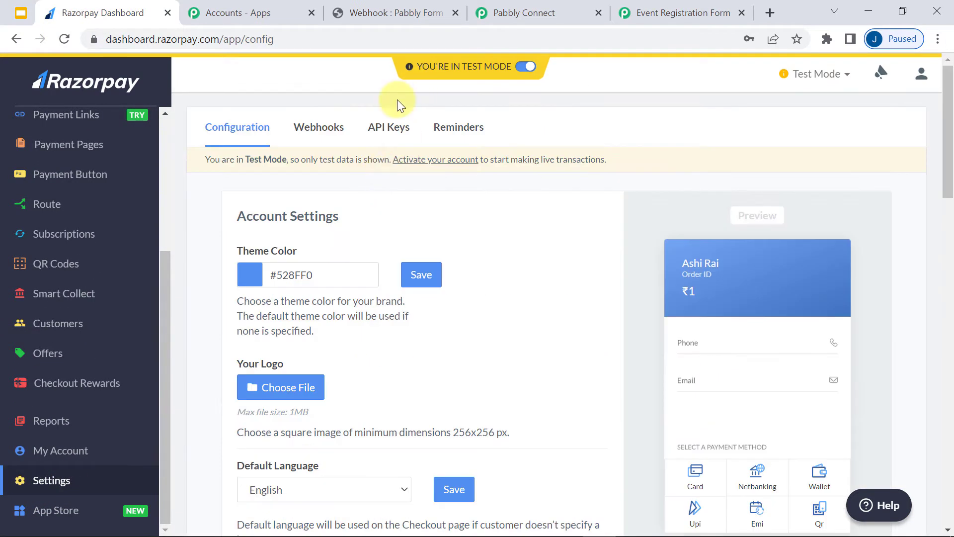
{"action": "left_click", "coordinate": [374, 133]}
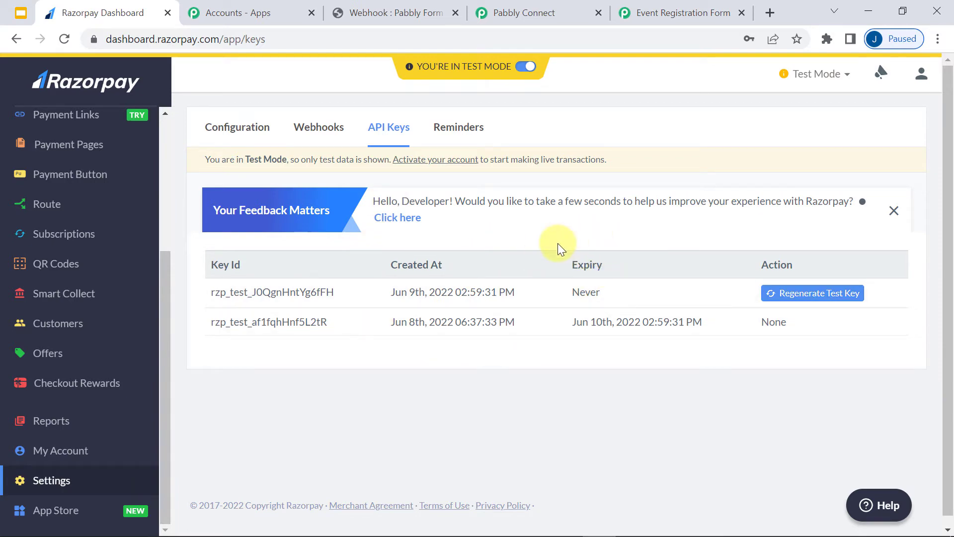
{"action": "left_click", "coordinate": [514, 6]}
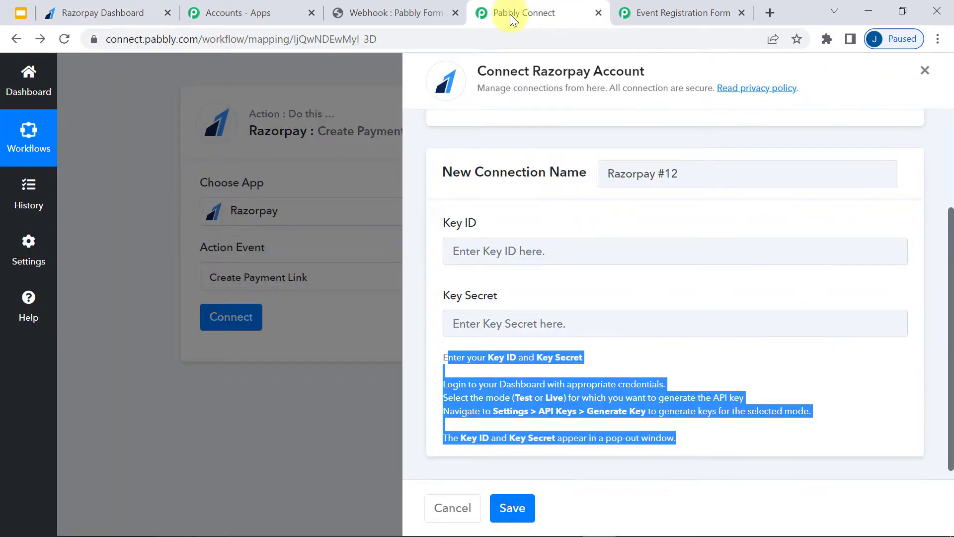
- Save the new Razorpay connection and enter 1000 as the payment link Amount
{"action": "left_click", "coordinate": [559, 233]}
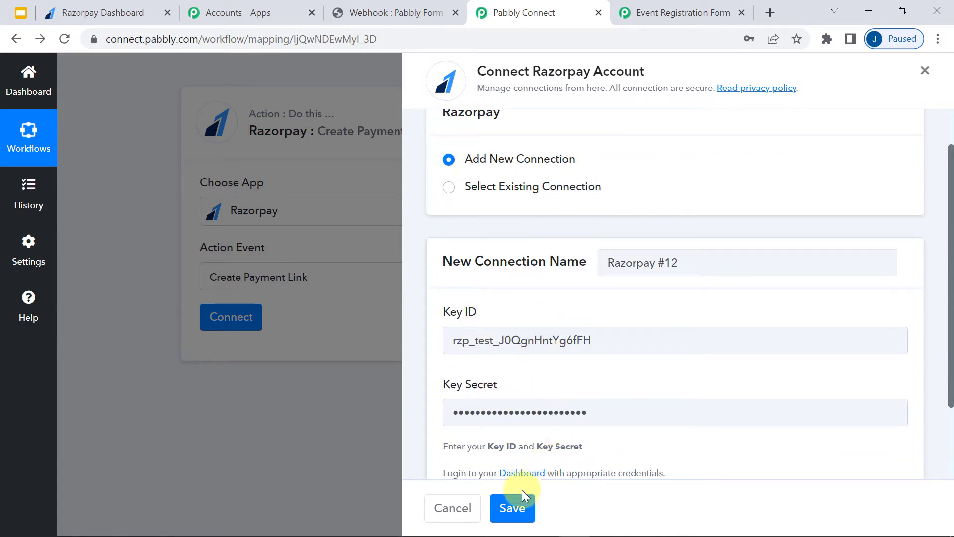
{"action": "left_click", "coordinate": [517, 509]}
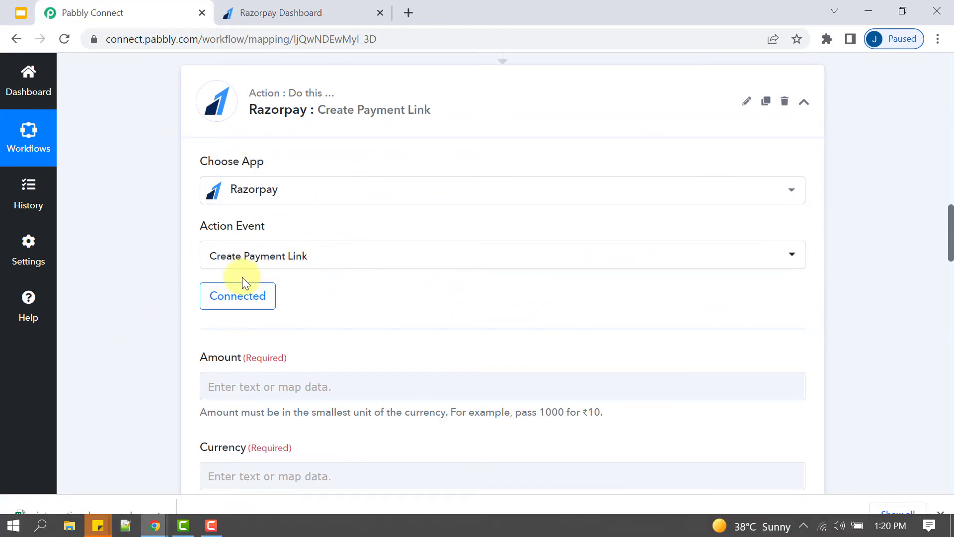
{"action": "mouse_move", "coordinate": [951, 237]}
{"action": "left_mouse_down"}
{"action": "mouse_move", "coordinate": [944, 280]}
{"action": "mouse_move", "coordinate": [943, 251]}
{"action": "left_mouse_up"}
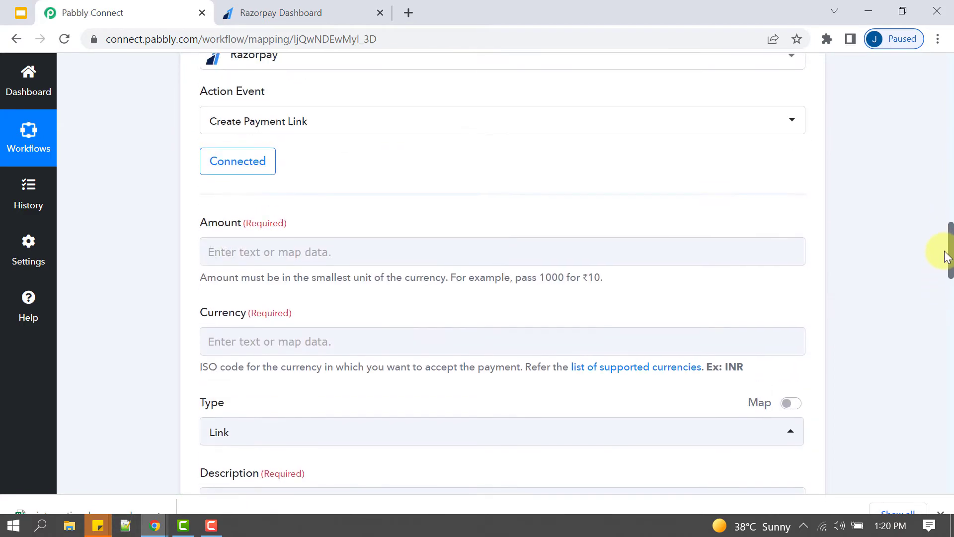
{"action": "left_click", "coordinate": [360, 257]}
{"action": "left_click", "coordinate": [312, 260]}
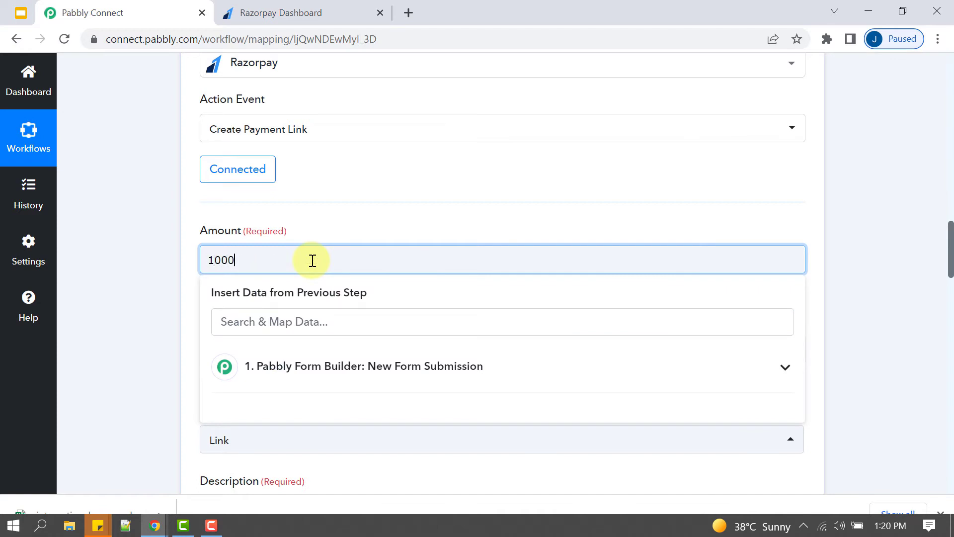
{"action": "left_click", "coordinate": [166, 277]}
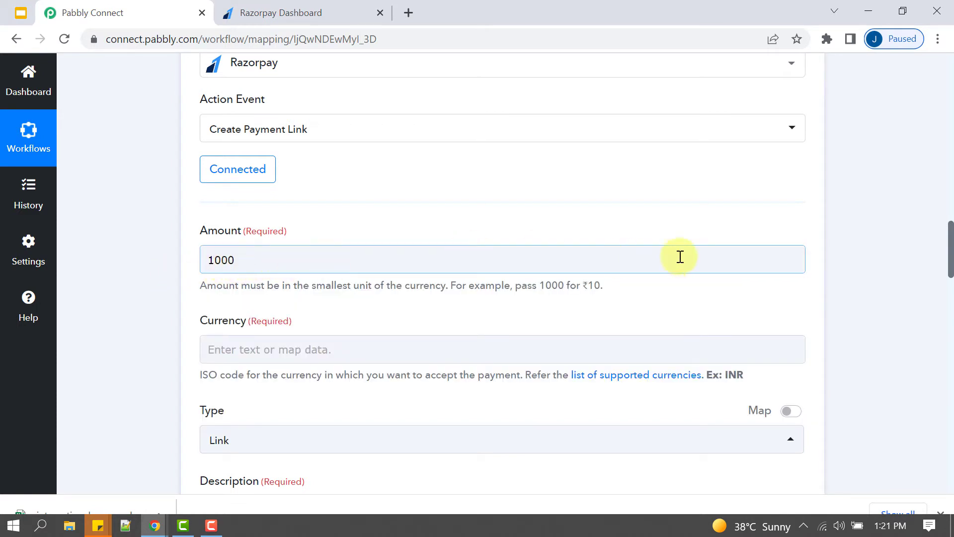
- Set the payment link Currency to INR
{"action": "left_click_drag", "start_coordinate": [950, 269], "coordinate": [951, 285]}
{"action": "left_click", "coordinate": [234, 209]}
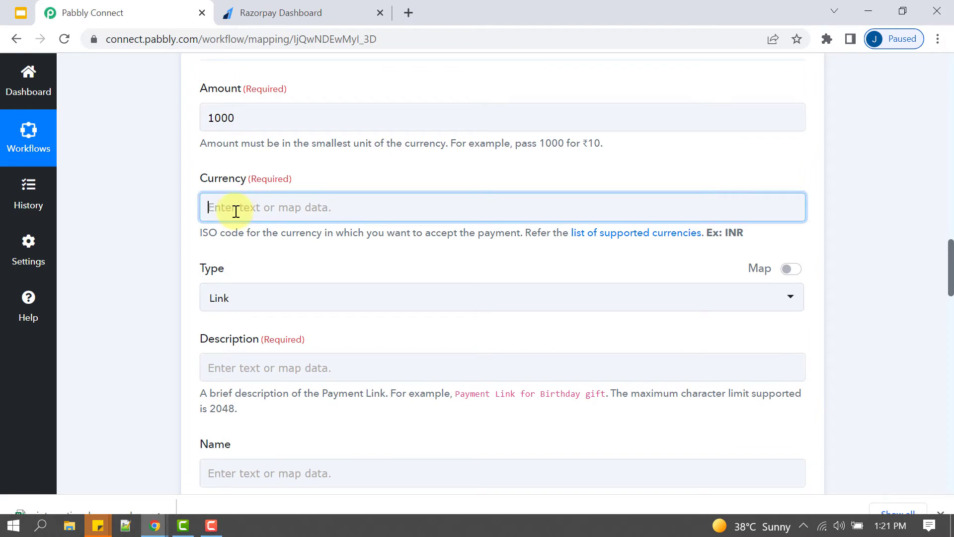
{"action": "type", "text": "INR"}
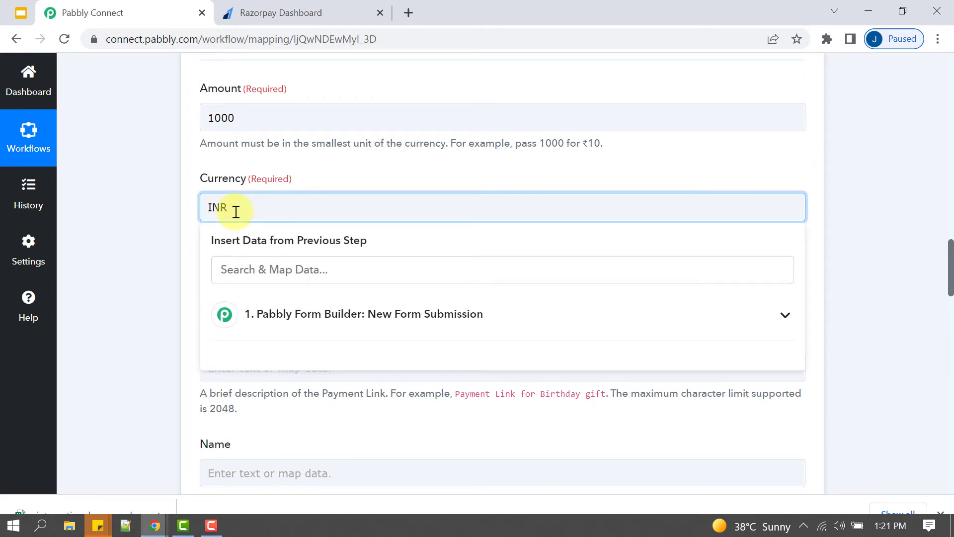
{"action": "left_click", "coordinate": [166, 243]}
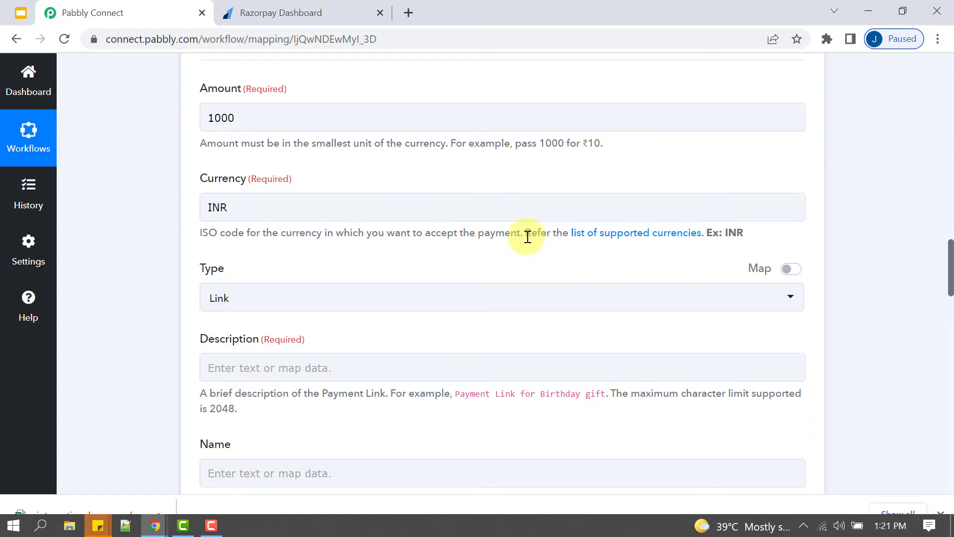
{"action": "left_click_drag", "start_coordinate": [526, 234], "coordinate": [720, 234]}
{"action": "left_click", "coordinate": [675, 248]}
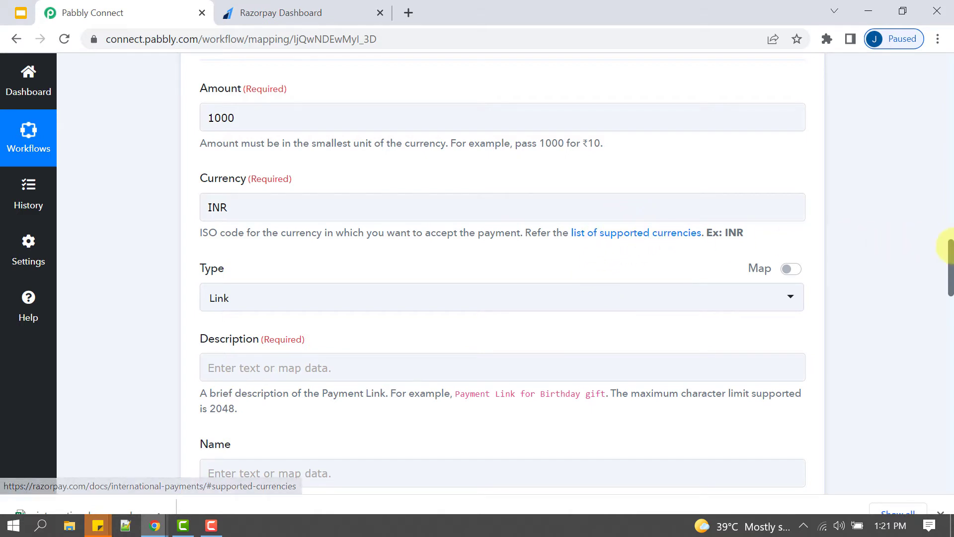
{"action": "left_click_drag", "start_coordinate": [947, 255], "coordinate": [947, 262]}
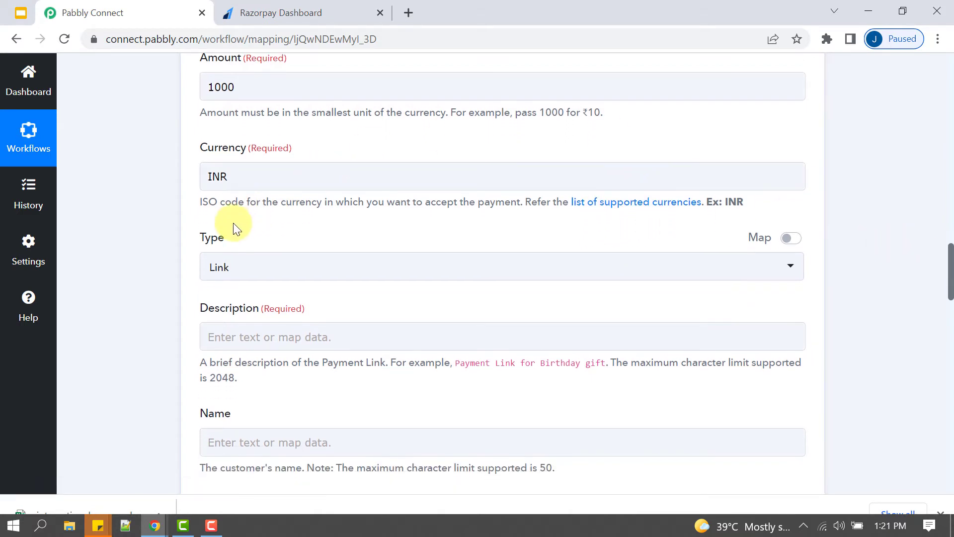
{"action": "left_click_drag", "start_coordinate": [210, 229], "coordinate": [101, 284]}
{"action": "left_click", "coordinate": [100, 284]}
- Paste 'Payment Link for the Event Registration' as the payment link description
{"action": "left_click", "coordinate": [232, 340]}
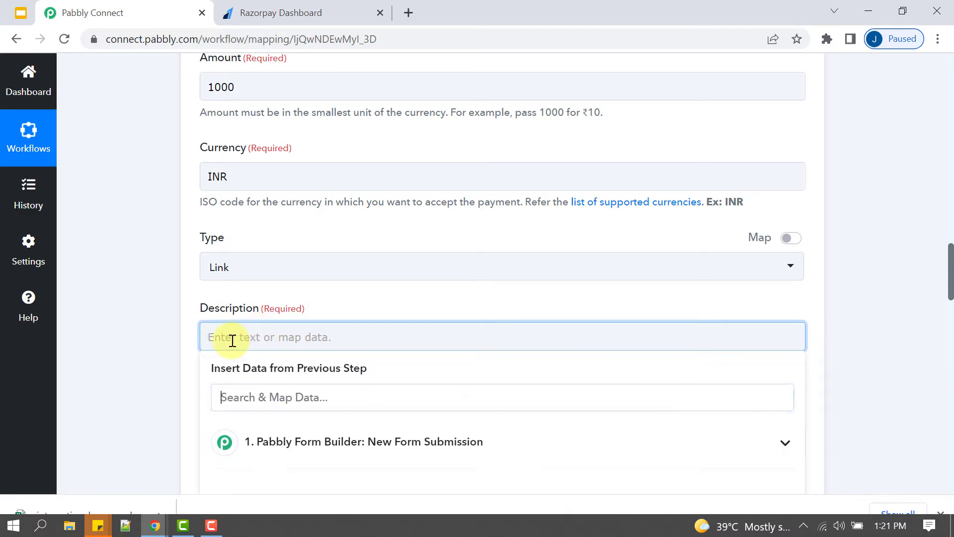
{"action": "type", "text": "Payment Link for the Event Registration"}
{"action": "left_click_drag", "start_coordinate": [258, 337], "coordinate": [386, 336]}
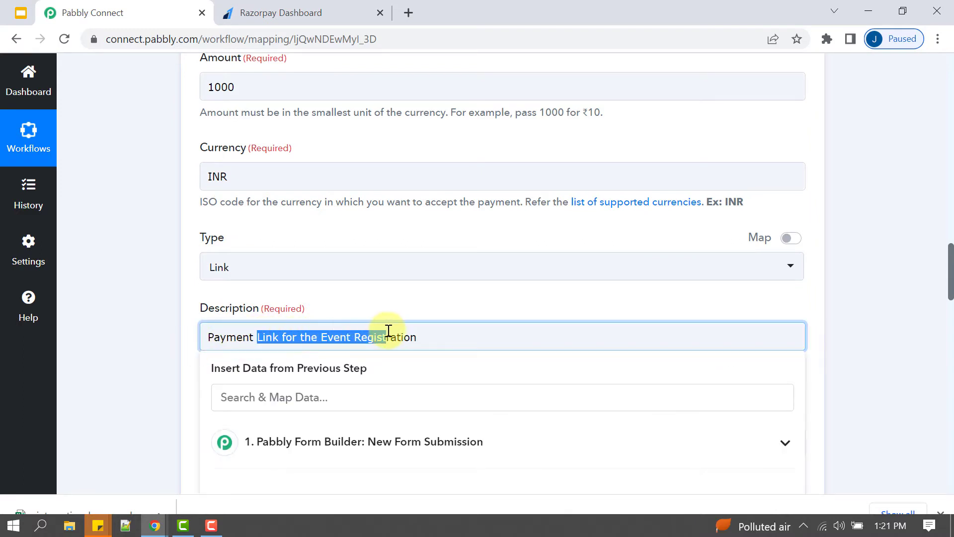
{"action": "left_click", "coordinate": [158, 324]}
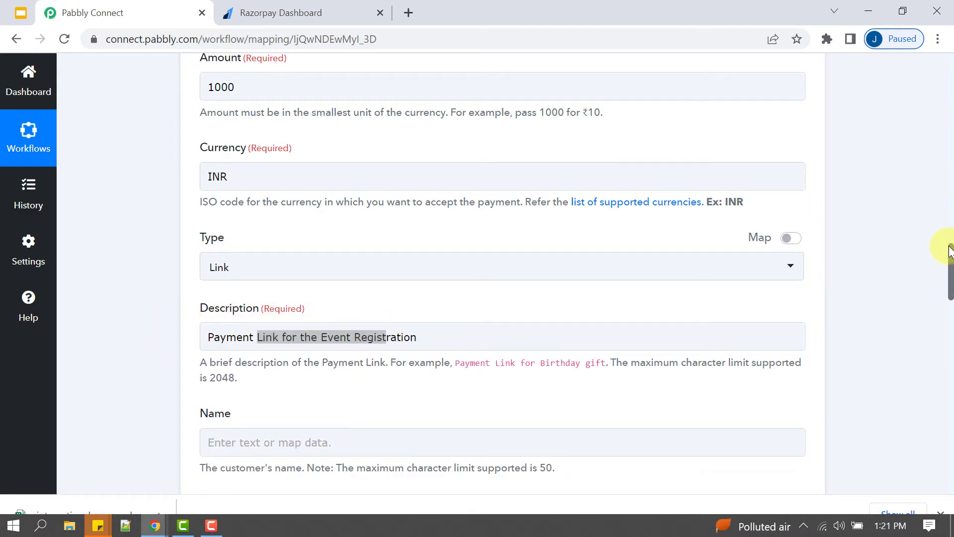
{"action": "scroll", "coordinate": [950, 258], "scroll_direction": "down", "scroll_amount": 5}
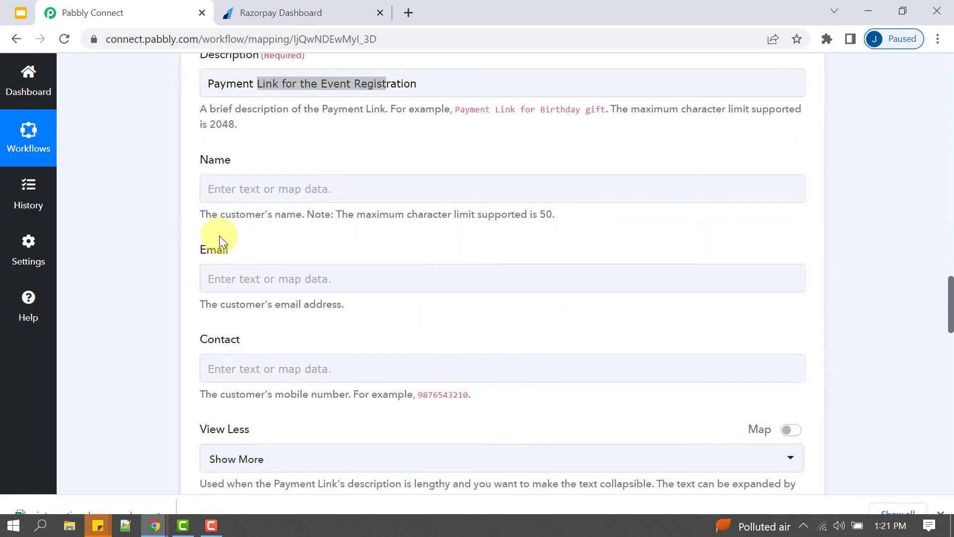
{"action": "left_click_drag", "start_coordinate": [221, 220], "coordinate": [304, 226]}
{"action": "left_click", "coordinate": [161, 280]}
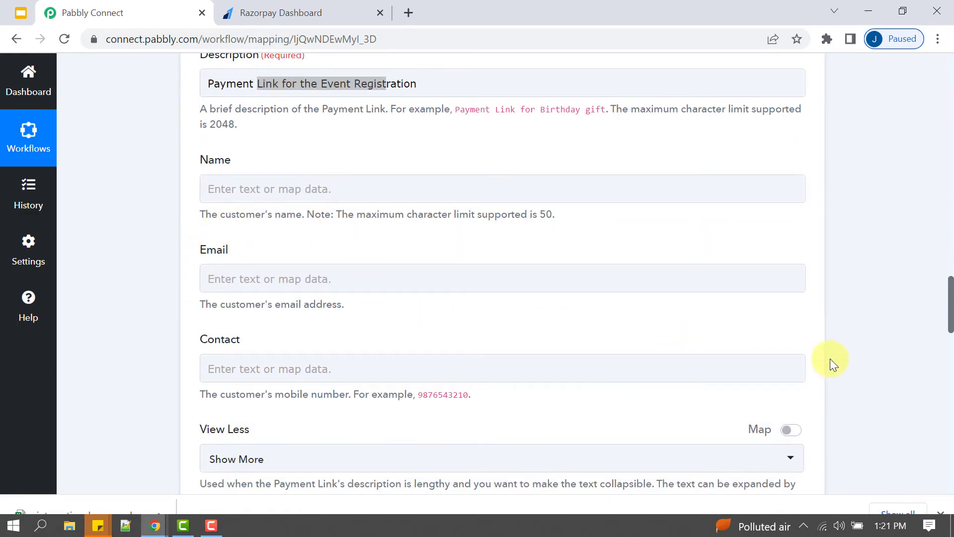
{"action": "left_click_drag", "start_coordinate": [950, 326], "coordinate": [950, 190]}
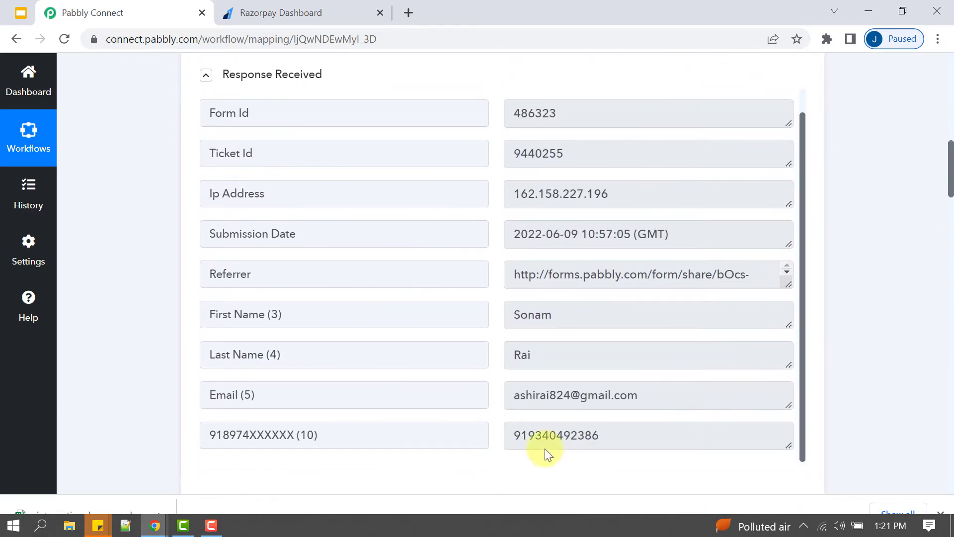
- Map the form submitter's First Name (3) into the customer Name field
{"action": "left_click_drag", "start_coordinate": [607, 395], "coordinate": [533, 396]}
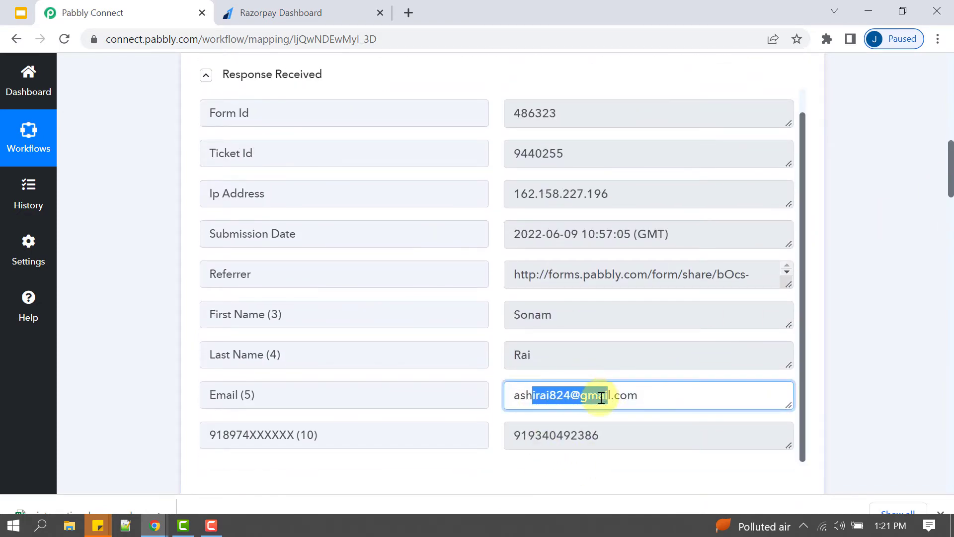
{"action": "left_click", "coordinate": [608, 398]}
{"action": "triple_click", "coordinate": [608, 397]}
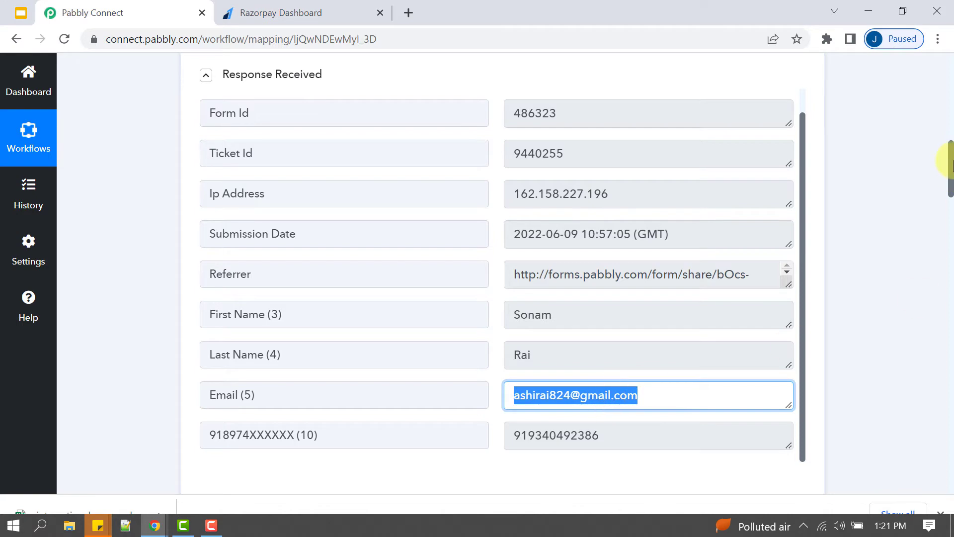
{"action": "left_click_drag", "start_coordinate": [950, 173], "coordinate": [949, 289]}
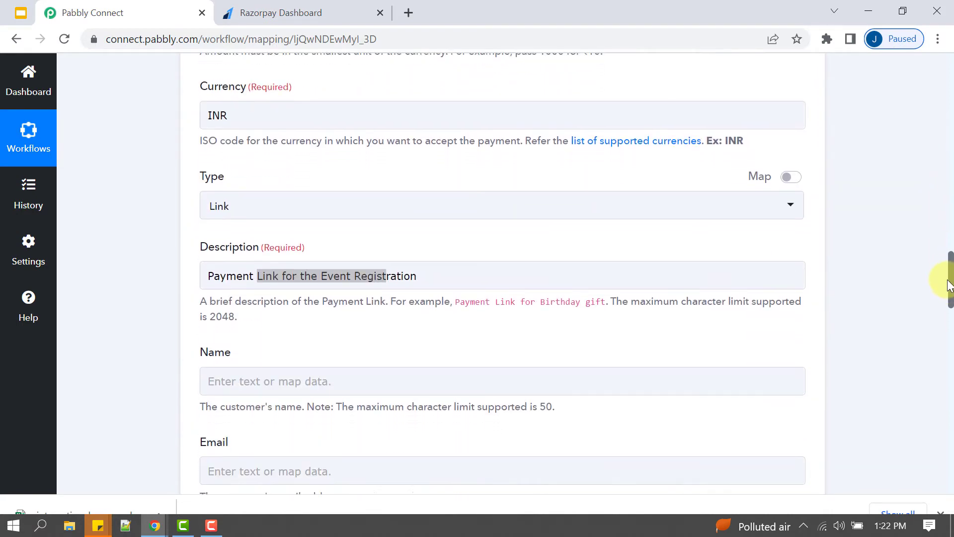
{"action": "left_click", "coordinate": [242, 392]}
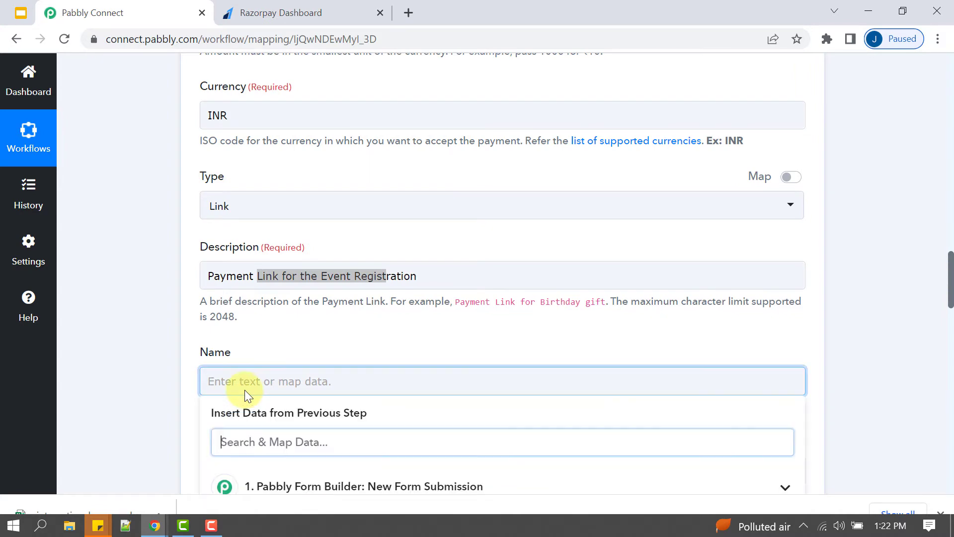
{"action": "left_click", "coordinate": [184, 376]}
{"action": "scroll", "coordinate": [180, 305], "scroll_direction": "down", "scroll_amount": 3}
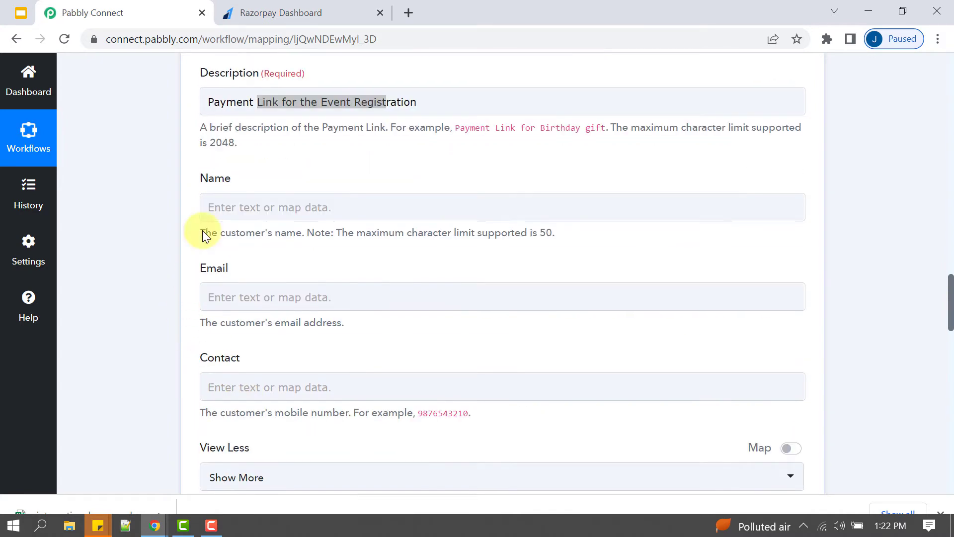
{"action": "left_click", "coordinate": [264, 210]}
{"action": "left_click", "coordinate": [275, 314]}
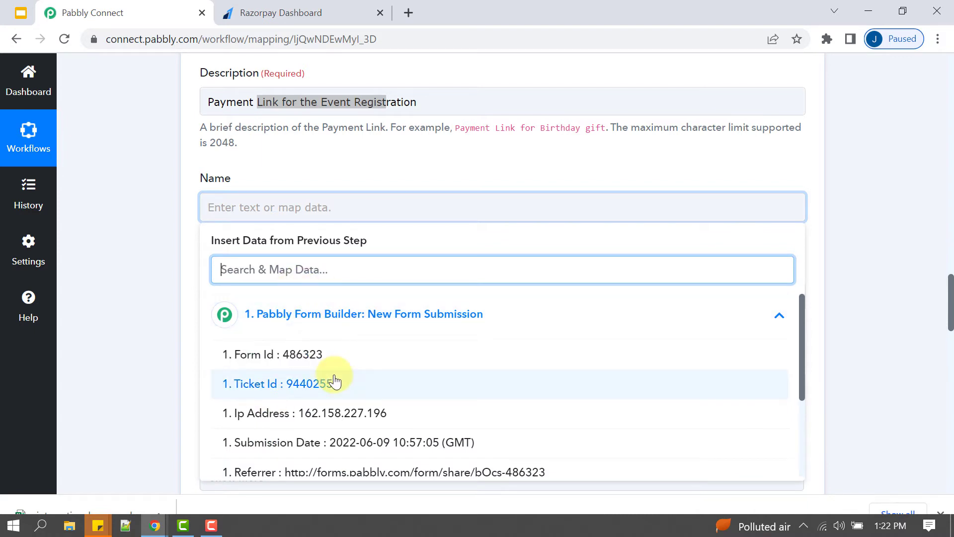
{"action": "scroll", "coordinate": [397, 390], "scroll_direction": "down", "scroll_amount": 3}
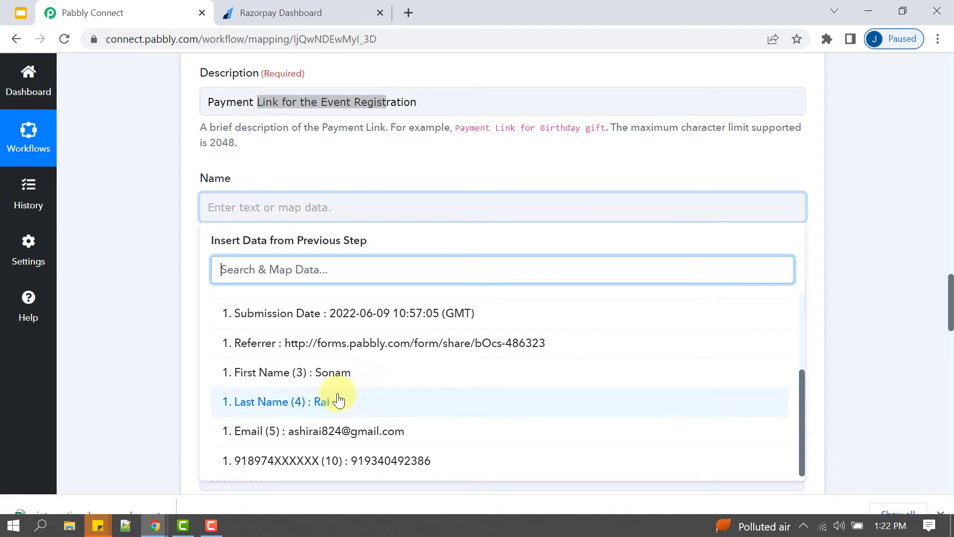
{"action": "left_click", "coordinate": [334, 374]}
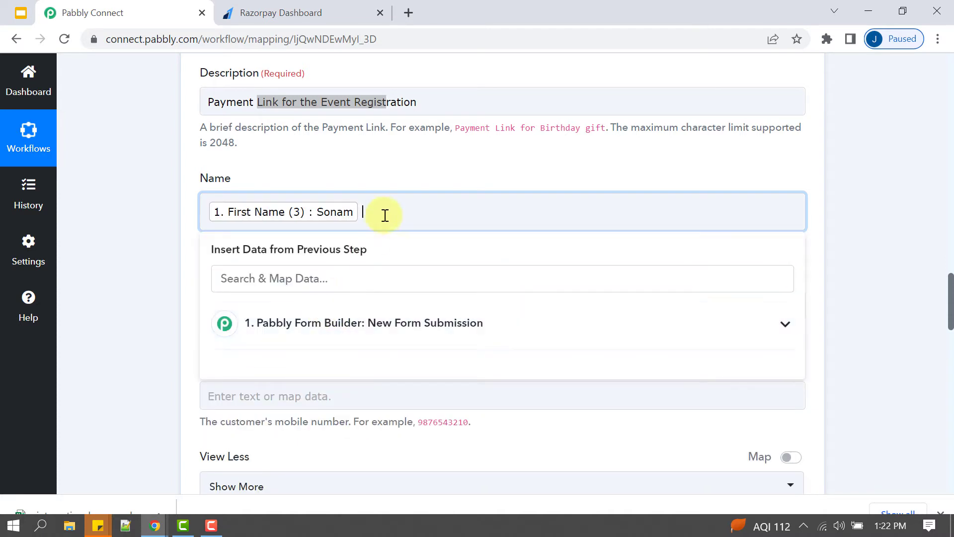
- Append the submitter's Last Name (4) after First Name in the Name field
{"action": "left_click", "coordinate": [317, 323]}
{"action": "scroll", "coordinate": [343, 395], "scroll_direction": "down", "scroll_amount": 3}
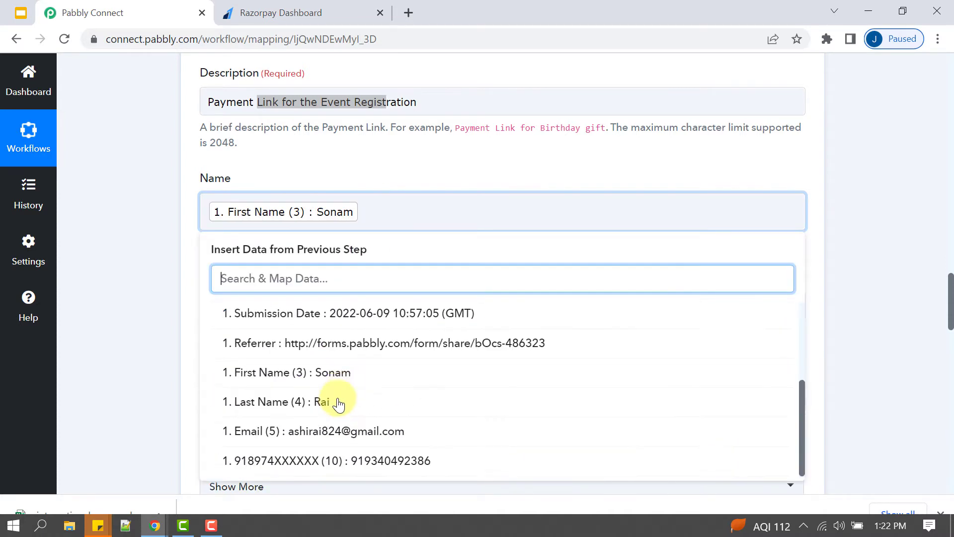
{"action": "left_click", "coordinate": [303, 402]}
{"action": "left_click", "coordinate": [117, 185]}
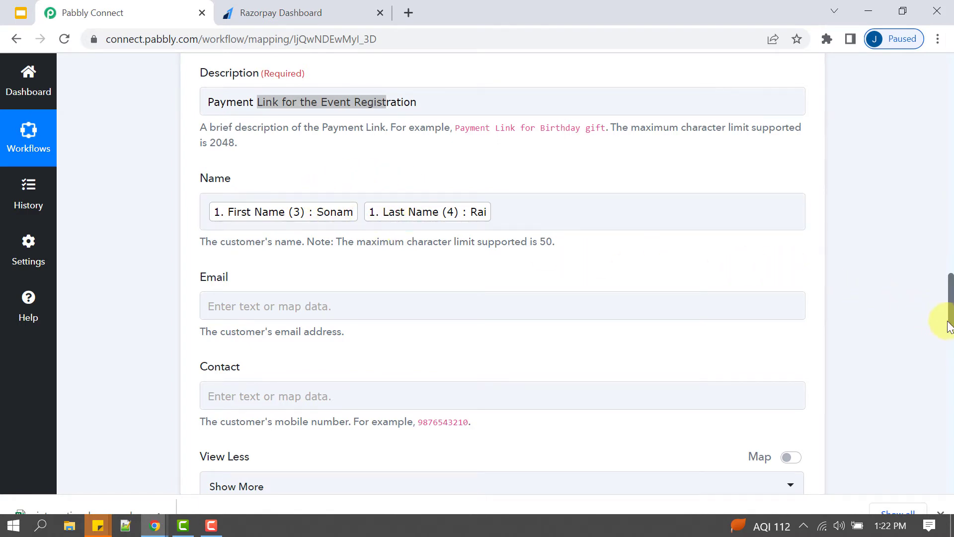
- Map the submitter's Email (5) into the payment link's Email field
{"action": "scroll", "coordinate": [517, 293], "scroll_direction": "up", "scroll_amount": 1}
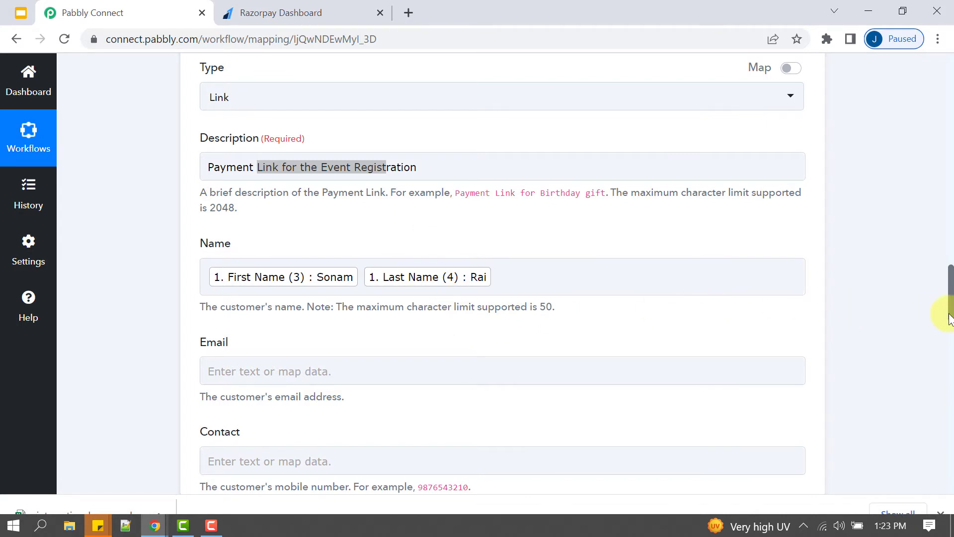
{"action": "scroll", "coordinate": [948, 308], "scroll_direction": "up", "scroll_amount": 4}
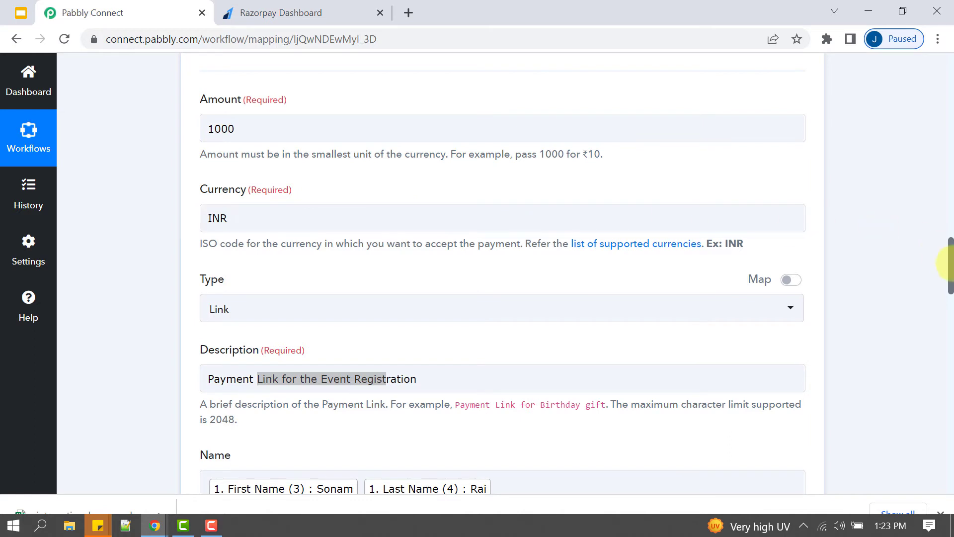
{"action": "scroll", "coordinate": [949, 273], "scroll_direction": "down", "scroll_amount": 3}
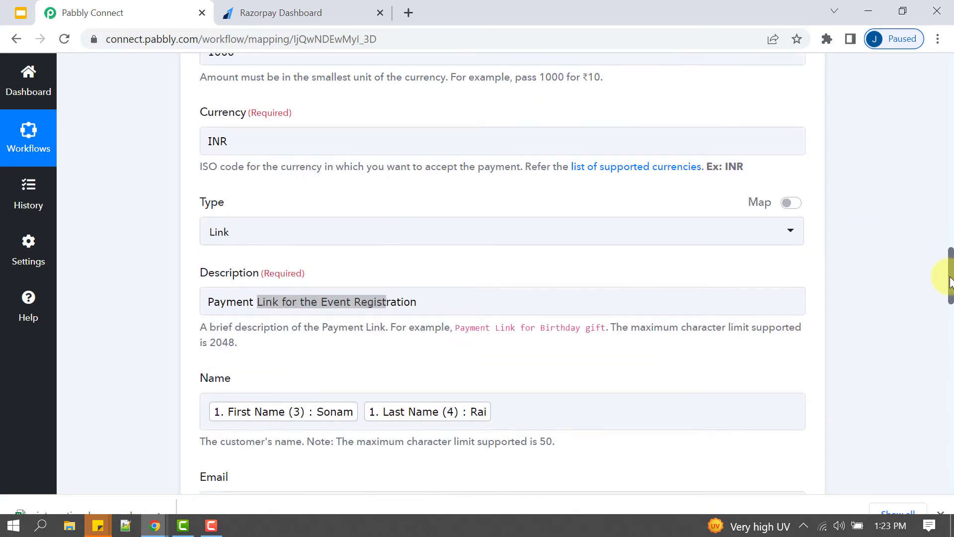
{"action": "scroll", "coordinate": [949, 288], "scroll_direction": "down", "scroll_amount": 3}
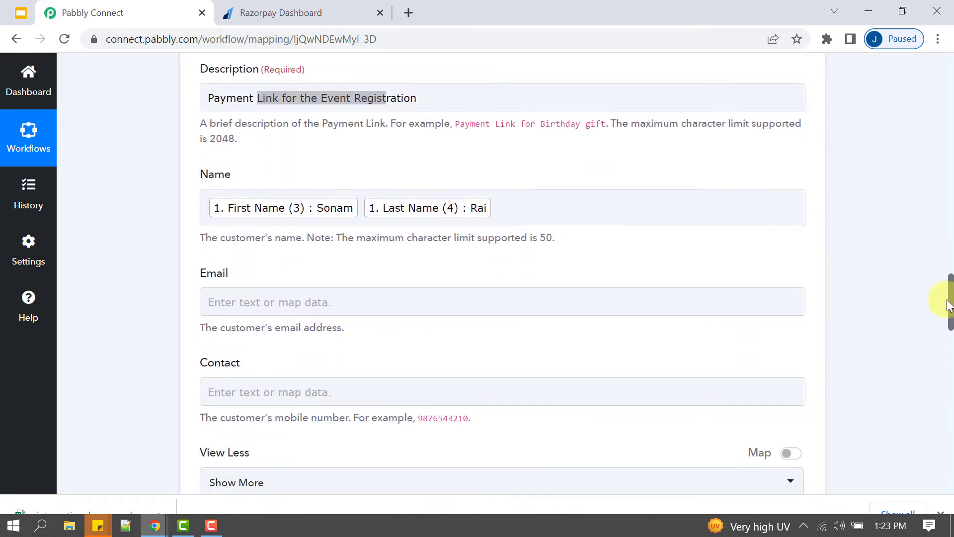
{"action": "left_click", "coordinate": [260, 307]}
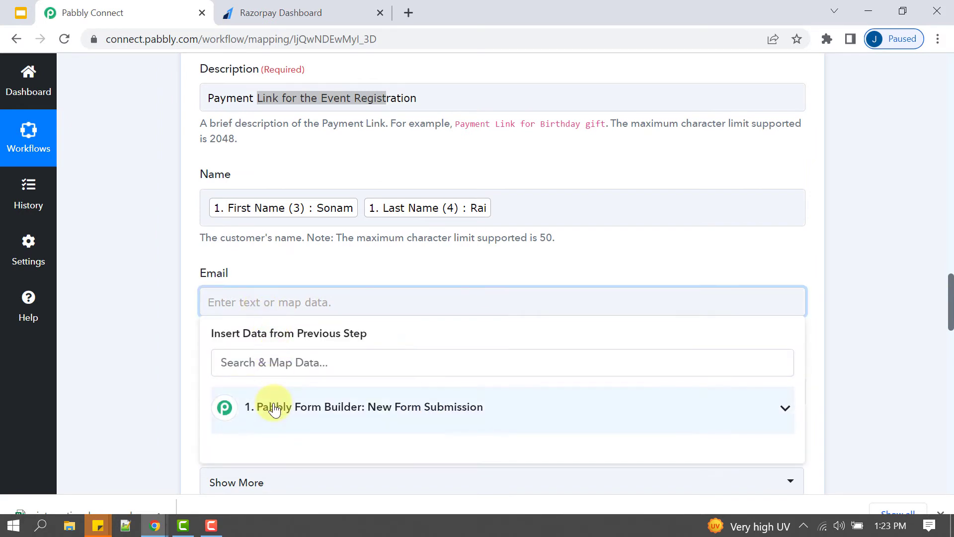
{"action": "left_click", "coordinate": [273, 407]}
{"action": "scroll", "coordinate": [376, 425], "scroll_direction": "down", "scroll_amount": 3}
{"action": "scroll", "coordinate": [368, 428], "scroll_direction": "down", "scroll_amount": 2}
{"action": "left_click", "coordinate": [356, 433]}
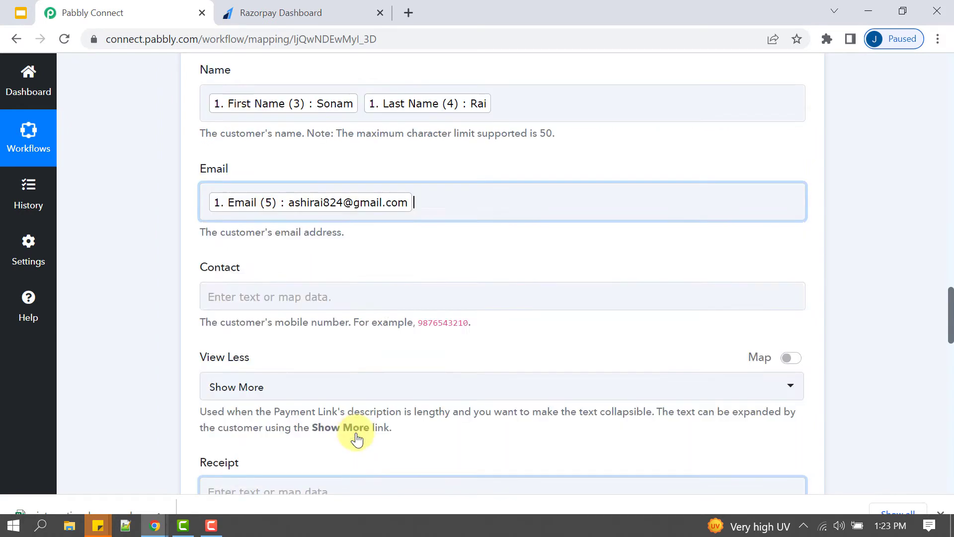
{"action": "left_click", "coordinate": [146, 326]}
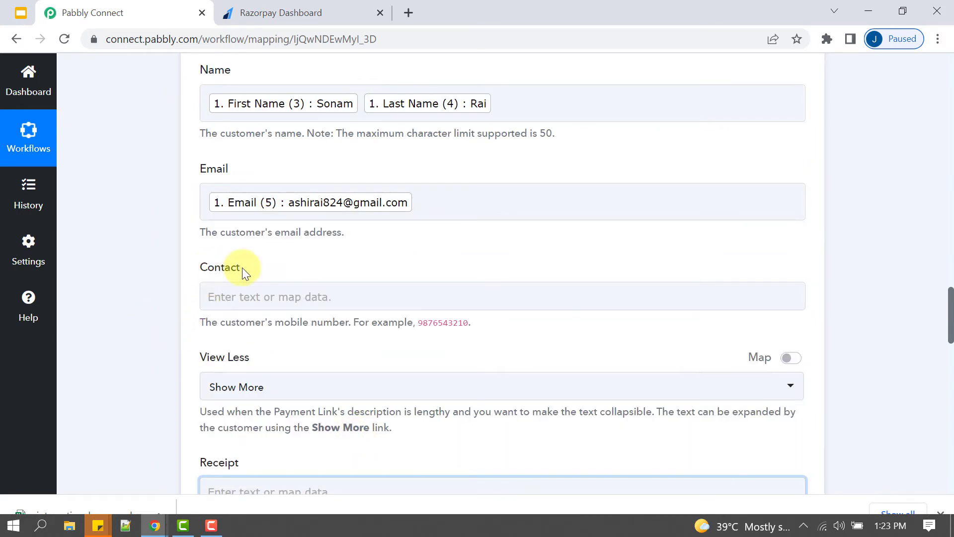
- Map the submitter's mobile number (10) into the Contact field
{"action": "left_click", "coordinate": [263, 296]}
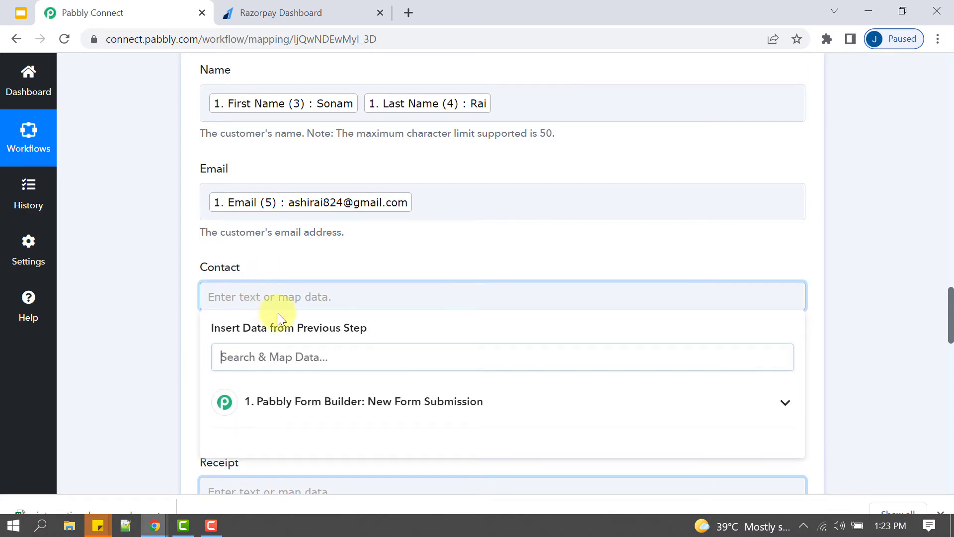
{"action": "left_click", "coordinate": [485, 403]}
{"action": "scroll", "coordinate": [947, 323], "scroll_direction": "down", "scroll_amount": 3}
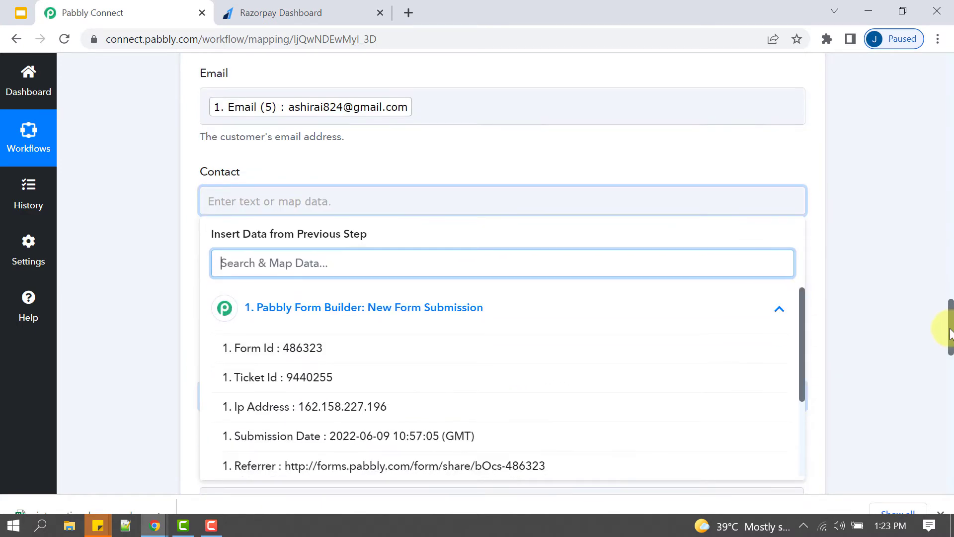
{"action": "scroll", "coordinate": [399, 341], "scroll_direction": "down", "scroll_amount": 1}
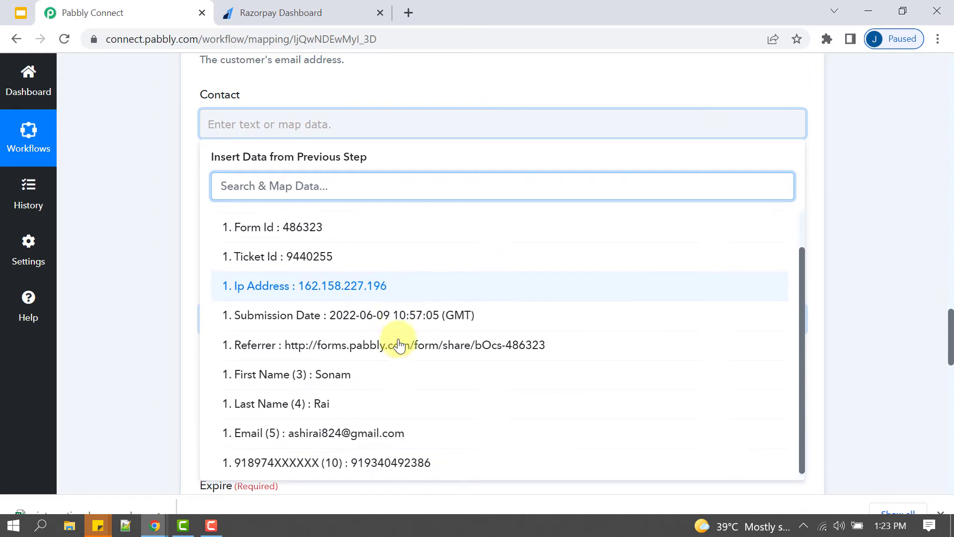
{"action": "left_click", "coordinate": [397, 457]}
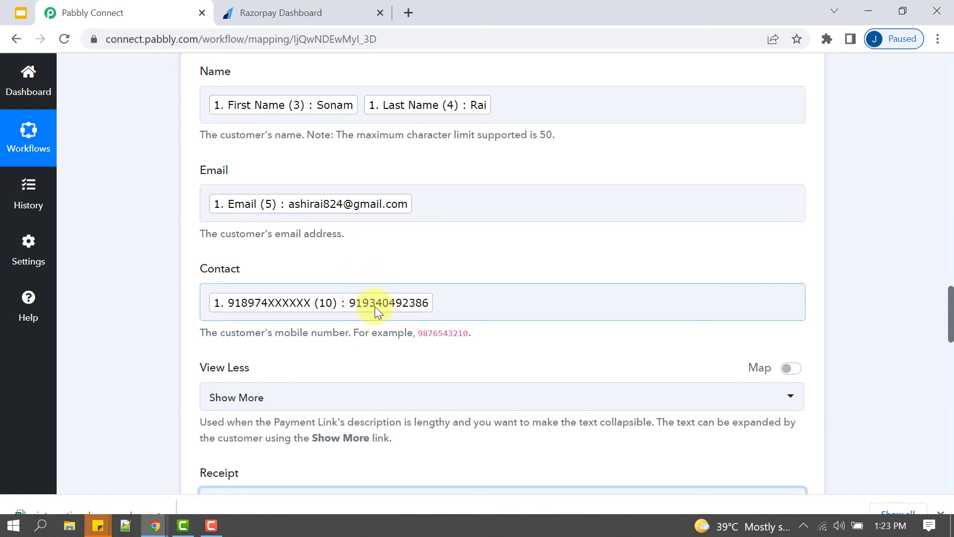
- Map the New Form Submission's Ticket Id into the Receipt field, which must be unique
{"action": "left_click_drag", "start_coordinate": [950, 308], "coordinate": [950, 326]}
{"action": "left_click_drag", "start_coordinate": [200, 226], "coordinate": [243, 229]}
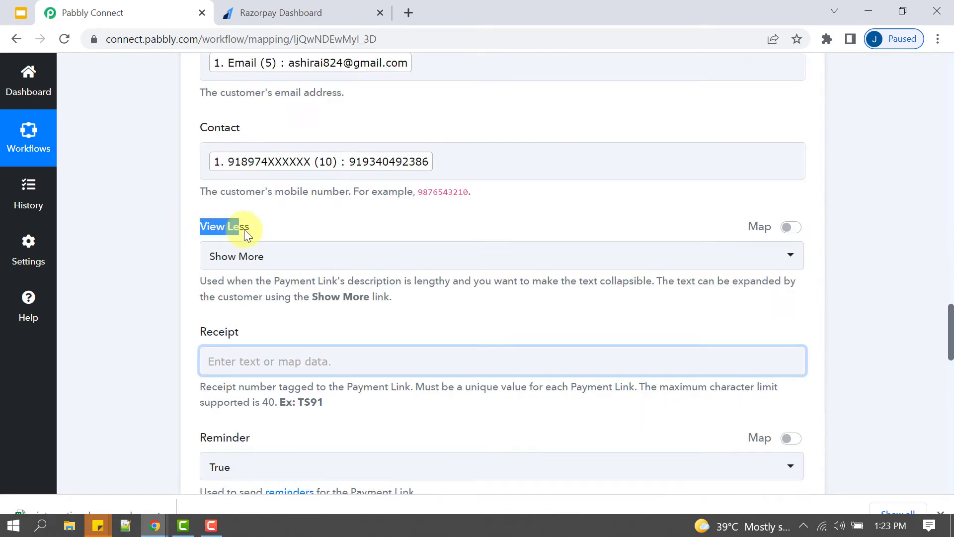
{"action": "left_click", "coordinate": [249, 359]}
{"action": "left_click_drag", "start_coordinate": [950, 316], "coordinate": [951, 320]}
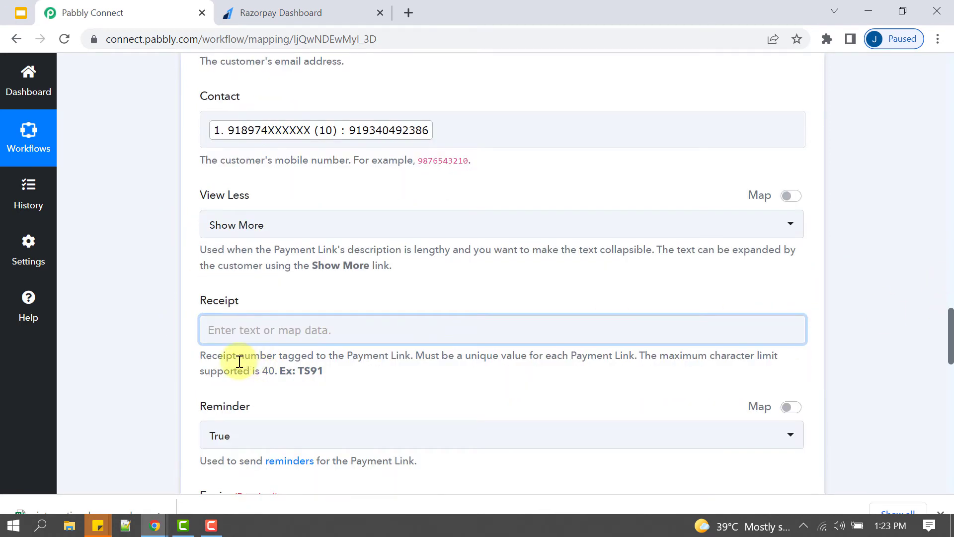
{"action": "left_click_drag", "start_coordinate": [239, 359], "coordinate": [632, 357]}
{"action": "left_click", "coordinate": [631, 358]}
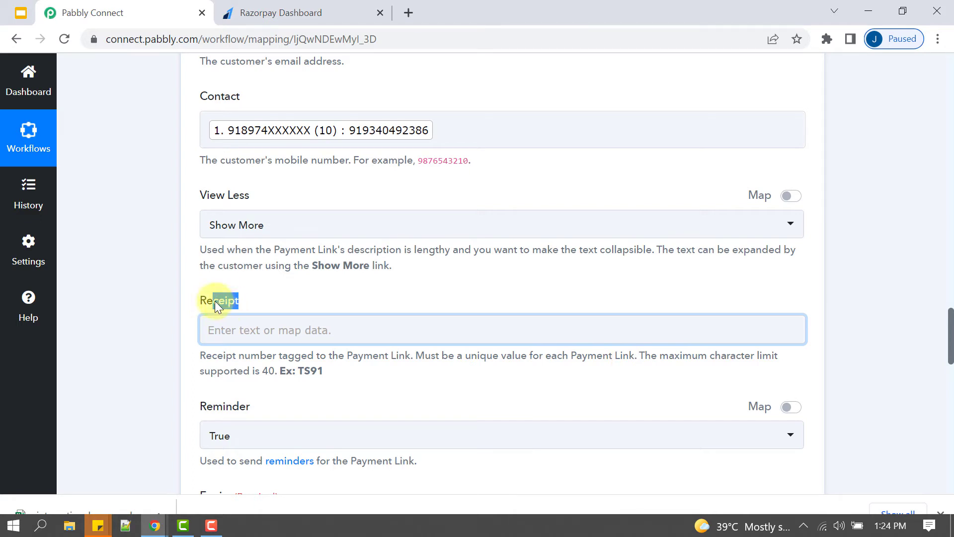
{"action": "left_click_drag", "start_coordinate": [215, 300], "coordinate": [173, 342]}
{"action": "left_click", "coordinate": [244, 318]}
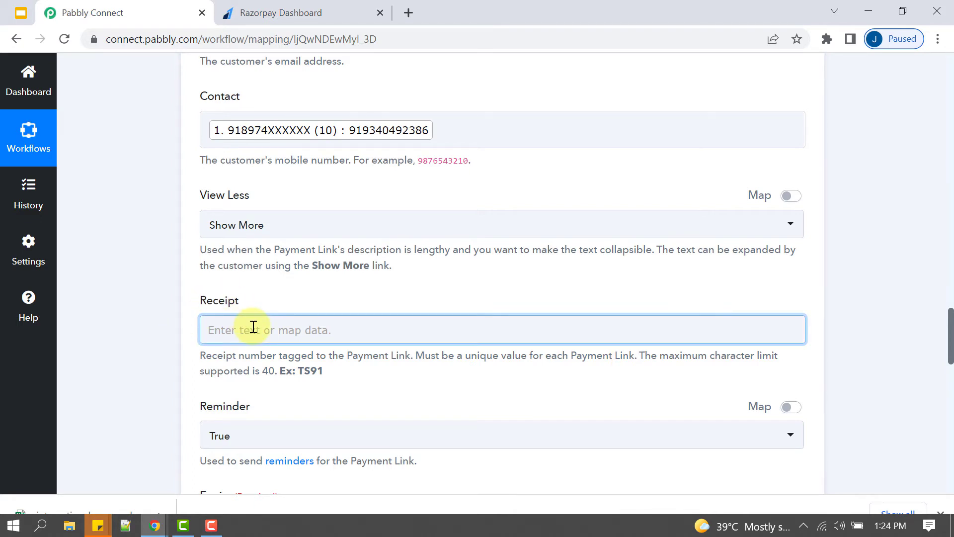
{"action": "left_click", "coordinate": [252, 326]}
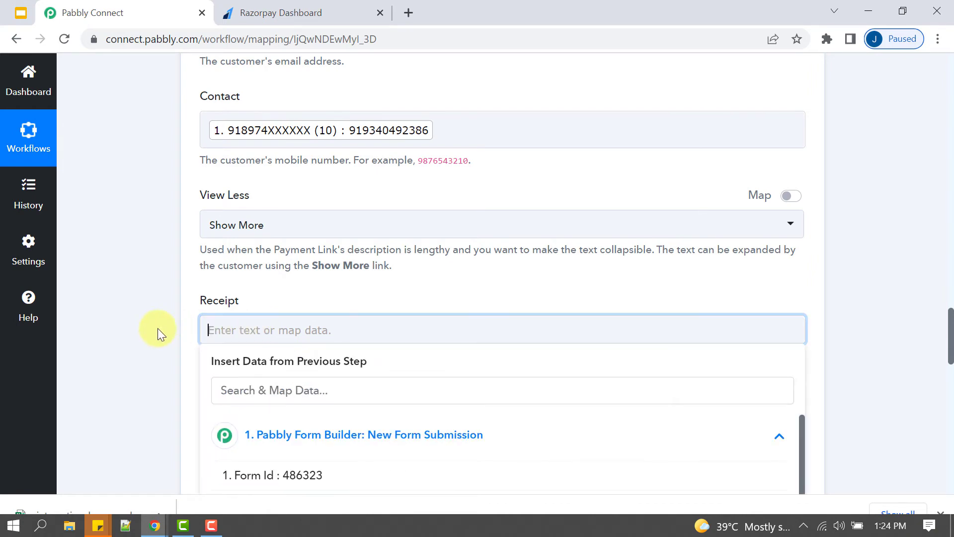
{"action": "left_click", "coordinate": [157, 328]}
{"action": "left_click", "coordinate": [243, 327]}
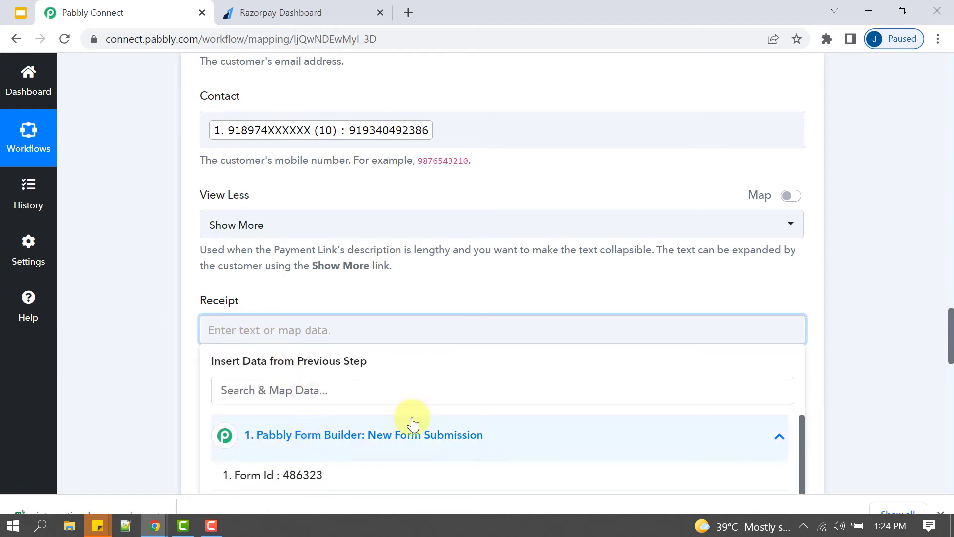
{"action": "scroll", "coordinate": [949, 332], "scroll_direction": "down", "scroll_amount": 1}
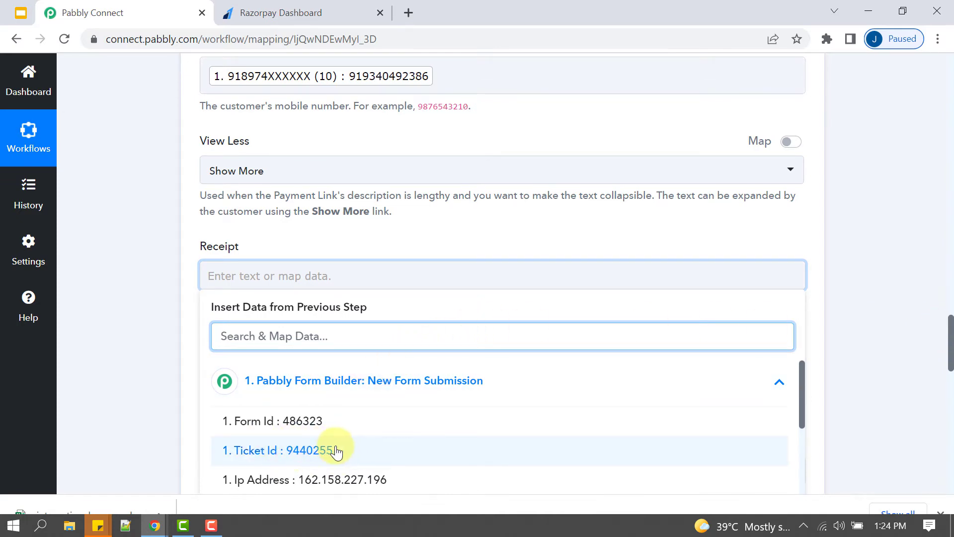
{"action": "left_click", "coordinate": [334, 463]}
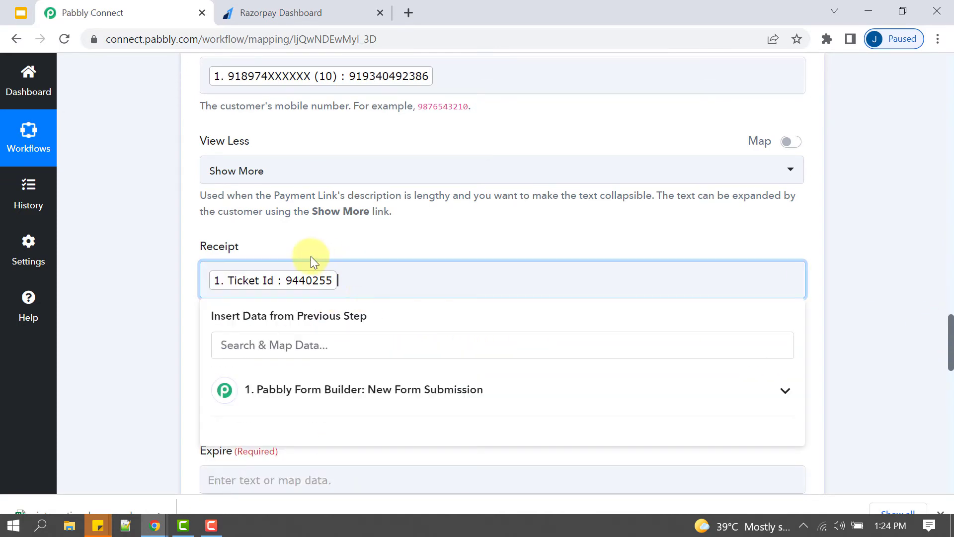
{"action": "left_click", "coordinate": [139, 294]}
{"action": "left_click_drag", "start_coordinate": [424, 311], "coordinate": [506, 311]}
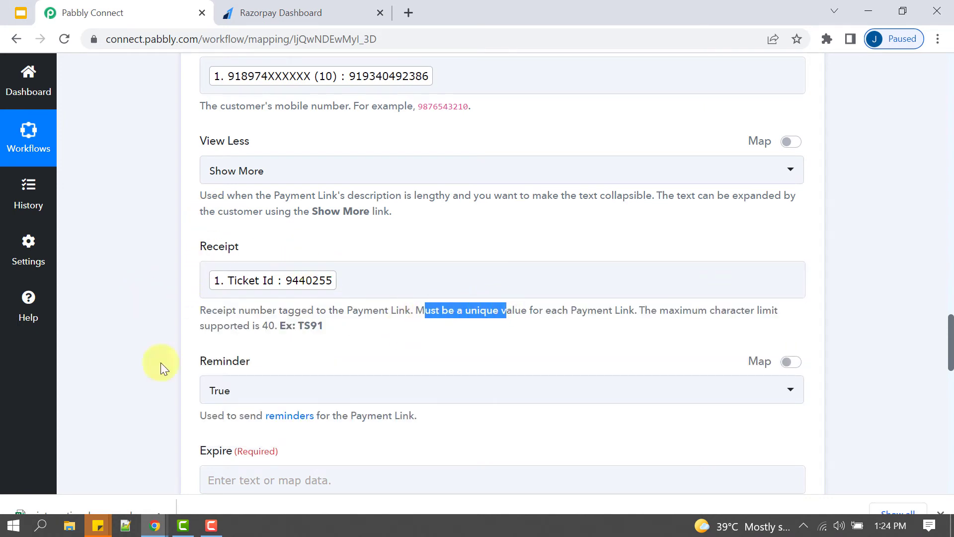
- Open the Timestamp help link under the Expire field in a new browser tab
{"action": "left_click", "coordinate": [160, 350]}
{"action": "left_click_drag", "start_coordinate": [949, 345], "coordinate": [950, 358]}
{"action": "left_click_drag", "start_coordinate": [219, 347], "coordinate": [285, 344]}
{"action": "left_click_drag", "start_coordinate": [320, 411], "coordinate": [348, 410]}
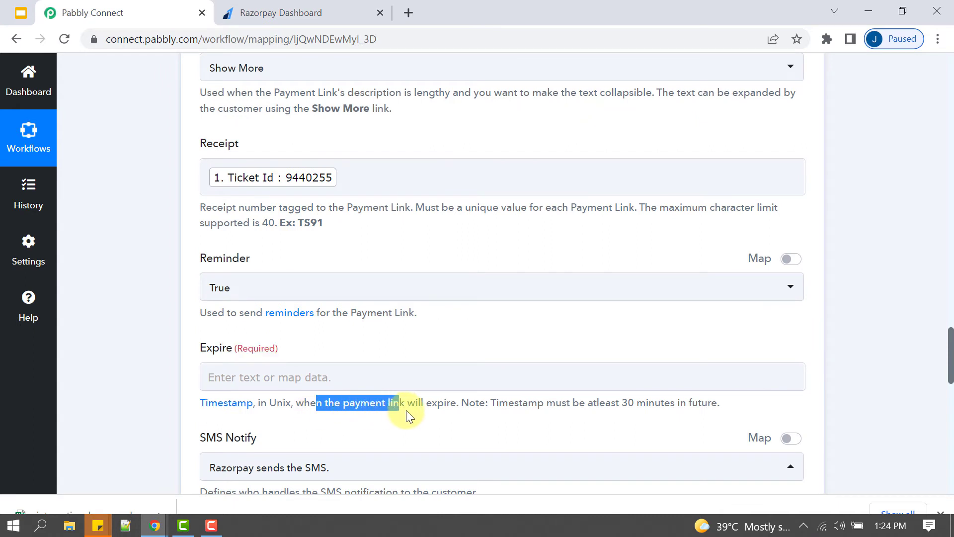
{"action": "left_click", "coordinate": [186, 367]}
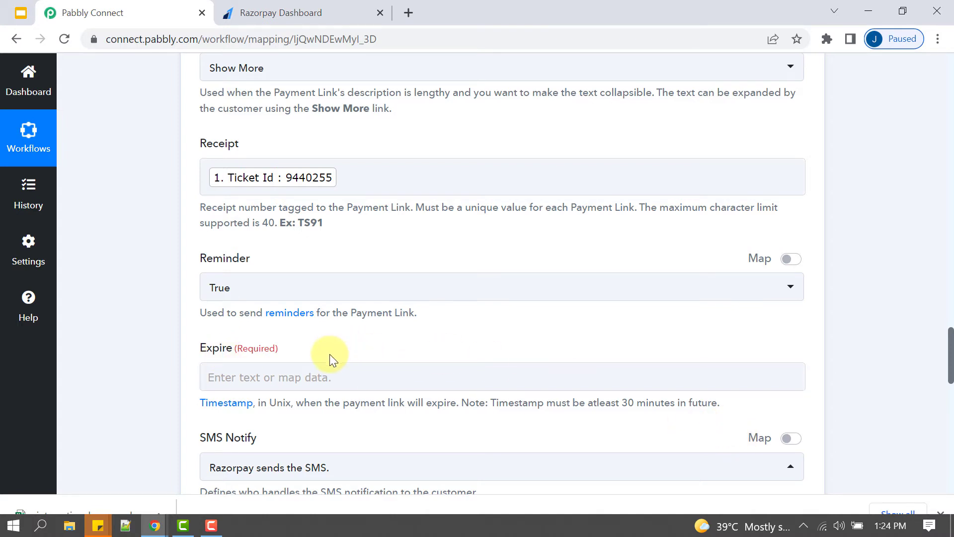
{"action": "mouse_move", "coordinate": [890, 528]}
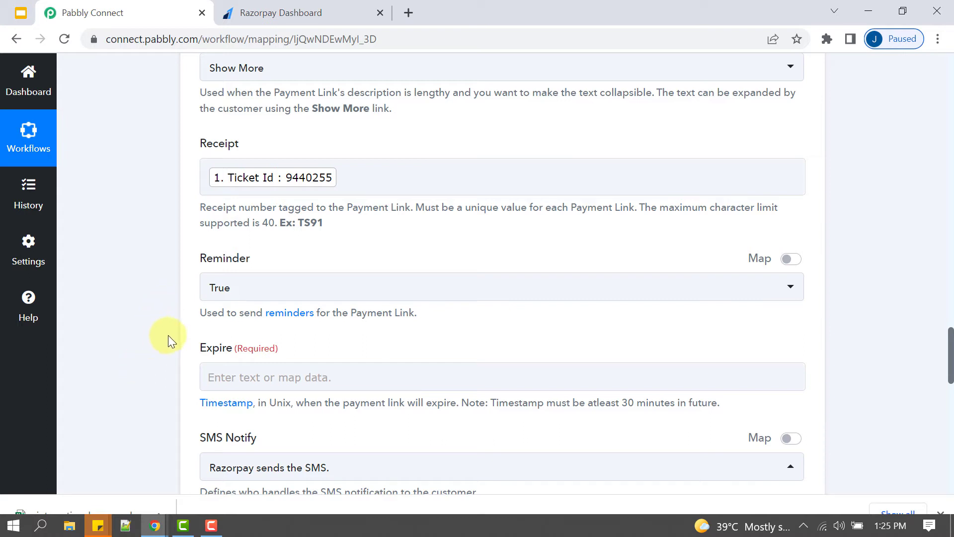
{"action": "left_click", "coordinate": [205, 378]}
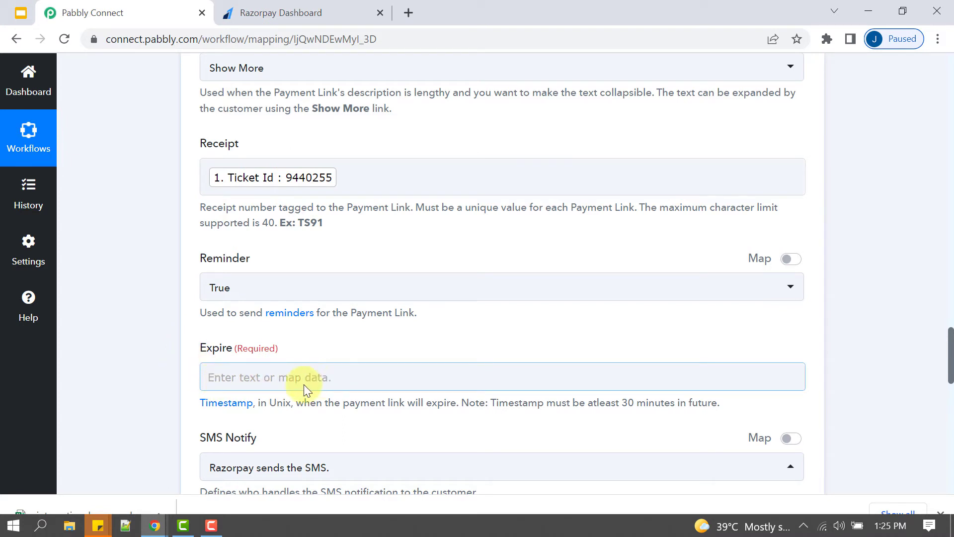
{"action": "left_click_drag", "start_coordinate": [276, 402], "coordinate": [170, 404]}
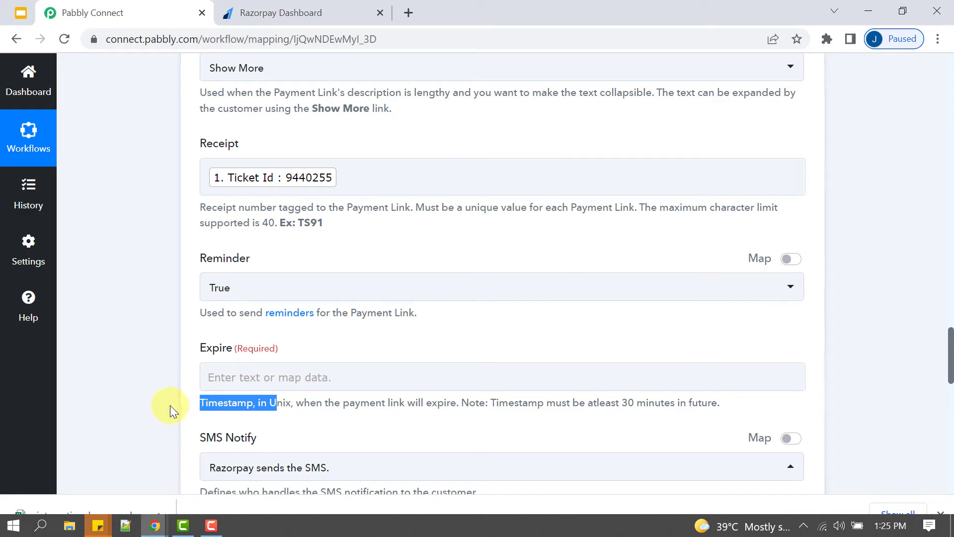
{"action": "left_click", "coordinate": [191, 409]}
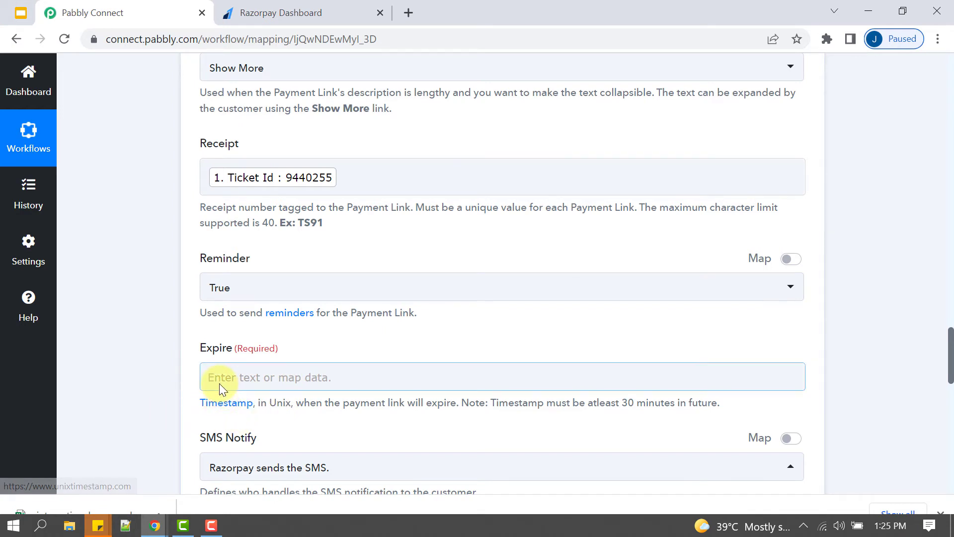
{"action": "left_click", "coordinate": [219, 383]}
{"action": "left_click", "coordinate": [181, 396]}
{"action": "right_click", "coordinate": [224, 401]}
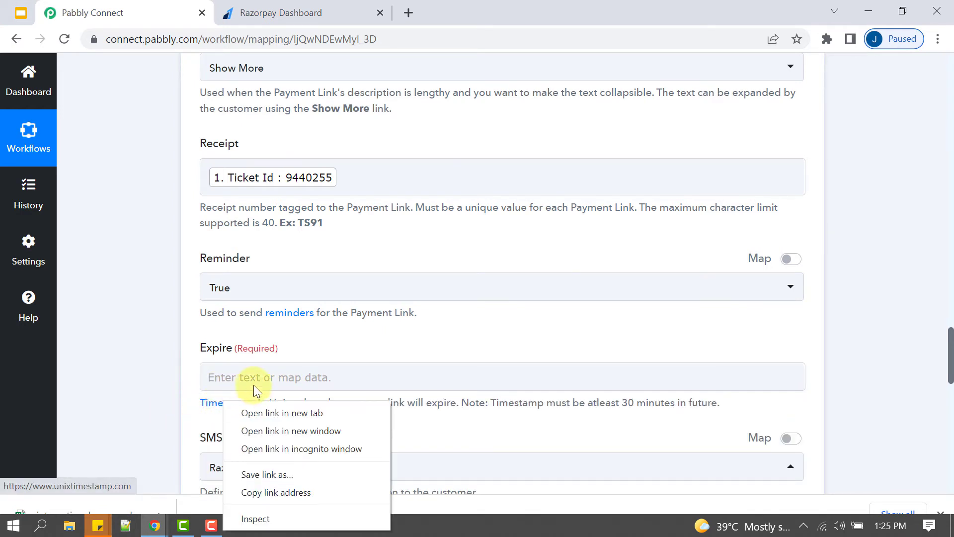
{"action": "left_click", "coordinate": [213, 410]}
{"action": "right_click", "coordinate": [214, 405]}
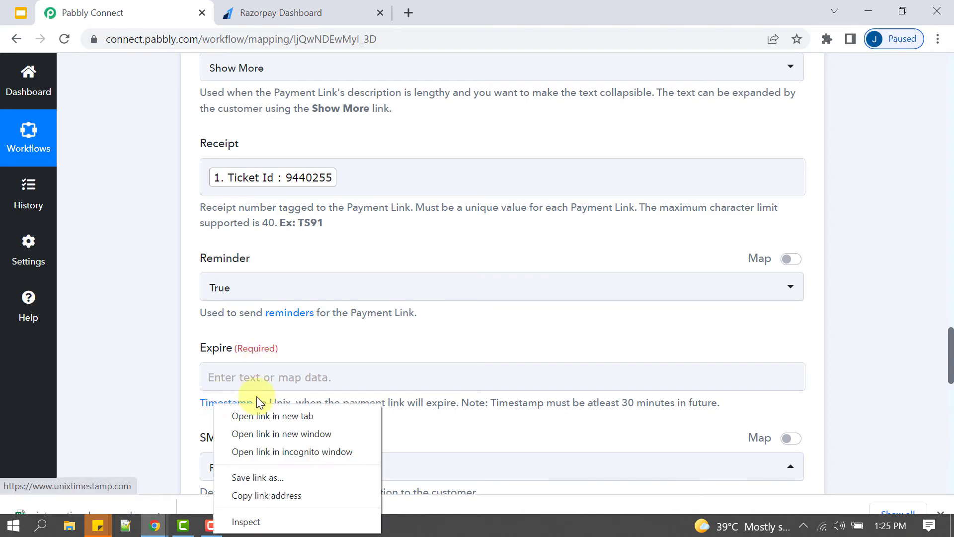
{"action": "left_click", "coordinate": [249, 416]}
- Change the Day to 26 and convert 26 June 2022 07:52:03 to a Unix timestamp
{"action": "left_click", "coordinate": [251, 12]}
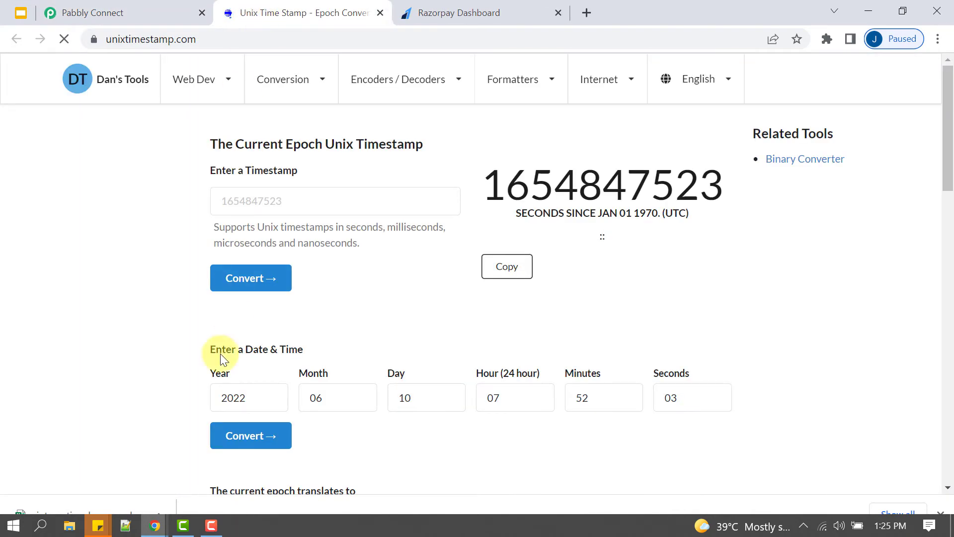
{"action": "scroll", "coordinate": [292, 249], "scroll_direction": "down", "scroll_amount": 3}
{"action": "left_click_drag", "start_coordinate": [222, 199], "coordinate": [613, 252]}
{"action": "left_click", "coordinate": [571, 254]}
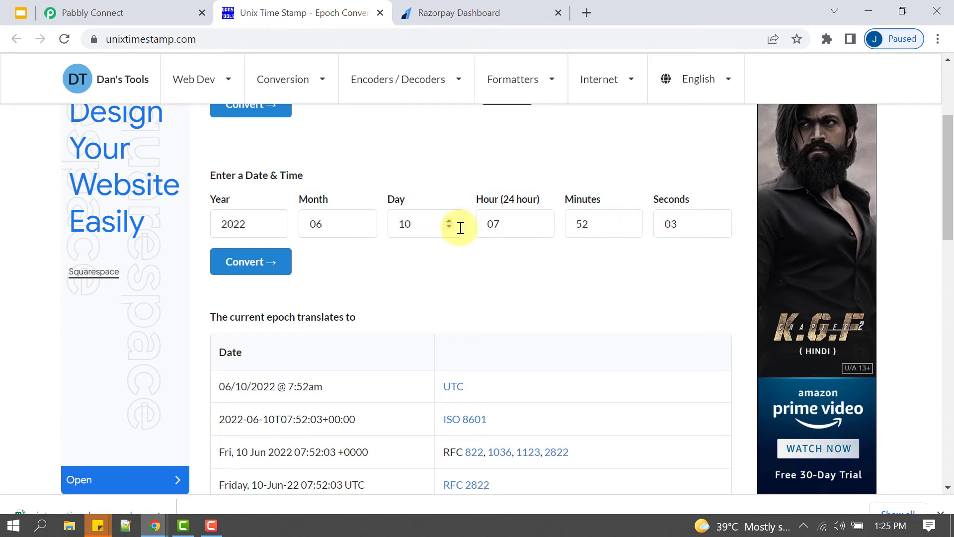
{"action": "double_click", "coordinate": [418, 225]}
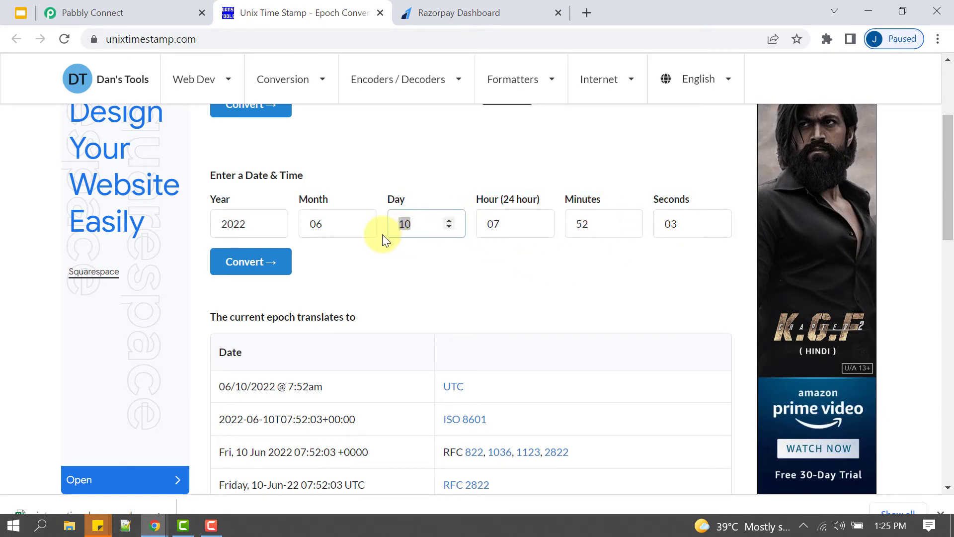
{"action": "type", "text": "26"}
{"action": "left_click", "coordinate": [401, 189]}
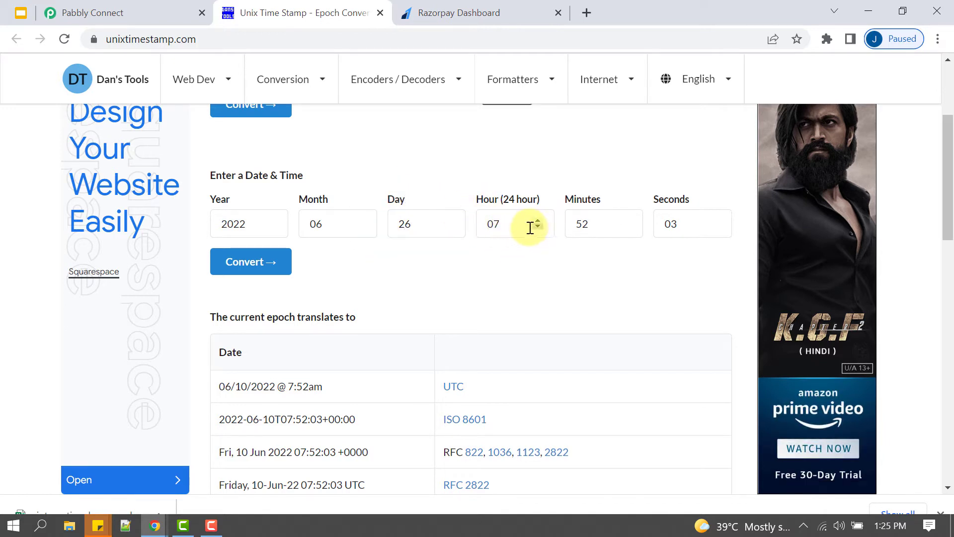
{"action": "left_click", "coordinate": [265, 268]}
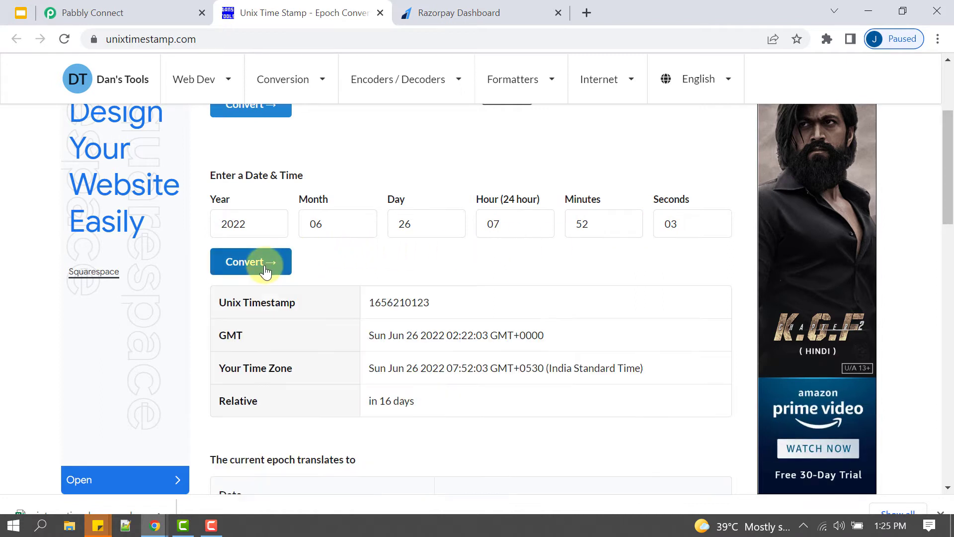
{"action": "double_click", "coordinate": [417, 302]}
{"action": "key", "text": "ctrl+c"}
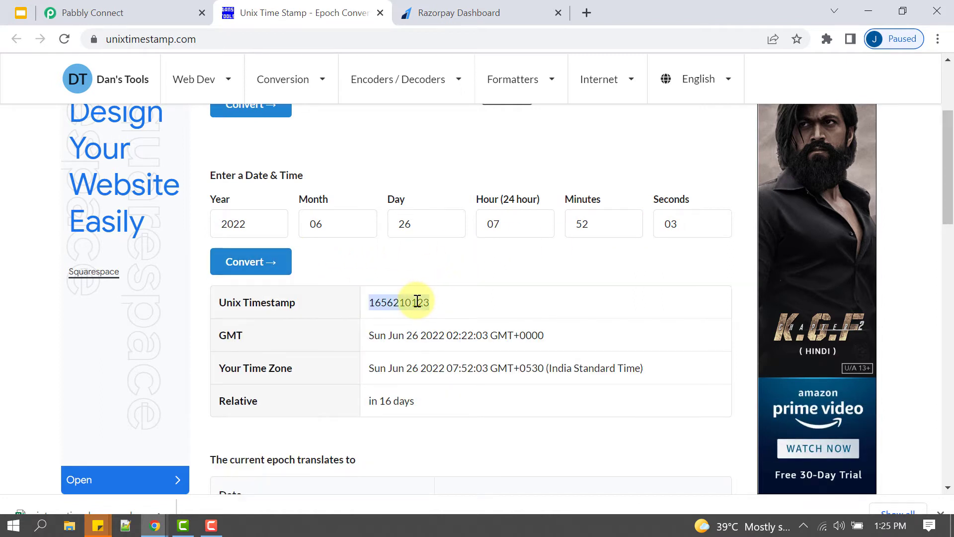
{"action": "double_click", "coordinate": [270, 304]}
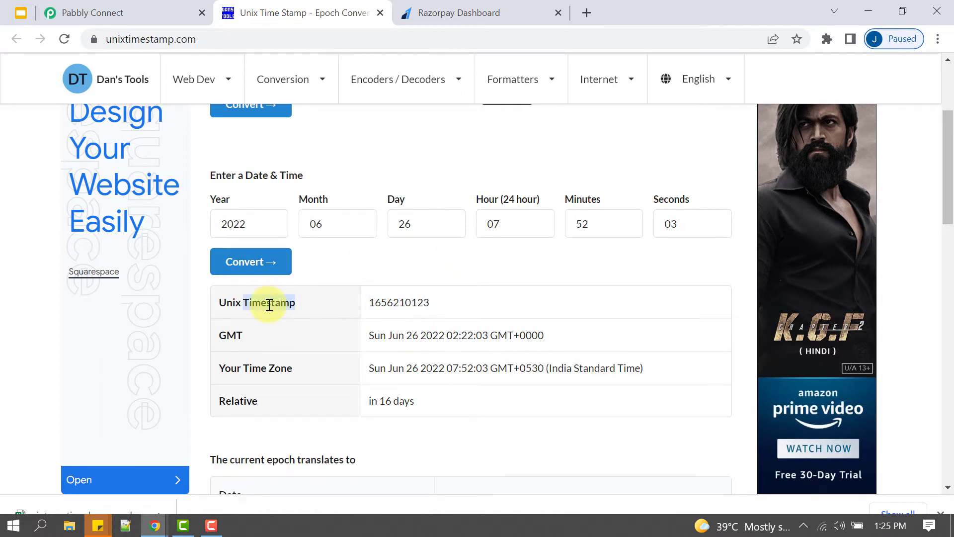
{"action": "left_click", "coordinate": [410, 331]}
{"action": "left_click_drag", "start_coordinate": [374, 336], "coordinate": [480, 347]}
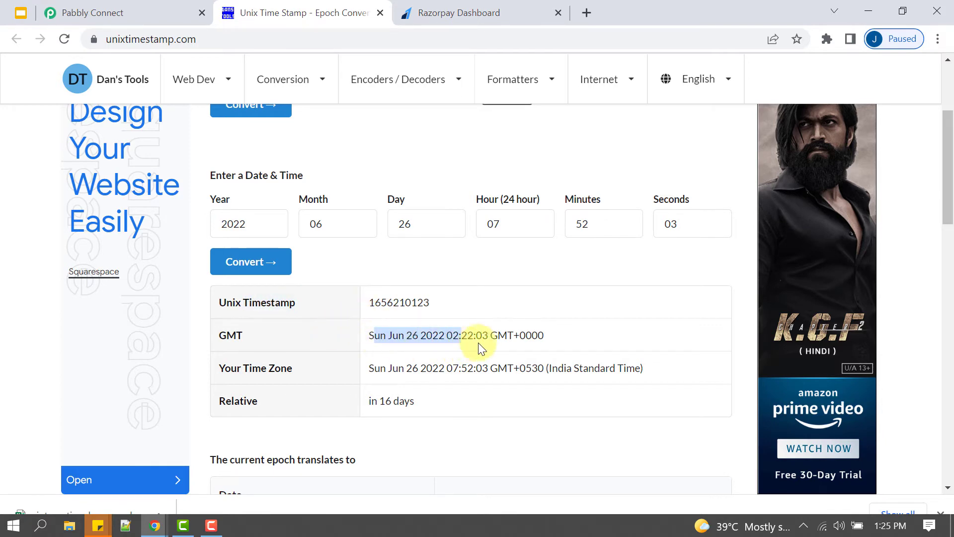
{"action": "left_click", "coordinate": [431, 306]}
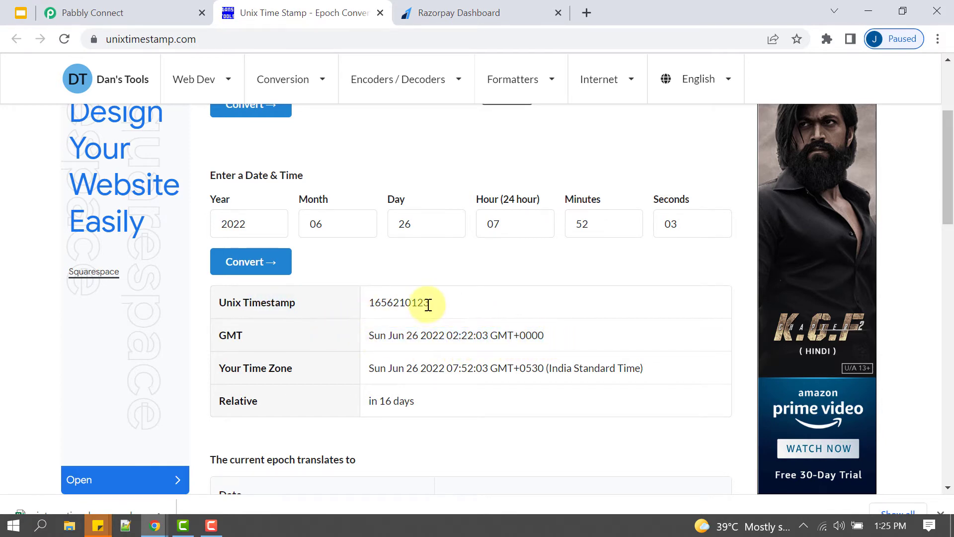
{"action": "left_click", "coordinate": [137, 9]}
{"action": "left_click", "coordinate": [224, 376]}
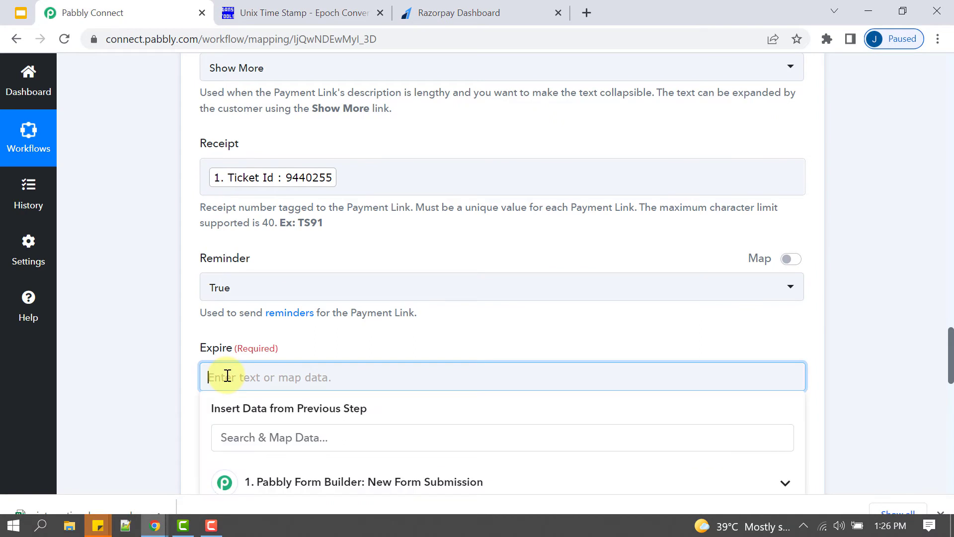
{"action": "key", "text": "ctrl+v"}
{"action": "left_click", "coordinate": [124, 376]}
{"action": "scroll", "coordinate": [200, 273], "scroll_direction": "down", "scroll_amount": 3}
- Review the SMS Notify and Callback Url options further down the payment link form
{"action": "left_click_drag", "start_coordinate": [201, 266], "coordinate": [276, 267]}
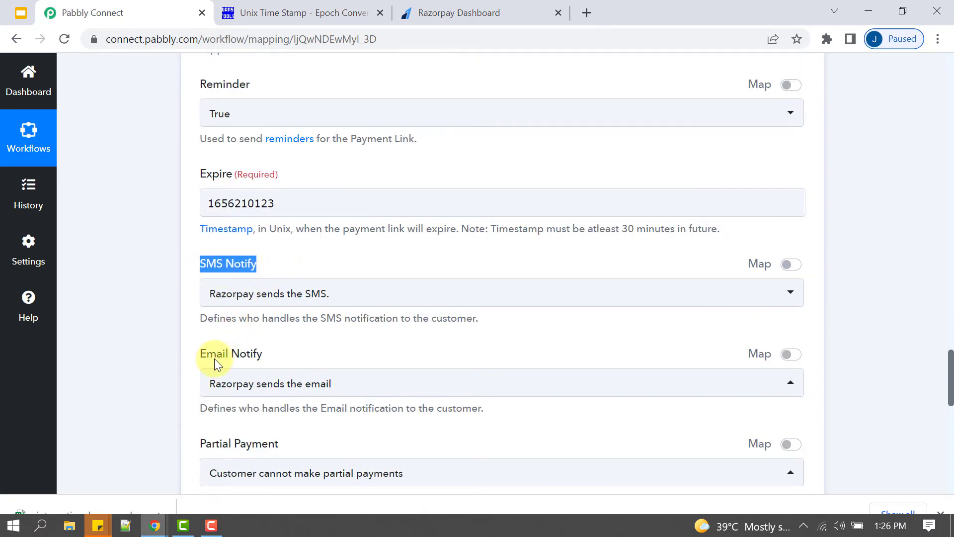
{"action": "left_click_drag", "start_coordinate": [215, 354], "coordinate": [881, 363]}
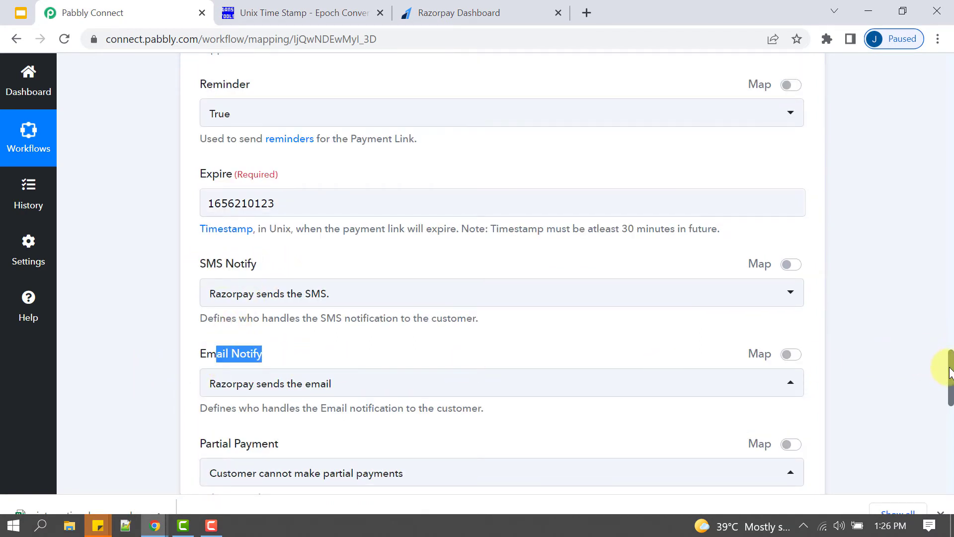
{"action": "left_click_drag", "start_coordinate": [950, 372], "coordinate": [948, 407]}
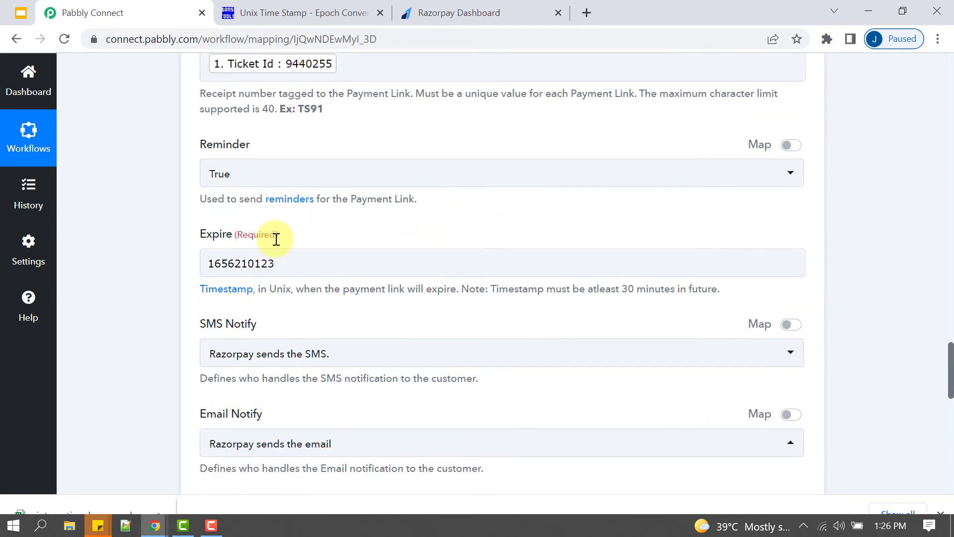
{"action": "scroll", "coordinate": [273, 249], "scroll_direction": "down", "scroll_amount": 3}
{"action": "scroll", "coordinate": [272, 283], "scroll_direction": "up", "scroll_amount": 3}
{"action": "scroll", "coordinate": [272, 333], "scroll_direction": "down", "scroll_amount": 6}
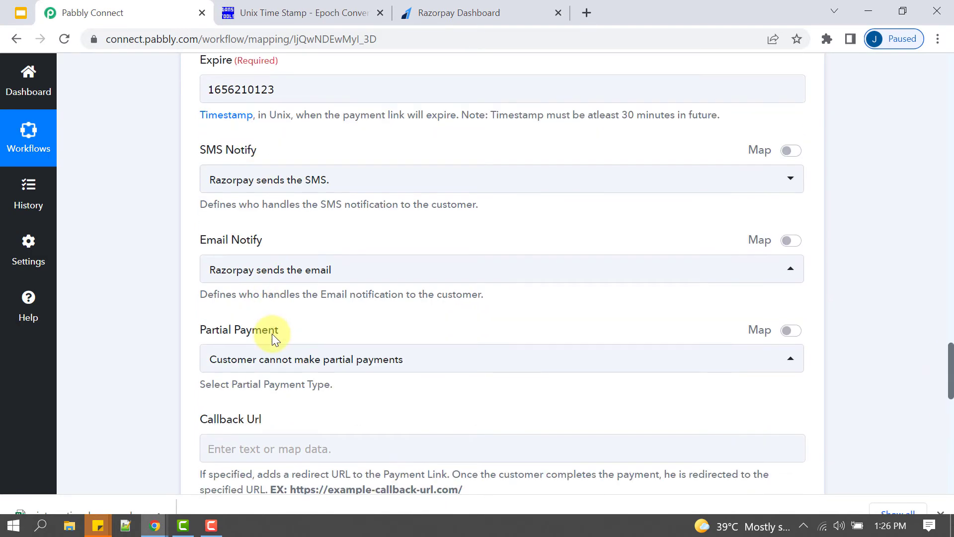
{"action": "left_click_drag", "start_coordinate": [496, 348], "coordinate": [647, 347]}
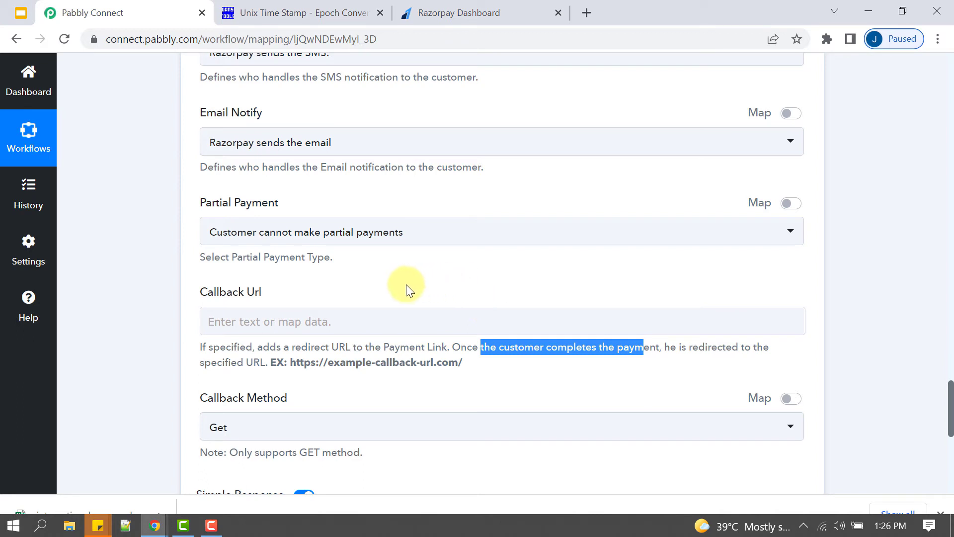
{"action": "left_click", "coordinate": [251, 321]}
{"action": "type", "text": "p"}
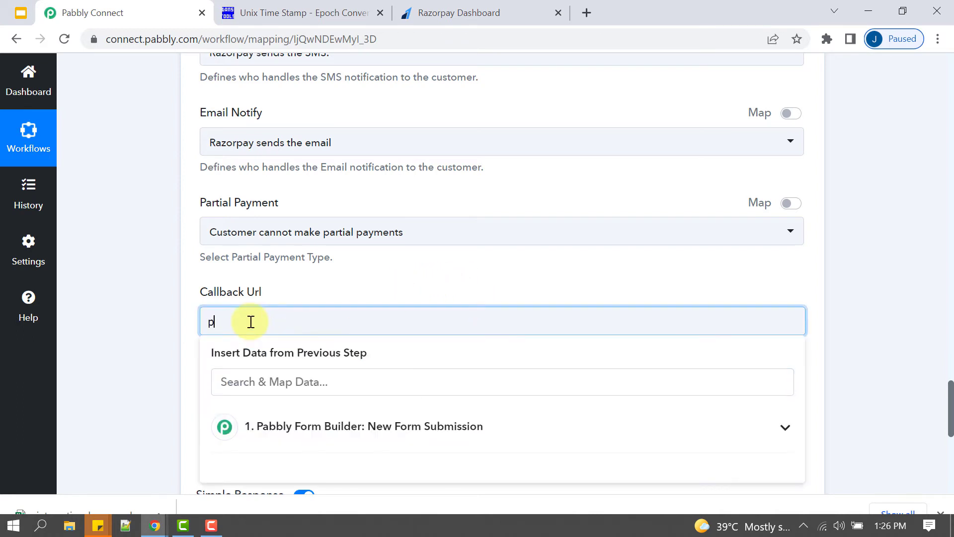
{"action": "type", "text": "abbly.com/connect"}
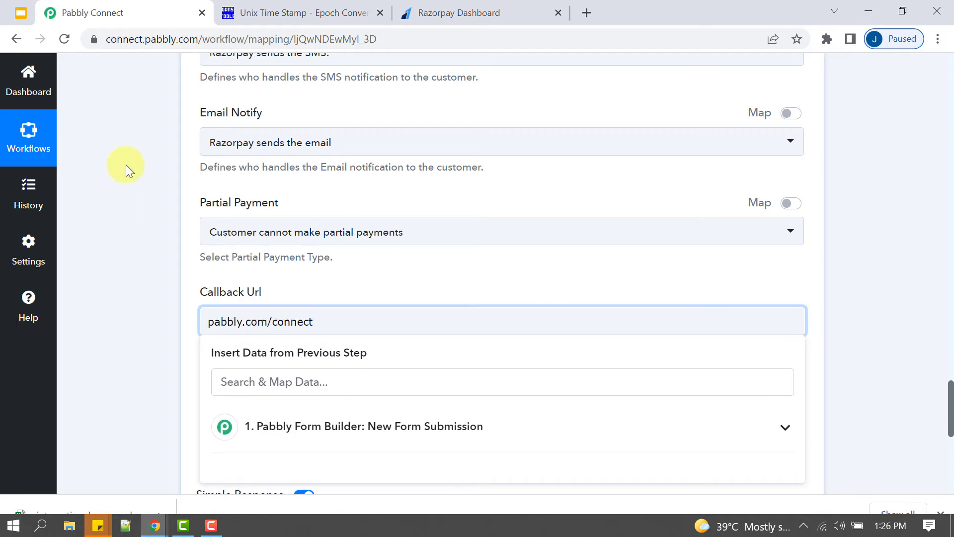
{"action": "left_click", "coordinate": [134, 345]}
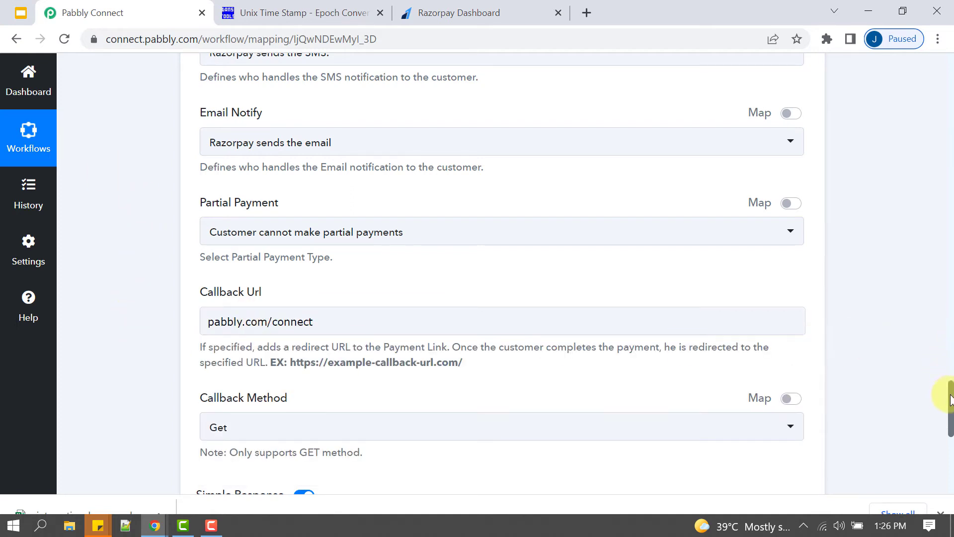
{"action": "scroll", "coordinate": [946, 398], "scroll_direction": "down", "scroll_amount": 1}
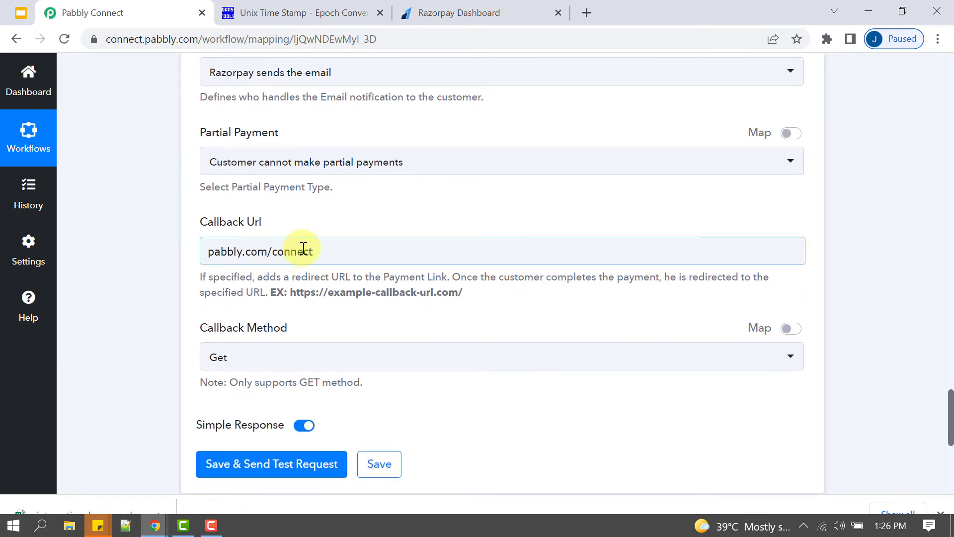
{"action": "left_click_drag", "start_coordinate": [304, 251], "coordinate": [198, 269]}
{"action": "left_click", "coordinate": [134, 298]}
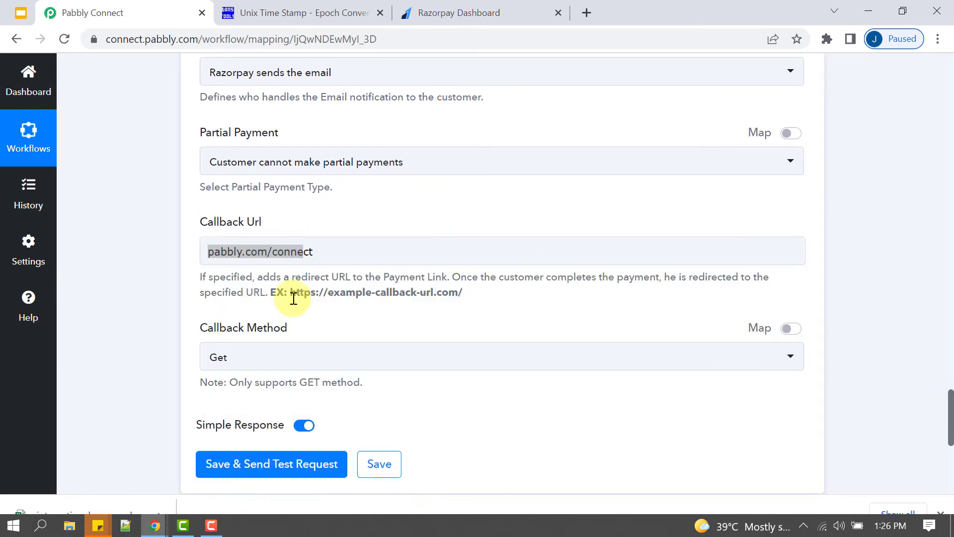
{"action": "left_click", "coordinate": [212, 253]}
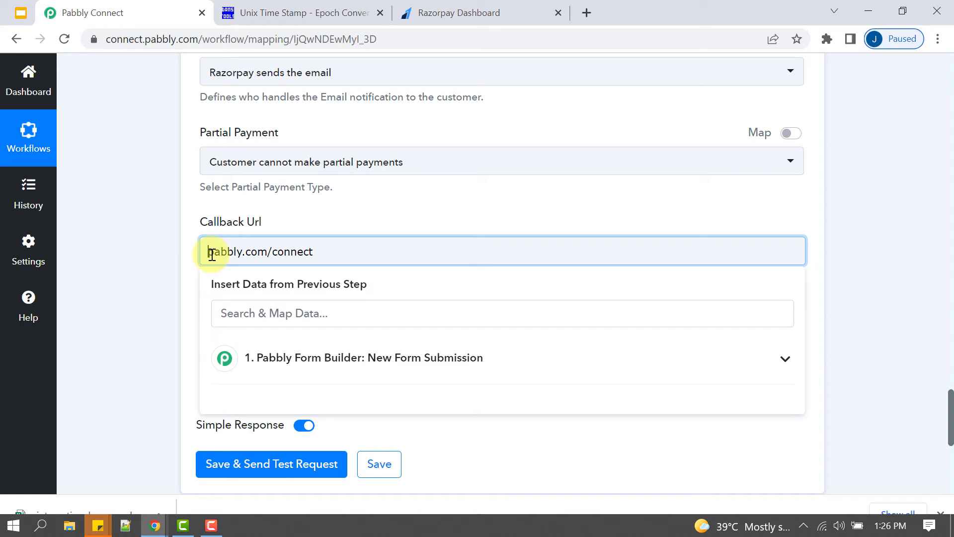
{"action": "type", "text": "https://"}
{"action": "type", "text": "www."}
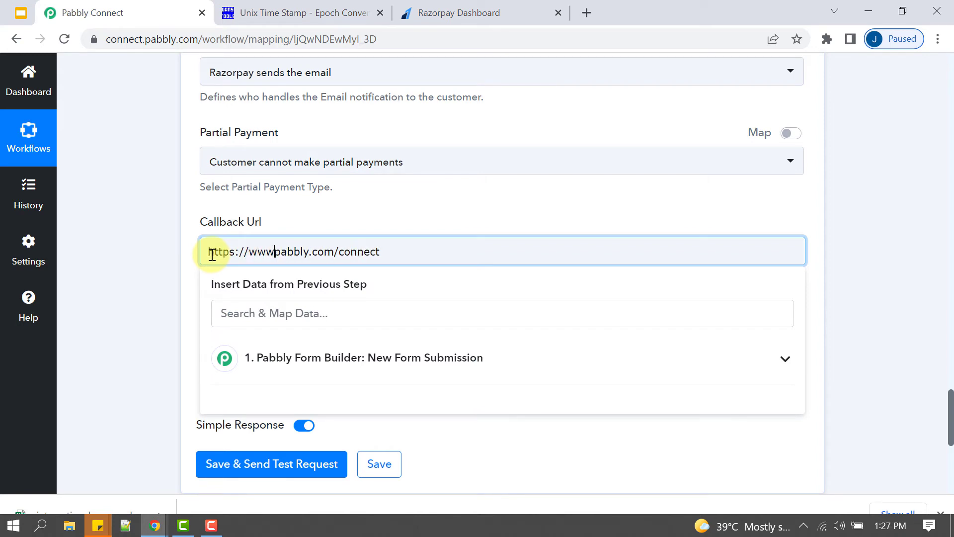
{"action": "left_click", "coordinate": [143, 320]}
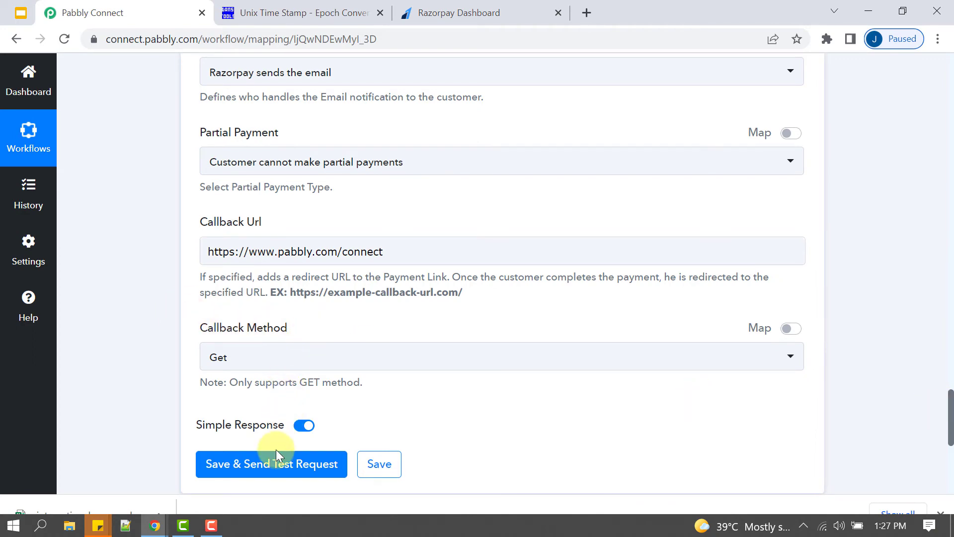
{"action": "left_click", "coordinate": [254, 467]}
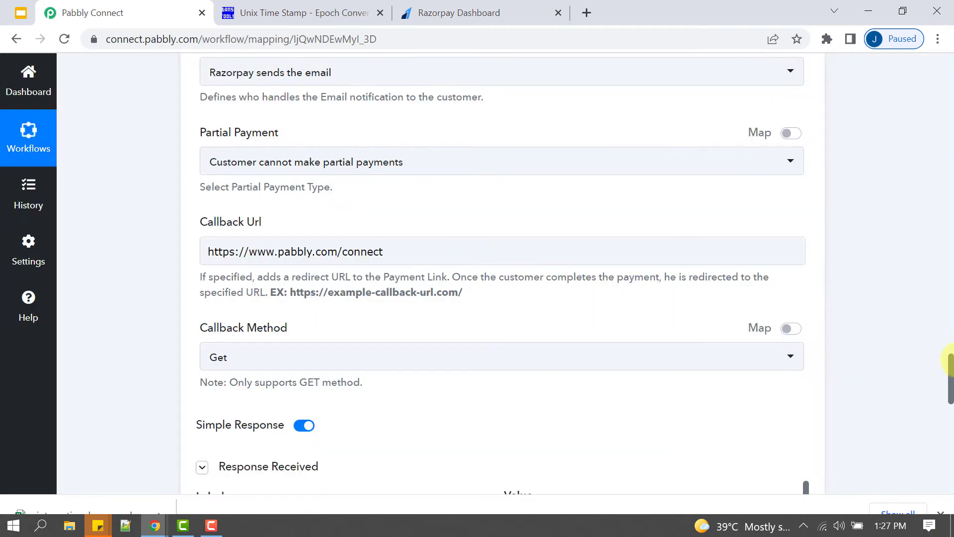
{"action": "left_click_drag", "start_coordinate": [953, 362], "coordinate": [951, 398]}
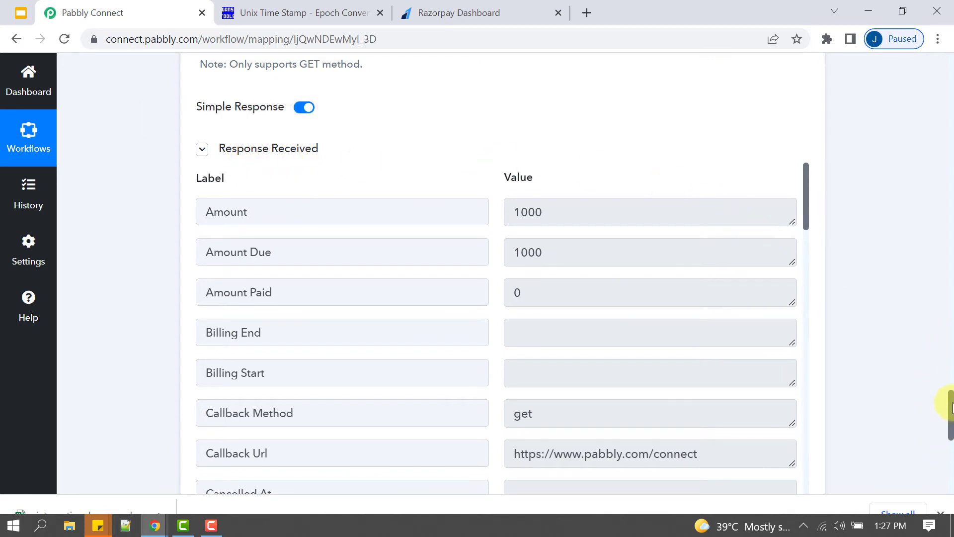
{"action": "scroll", "coordinate": [950, 409], "scroll_direction": "down", "scroll_amount": 4}
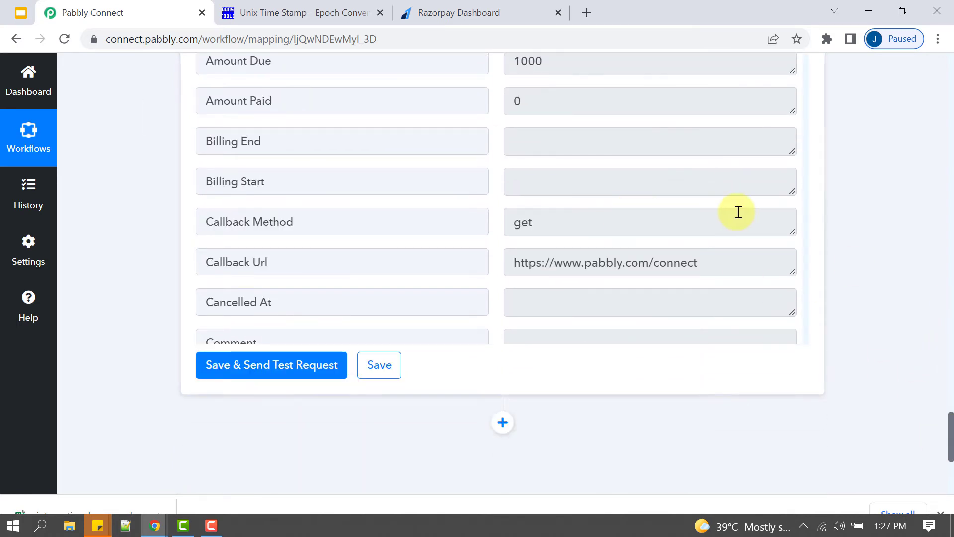
{"action": "scroll", "coordinate": [635, 202], "scroll_direction": "down", "scroll_amount": 14}
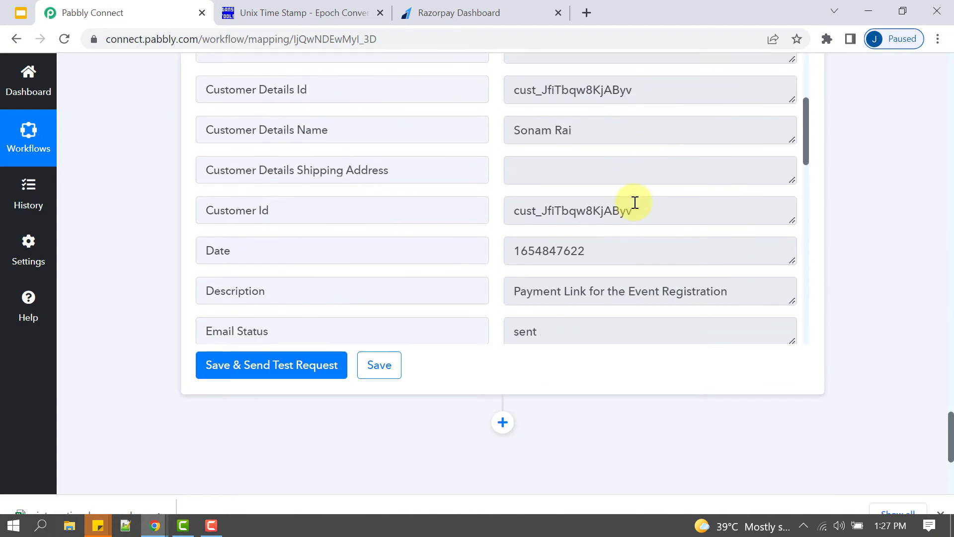
{"action": "scroll", "coordinate": [635, 202], "scroll_direction": "up", "scroll_amount": 4}
{"action": "scroll", "coordinate": [586, 203], "scroll_direction": "down", "scroll_amount": 10}
{"action": "scroll", "coordinate": [547, 213], "scroll_direction": "up", "scroll_amount": 3}
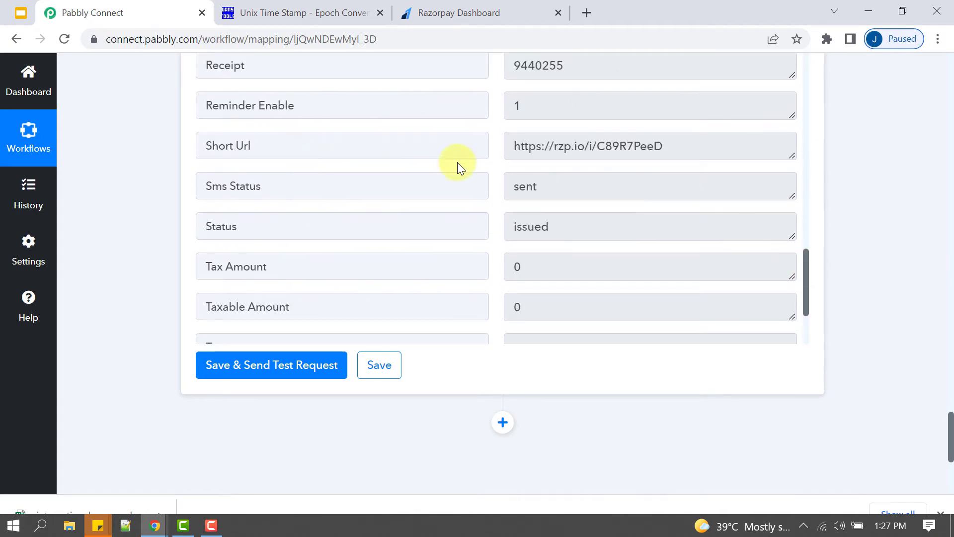
{"action": "left_click", "coordinate": [273, 143]}
{"action": "left_click", "coordinate": [618, 151]}
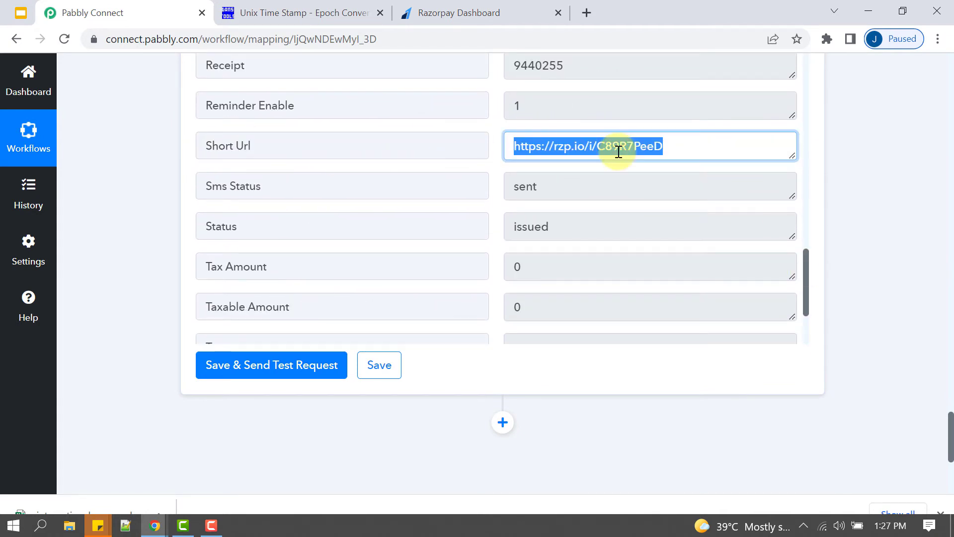
- Open the short payment link in a new tab and review its INR 10.00 request details
{"action": "key", "text": "ctrl+c"}
{"action": "key", "text": "ctrl+t"}
{"action": "key", "text": "ctrl+v"}
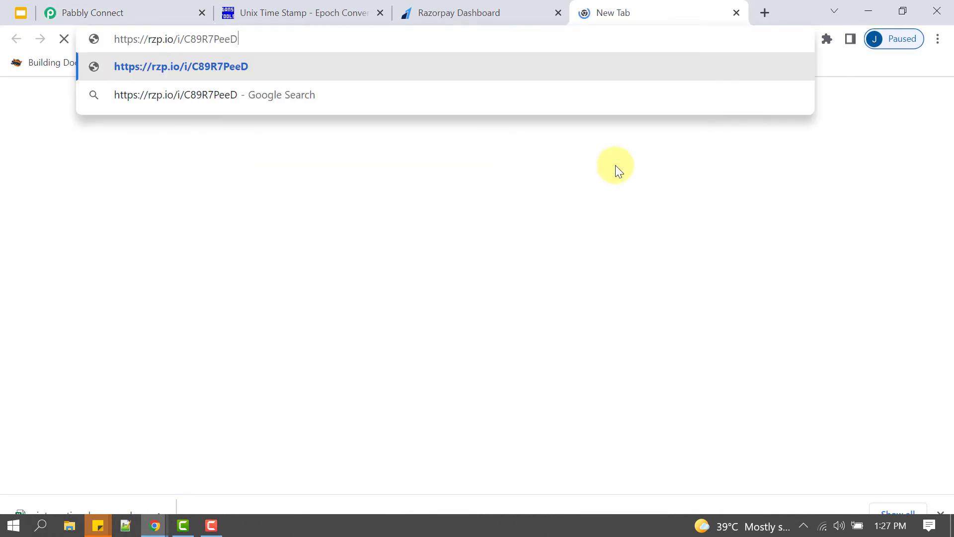
{"action": "key", "text": "Return"}
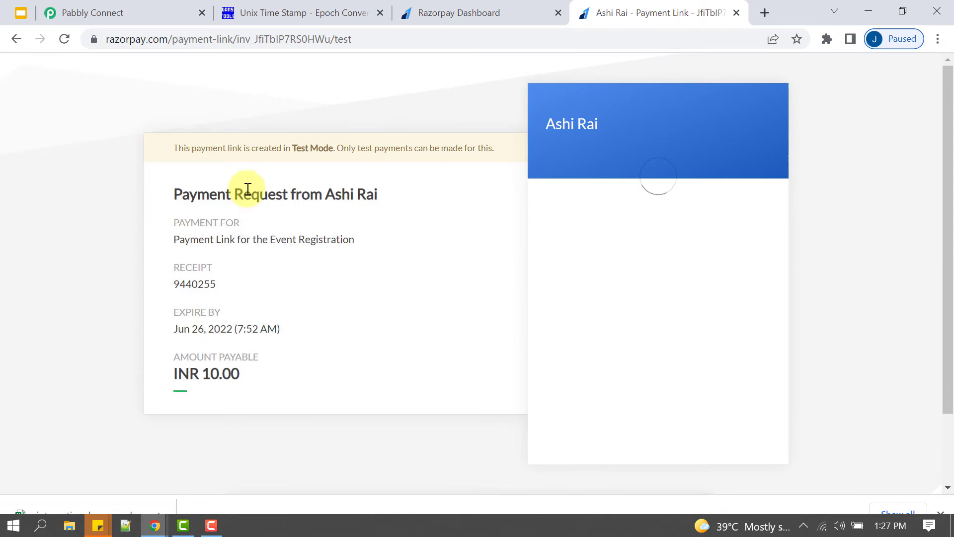
{"action": "left_click_drag", "start_coordinate": [234, 194], "coordinate": [364, 258]}
{"action": "left_click", "coordinate": [459, 13]}
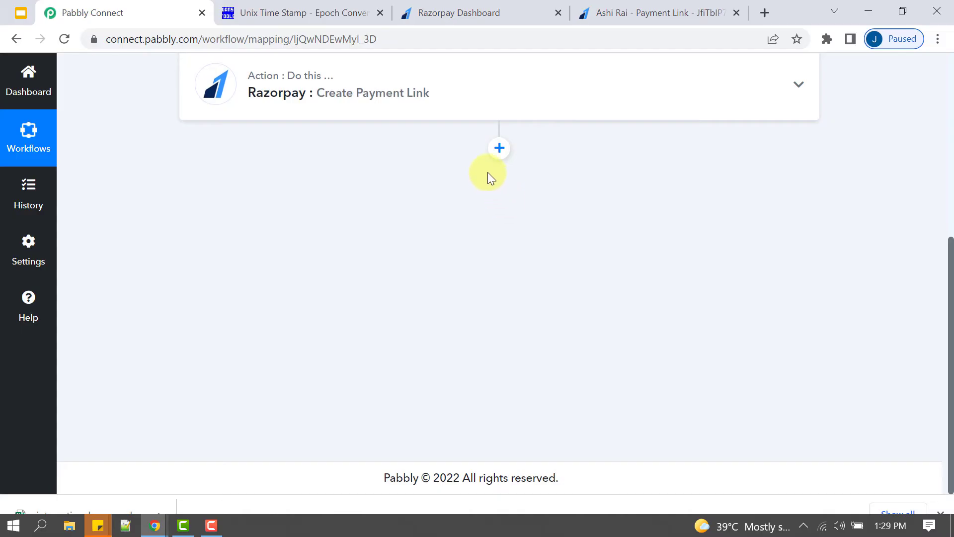
- Add a WhatsApp Cloud API action (searched 'whatsa') with the Send Template Message event, then start connecting
{"action": "left_click", "coordinate": [501, 147]}
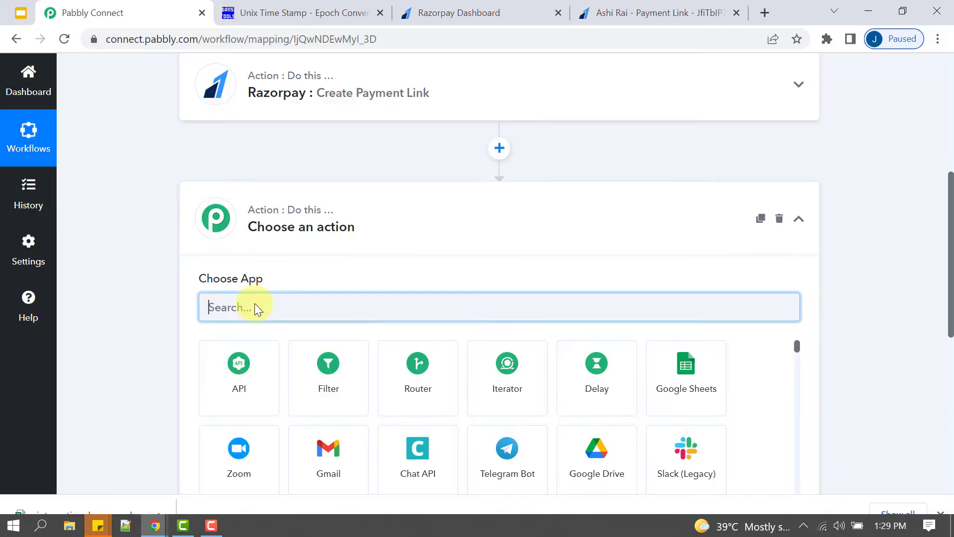
{"action": "type", "text": "whatsa"}
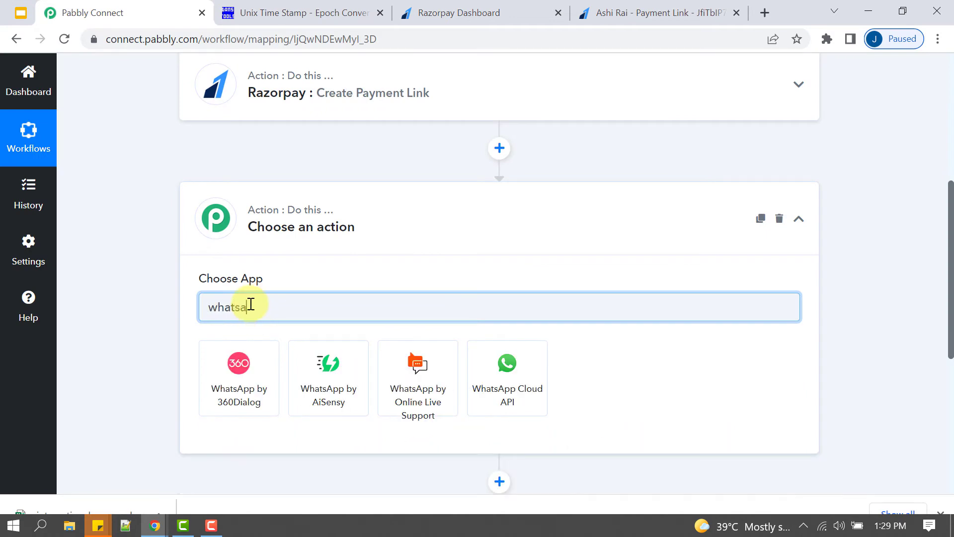
{"action": "left_click", "coordinate": [503, 400]}
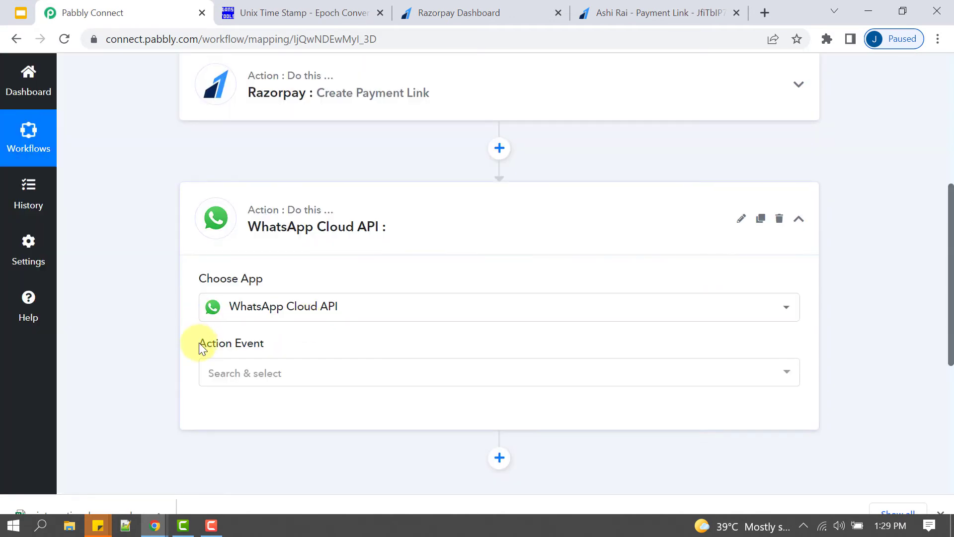
{"action": "left_click", "coordinate": [222, 373]}
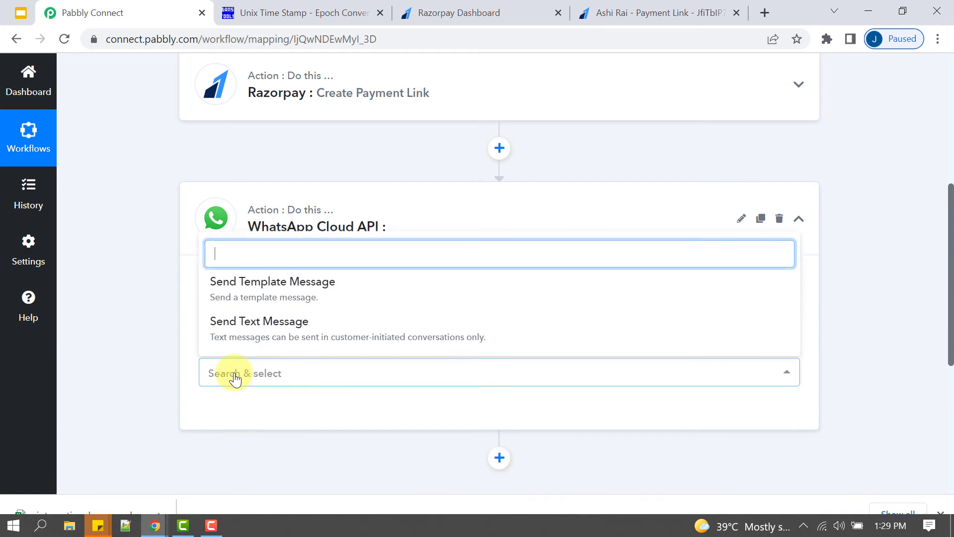
{"action": "left_click", "coordinate": [249, 297]}
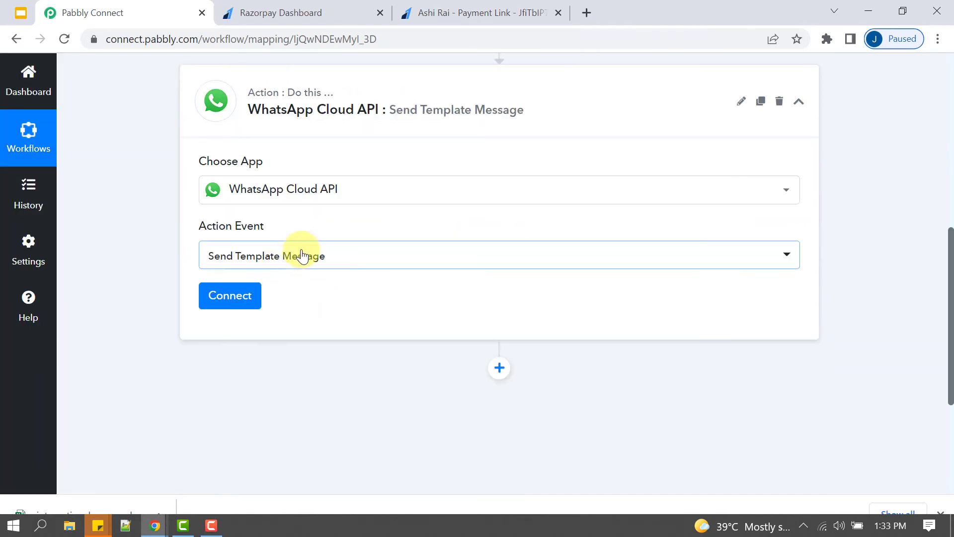
{"action": "left_click", "coordinate": [324, 237]}
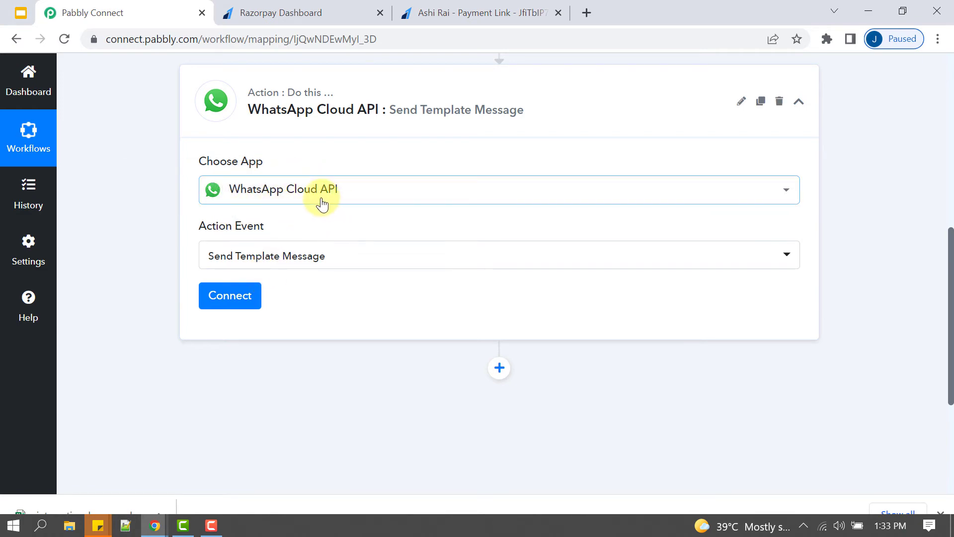
{"action": "left_click", "coordinate": [225, 294]}
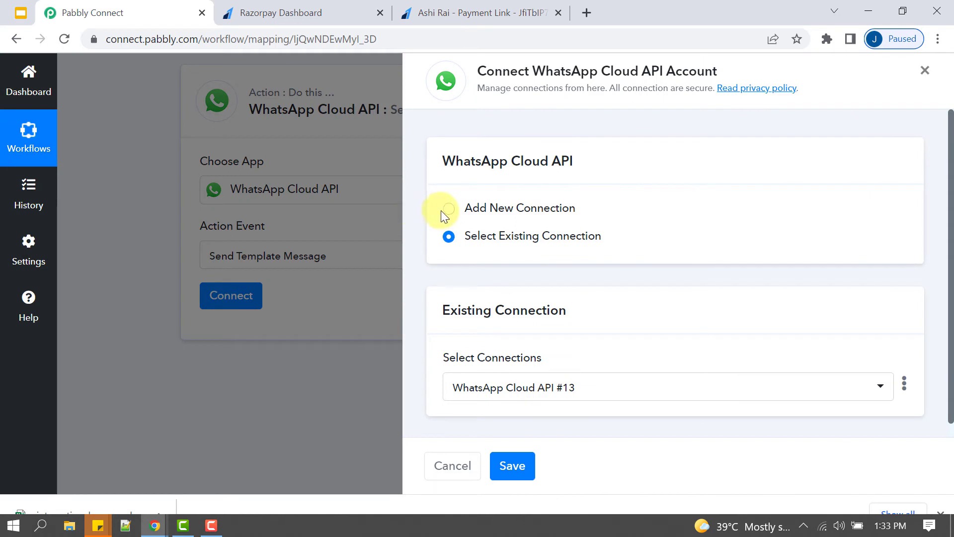
- Choose Add New Connection and review the empty Token, Phone Number ID and Business Account ID fields
{"action": "left_click", "coordinate": [443, 212]}
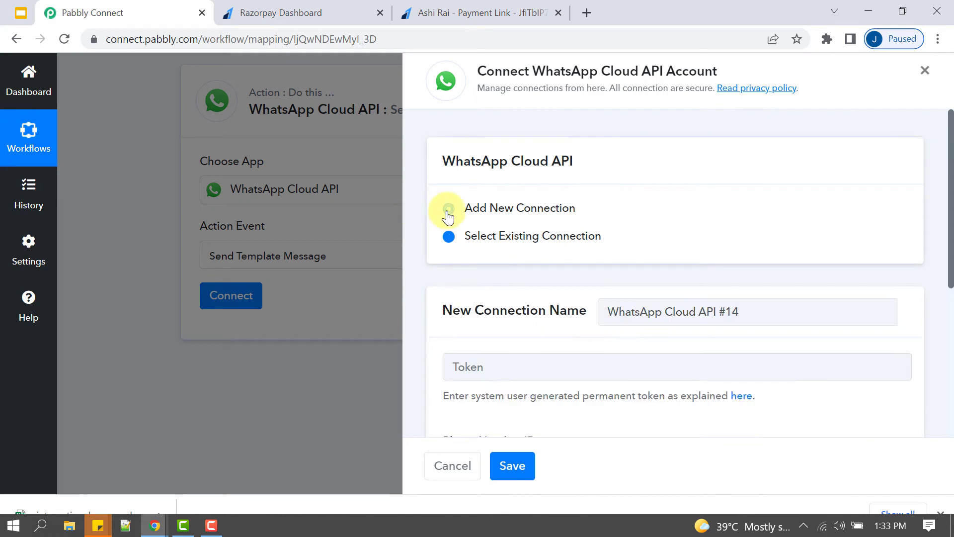
{"action": "scroll", "coordinate": [563, 230], "scroll_direction": "down", "scroll_amount": 3}
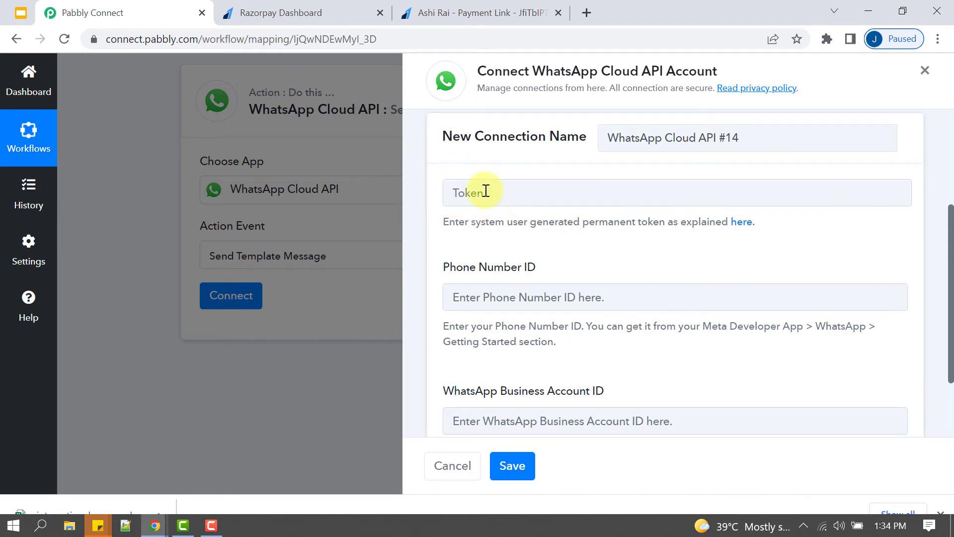
{"action": "left_click_drag", "start_coordinate": [469, 255], "coordinate": [573, 260]}
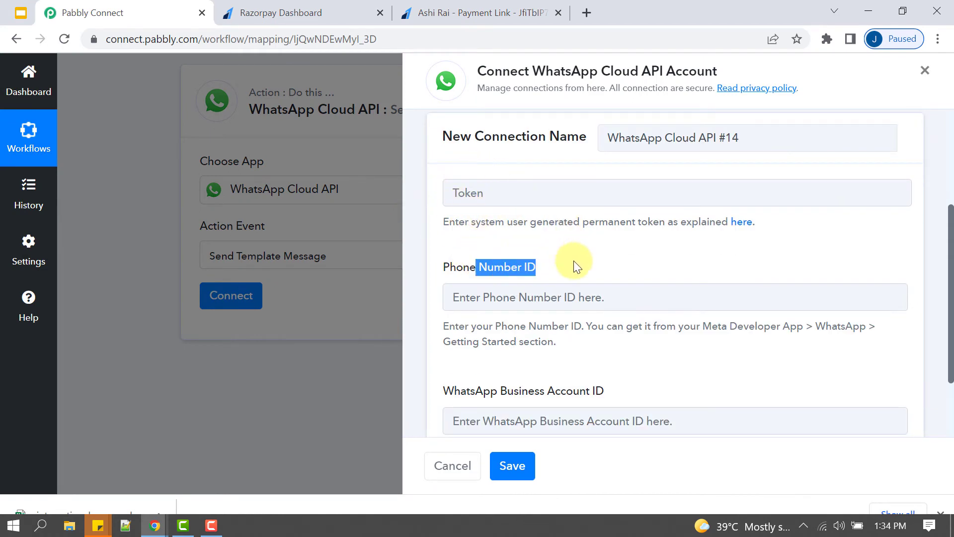
{"action": "left_click_drag", "start_coordinate": [490, 391], "coordinate": [577, 384]}
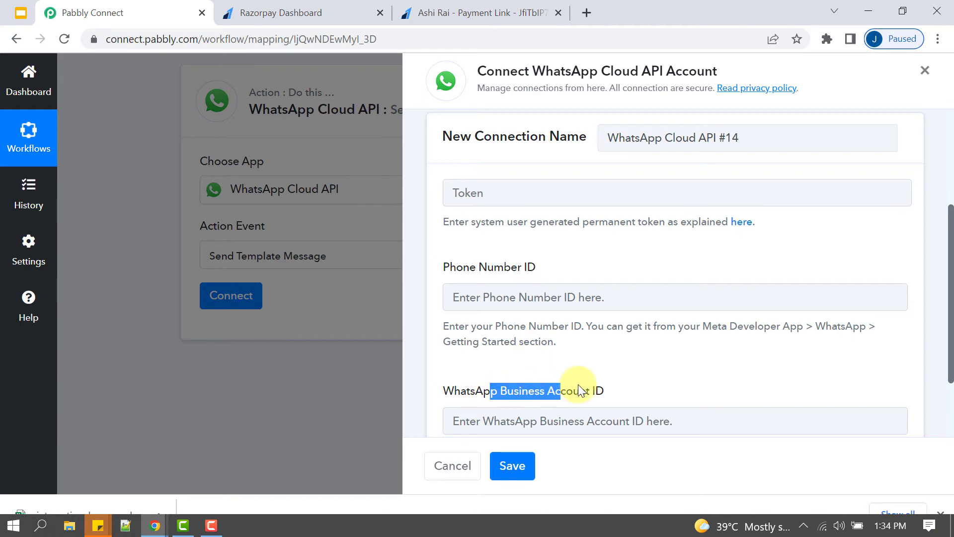
{"action": "left_click", "coordinate": [613, 387]}
{"action": "left_click_drag", "start_coordinate": [724, 68], "coordinate": [528, 70]}
{"action": "left_click", "coordinate": [491, 164]}
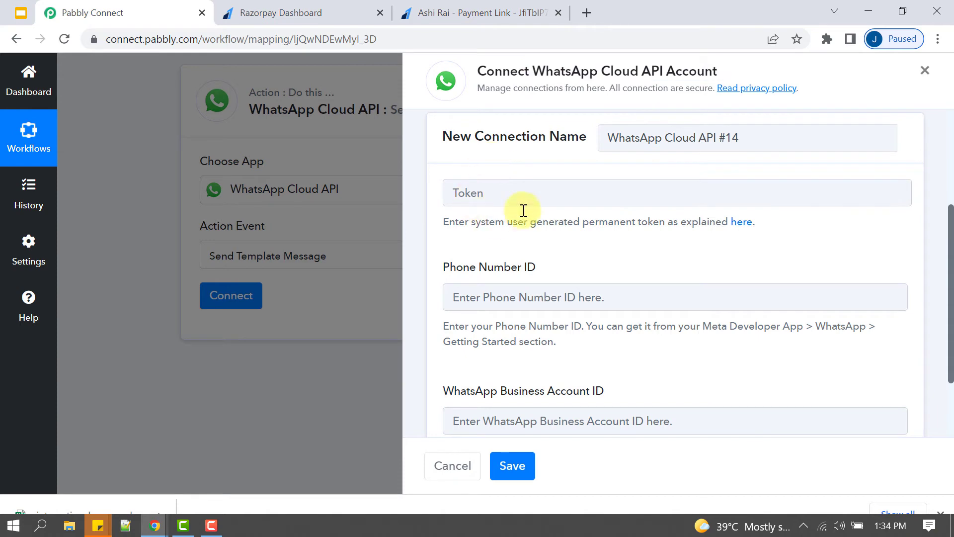
- Go to developers.facebook.com, correcting the mistyped address
{"action": "left_click", "coordinate": [121, 41]}
{"action": "type", "text": "de"}
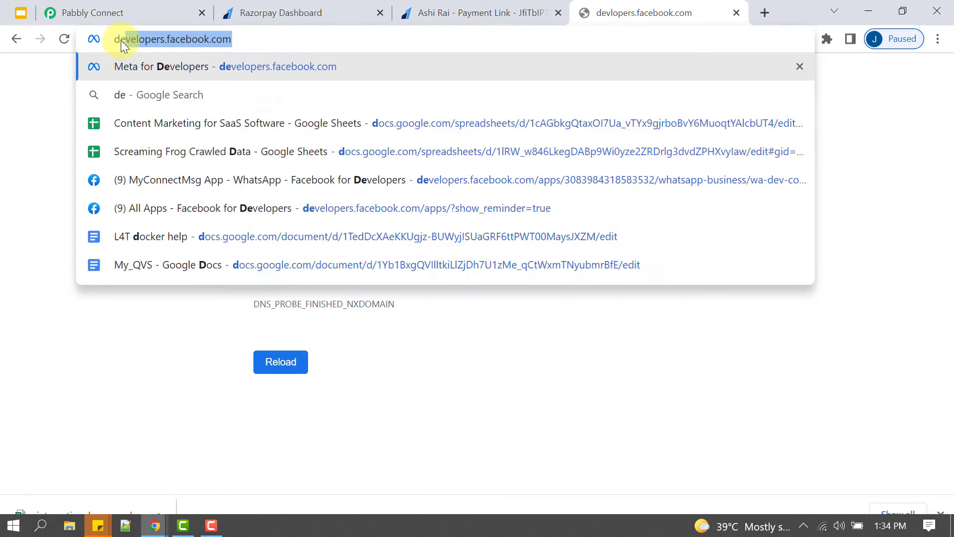
{"action": "type", "text": "velopers"}
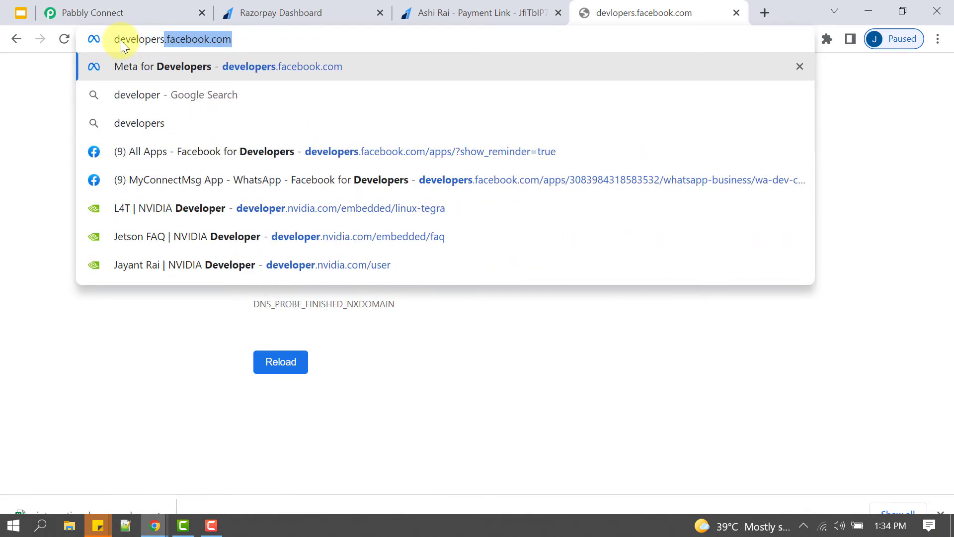
{"action": "type", "text": ".faceb"}
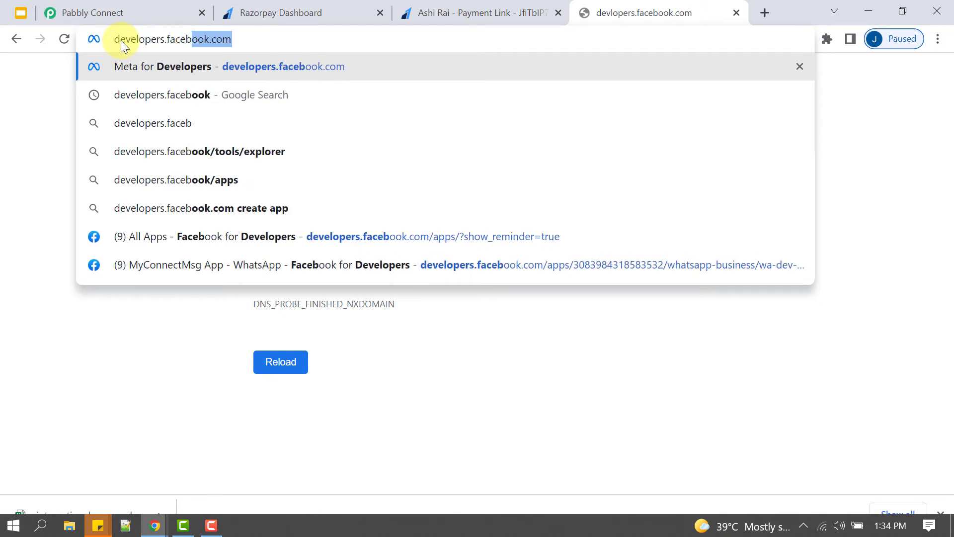
{"action": "type", "text": "oook.com"}
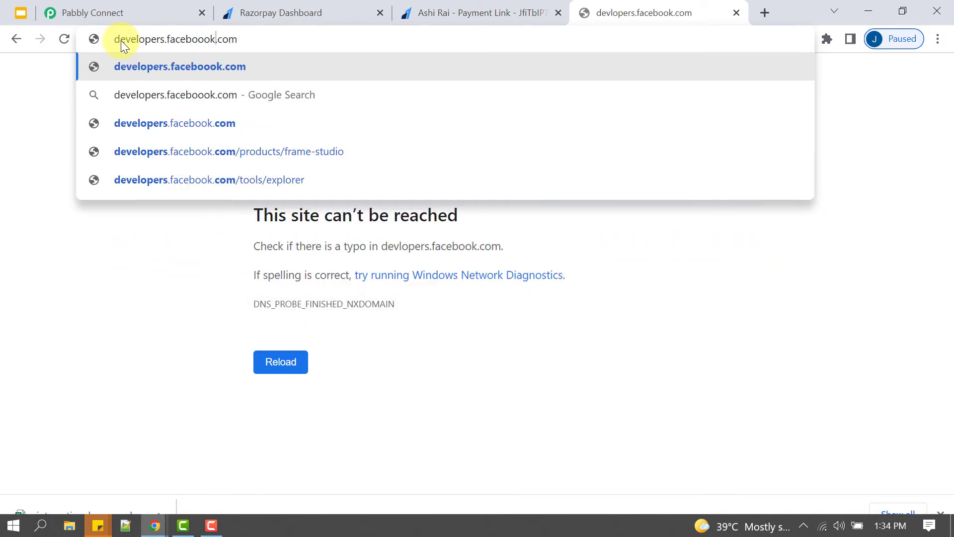
{"action": "key", "text": "BackSpace"}
{"action": "key", "text": "Return"}
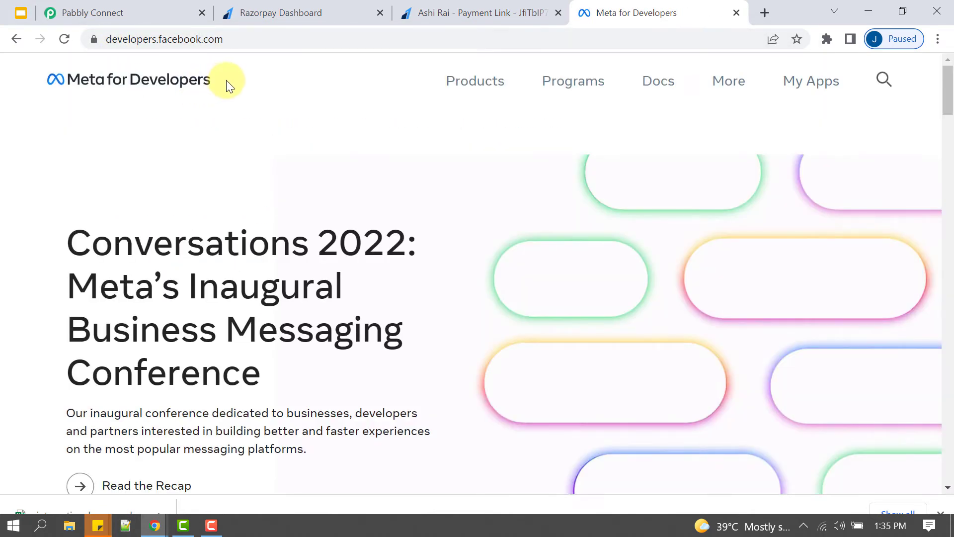
{"action": "left_click_drag", "start_coordinate": [225, 79], "coordinate": [42, 91]}
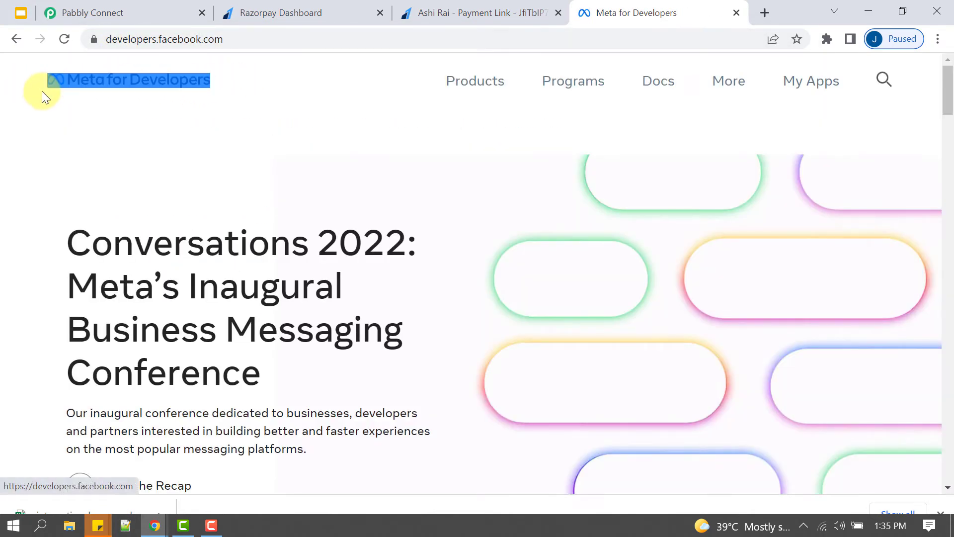
{"action": "left_click", "coordinate": [109, 139]}
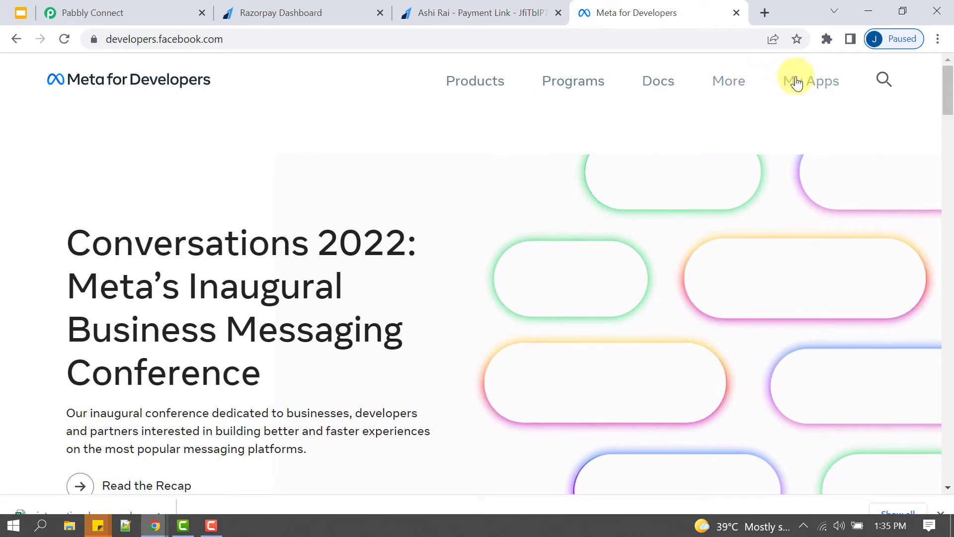
- Open the MyConnectMsg App dashboard from My Apps
{"action": "left_click", "coordinate": [820, 89]}
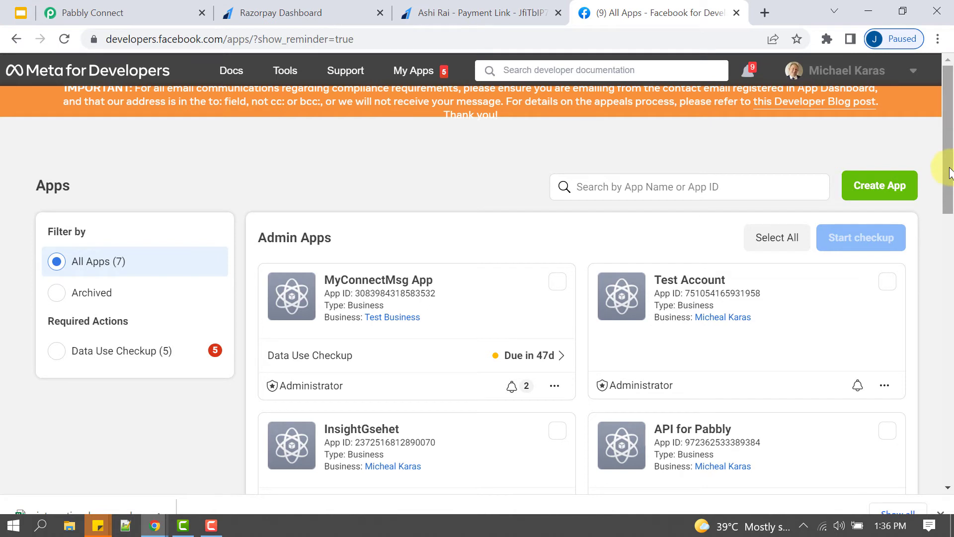
{"action": "left_click_drag", "start_coordinate": [949, 174], "coordinate": [949, 199]}
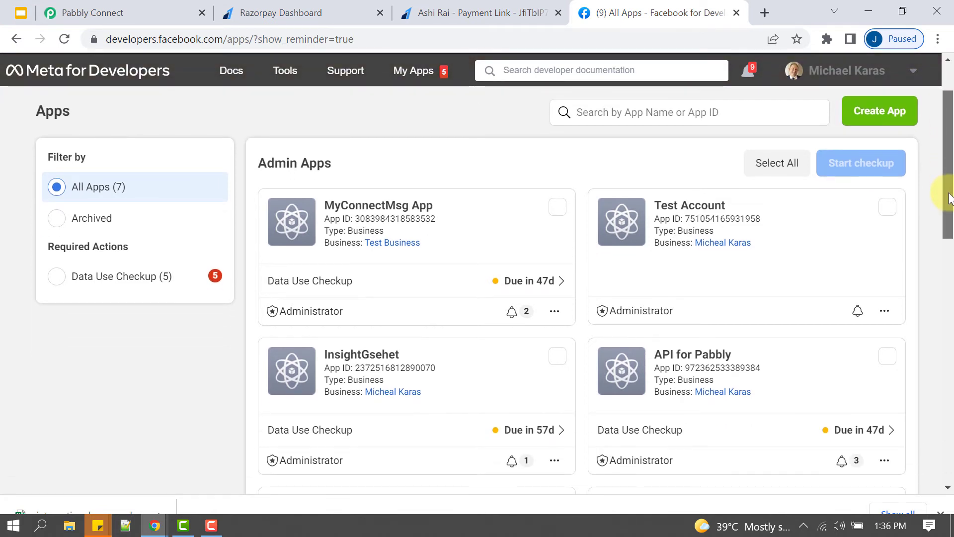
{"action": "left_click_drag", "start_coordinate": [286, 163], "coordinate": [341, 162]}
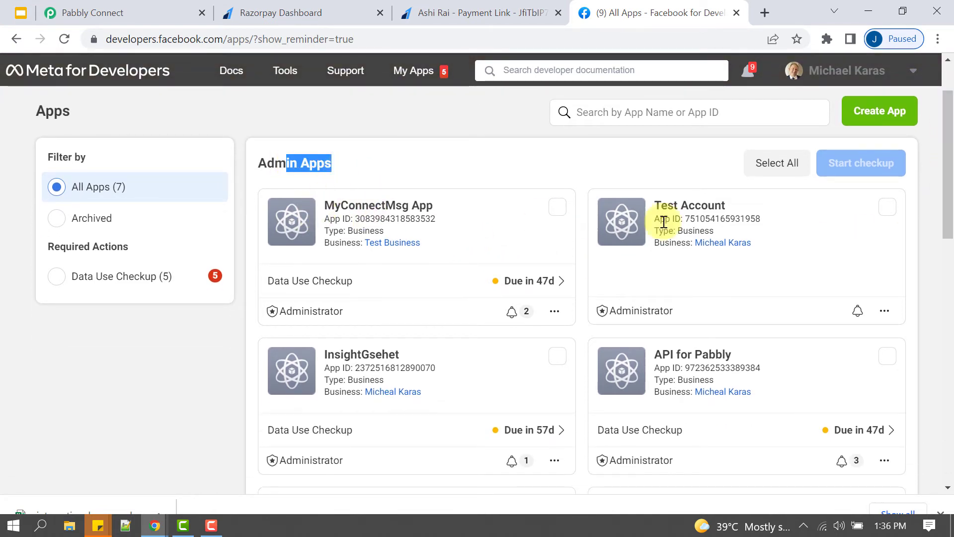
{"action": "scroll", "coordinate": [937, 233], "scroll_direction": "down", "scroll_amount": 5}
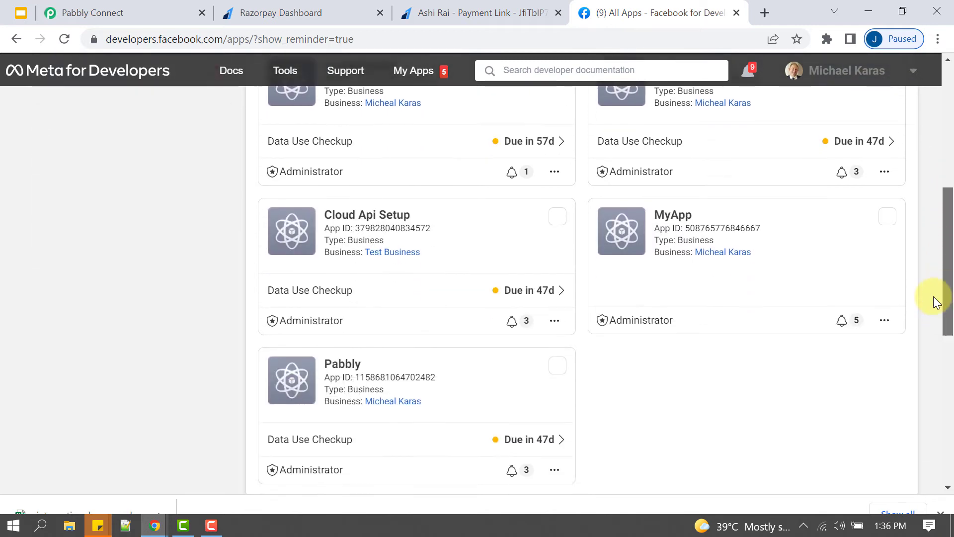
{"action": "scroll", "coordinate": [937, 303], "scroll_direction": "up", "scroll_amount": 6}
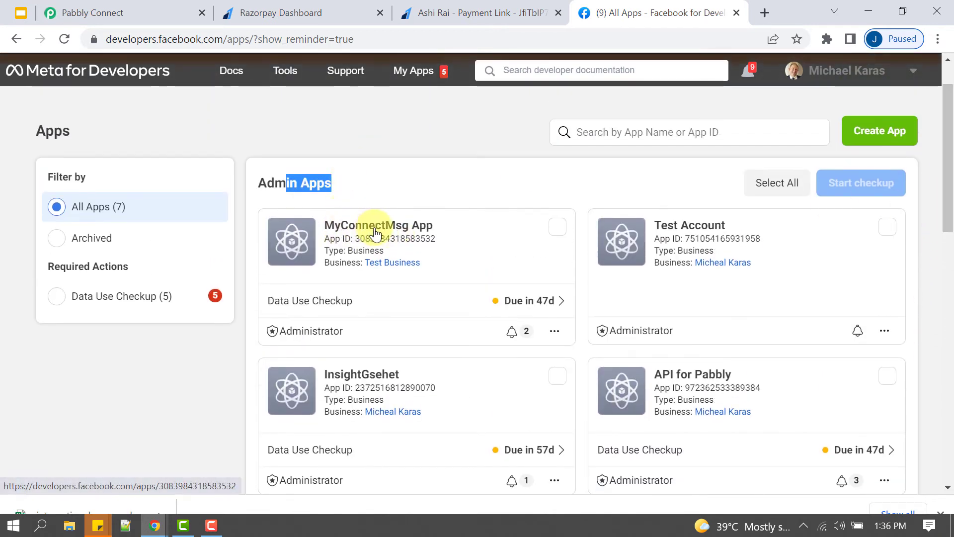
{"action": "left_click", "coordinate": [399, 225]}
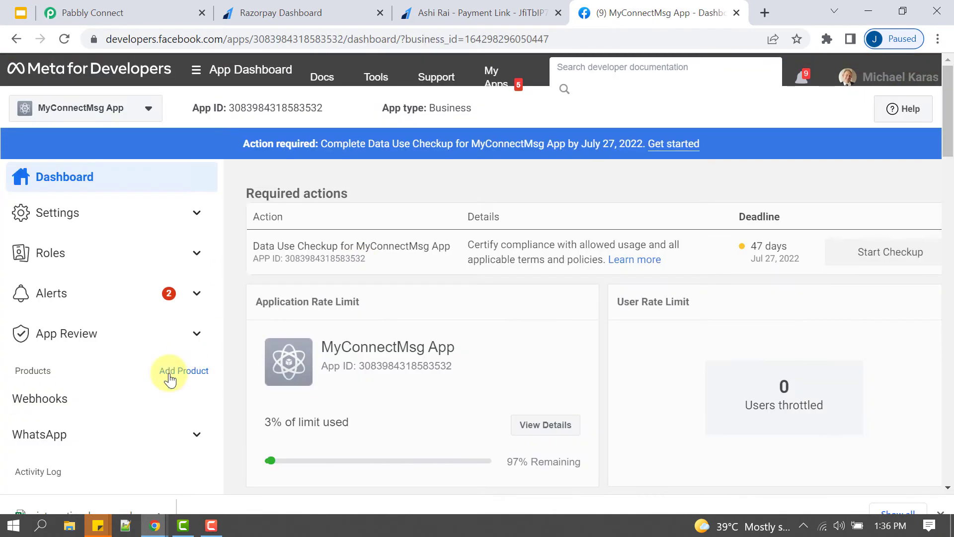
- Open WhatsApp > Getting Started and copy the temporary access token for Pabbly
{"action": "left_click", "coordinate": [41, 434]}
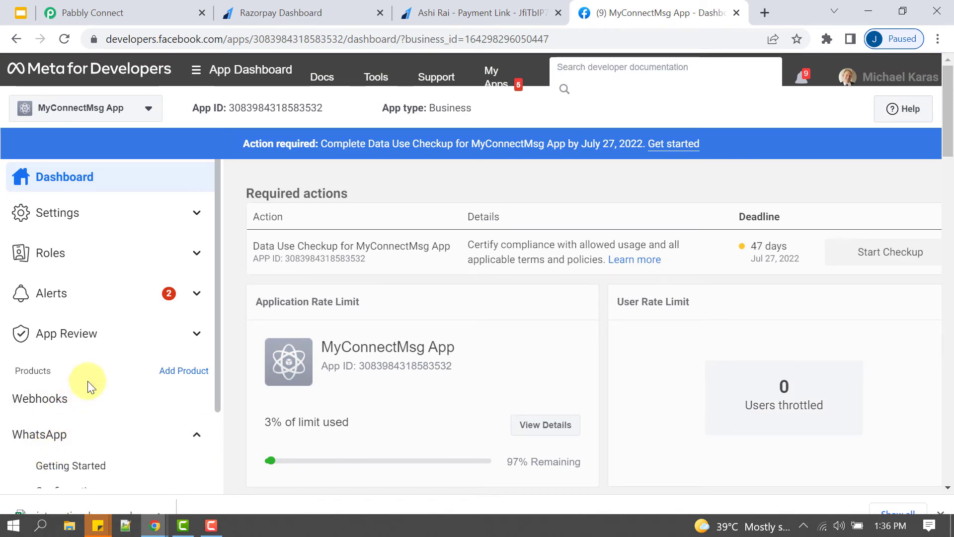
{"action": "scroll", "coordinate": [87, 381], "scroll_direction": "down", "scroll_amount": 2}
{"action": "left_click", "coordinate": [60, 365]}
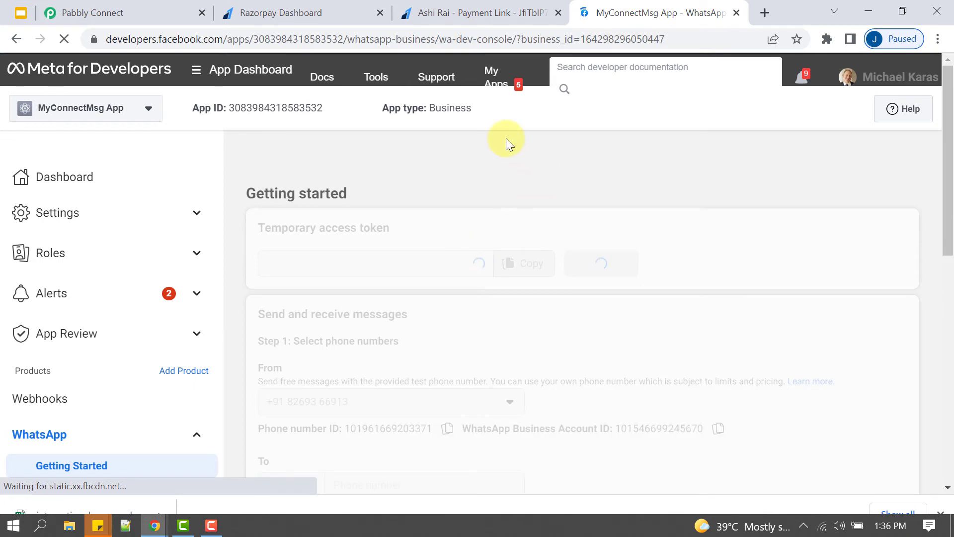
{"action": "left_click", "coordinate": [82, 11]}
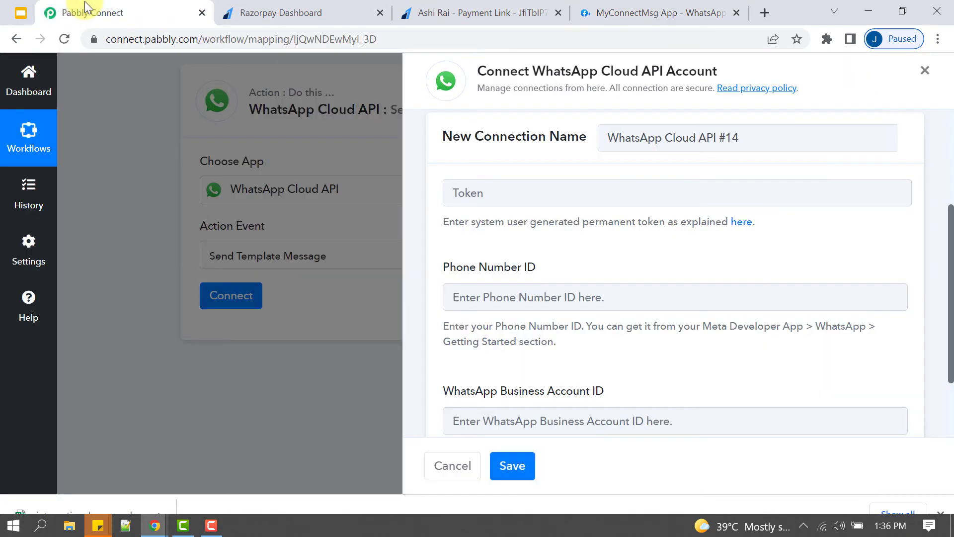
{"action": "left_click", "coordinate": [618, 5]}
{"action": "left_click", "coordinate": [511, 262]}
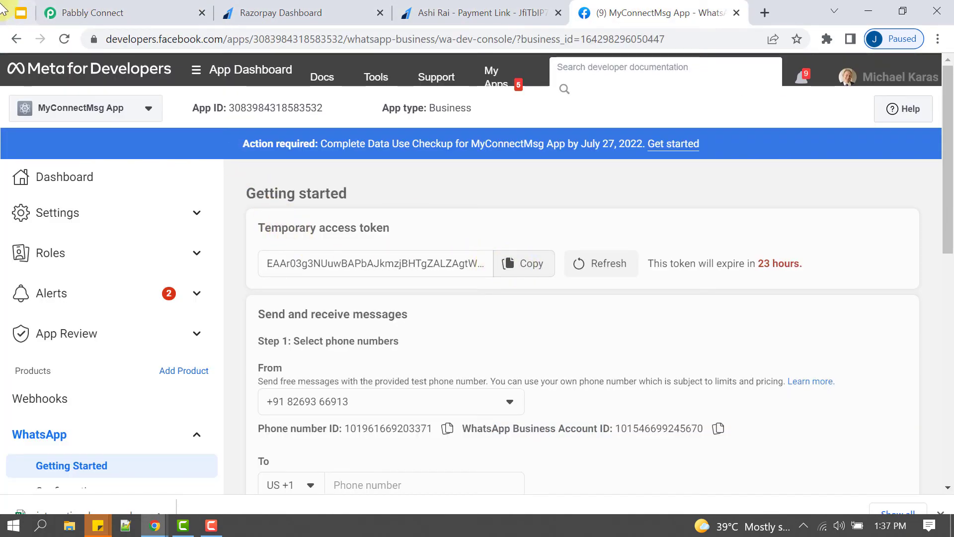
{"action": "left_click", "coordinate": [94, 11]}
- Paste the access token and the Phone Number ID, moving the ID out of the wrong field
{"action": "left_click", "coordinate": [495, 191]}
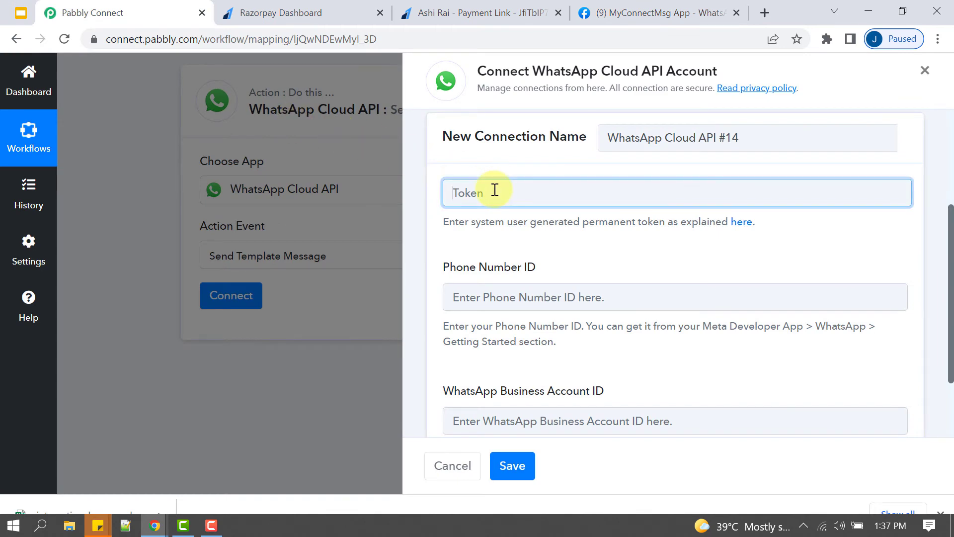
{"action": "key", "text": "ctrl+v"}
{"action": "left_click", "coordinate": [579, 11]}
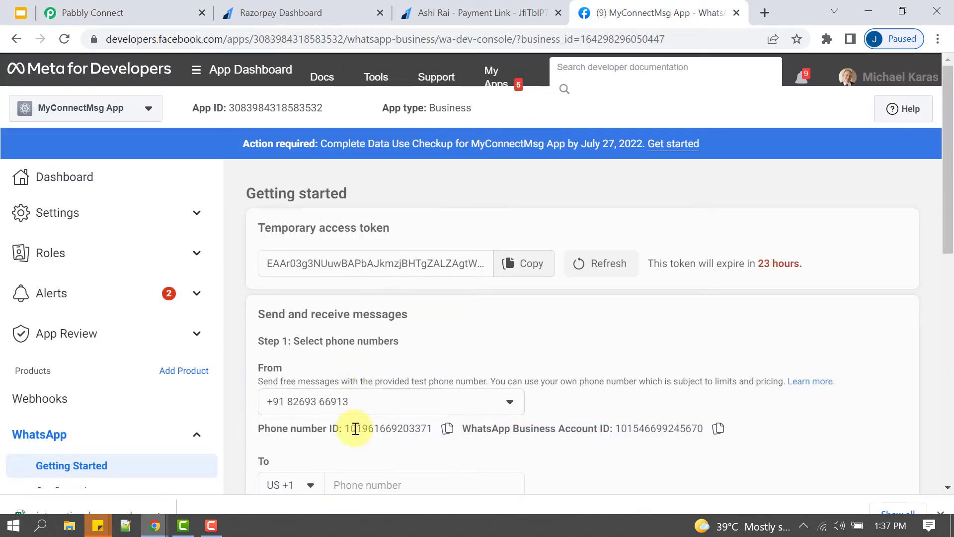
{"action": "left_click", "coordinate": [447, 428]}
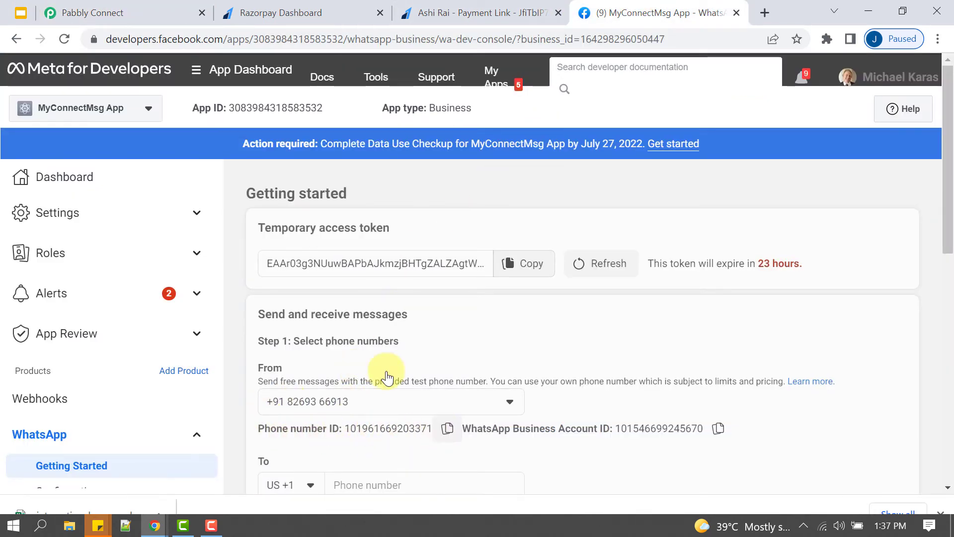
{"action": "left_click", "coordinate": [119, 7]}
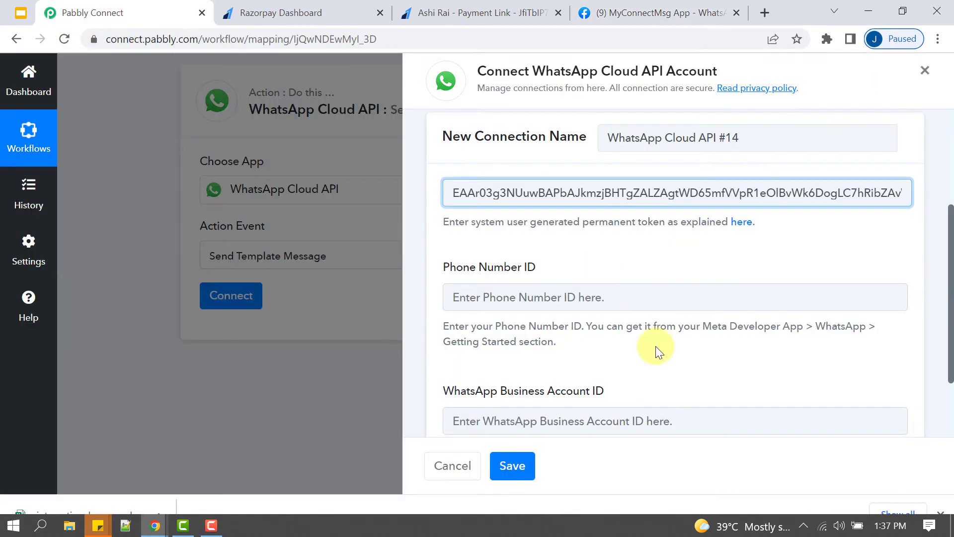
{"action": "left_click", "coordinate": [472, 422]}
{"action": "key", "text": "ctrl+v"}
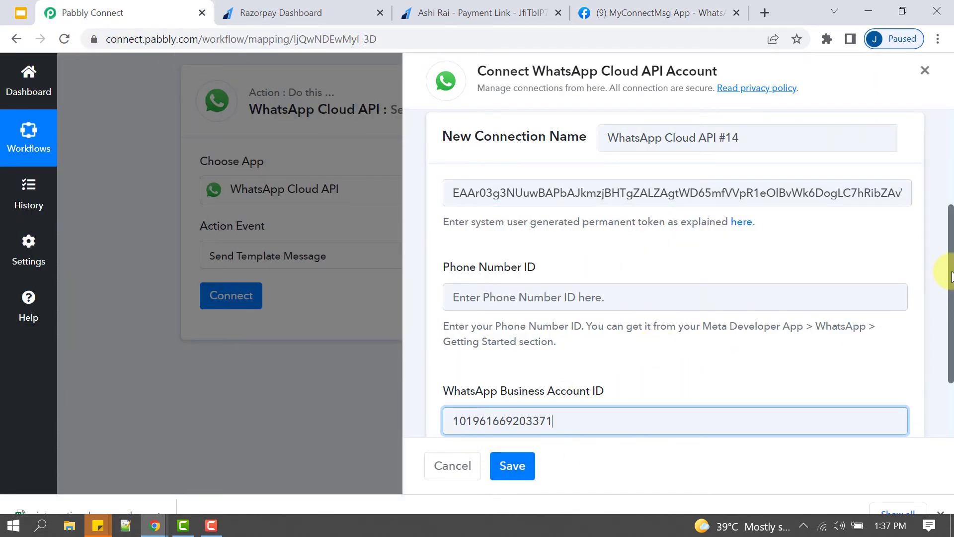
{"action": "scroll", "coordinate": [950, 276], "scroll_direction": "down", "scroll_amount": 2}
{"action": "double_click", "coordinate": [484, 321]}
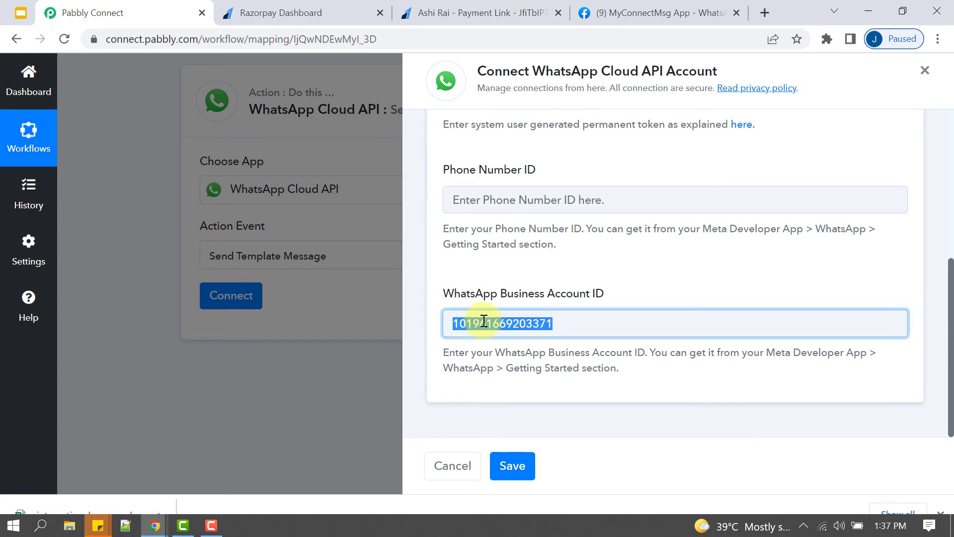
{"action": "key", "text": "ctrl+x"}
{"action": "left_click", "coordinate": [476, 201]}
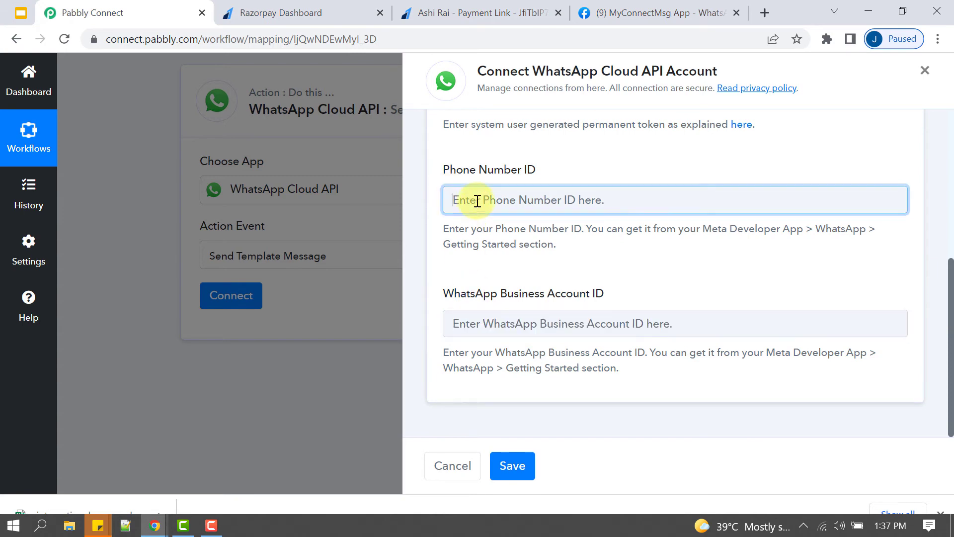
{"action": "key", "text": "ctrl+v"}
- Paste the WhatsApp Business Account ID into its field and save the connection
{"action": "left_click", "coordinate": [624, 13]}
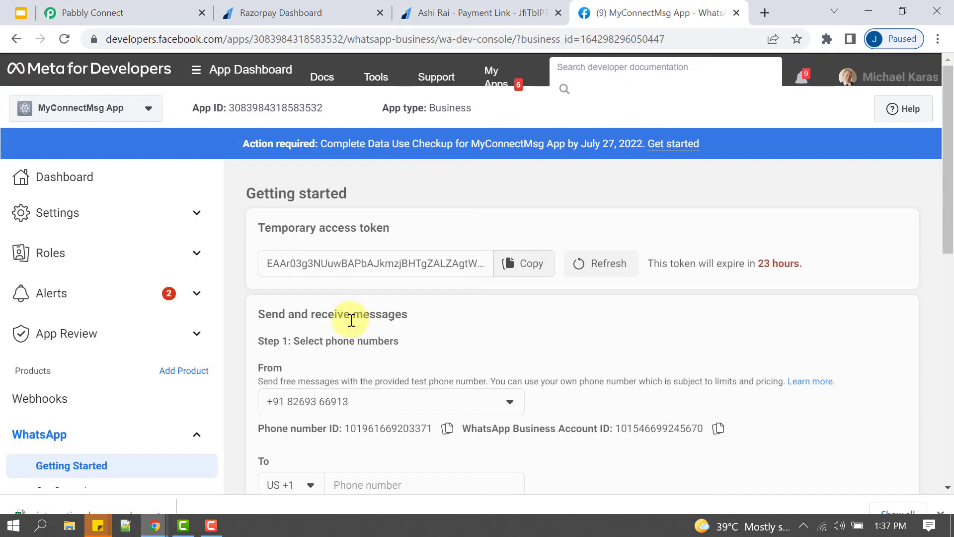
{"action": "left_click", "coordinate": [717, 429]}
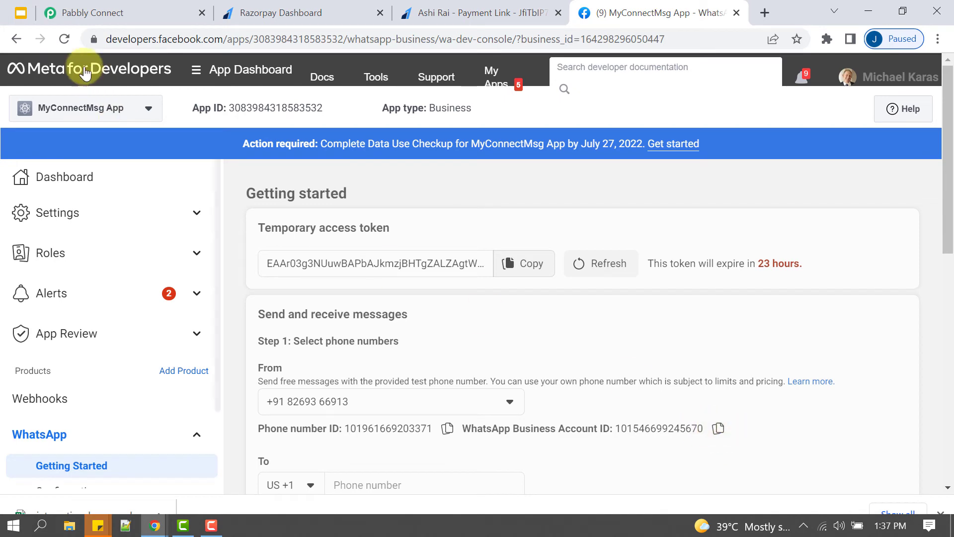
{"action": "left_click", "coordinate": [107, 12]}
{"action": "left_click", "coordinate": [499, 320]}
{"action": "key", "text": "ctrl+v"}
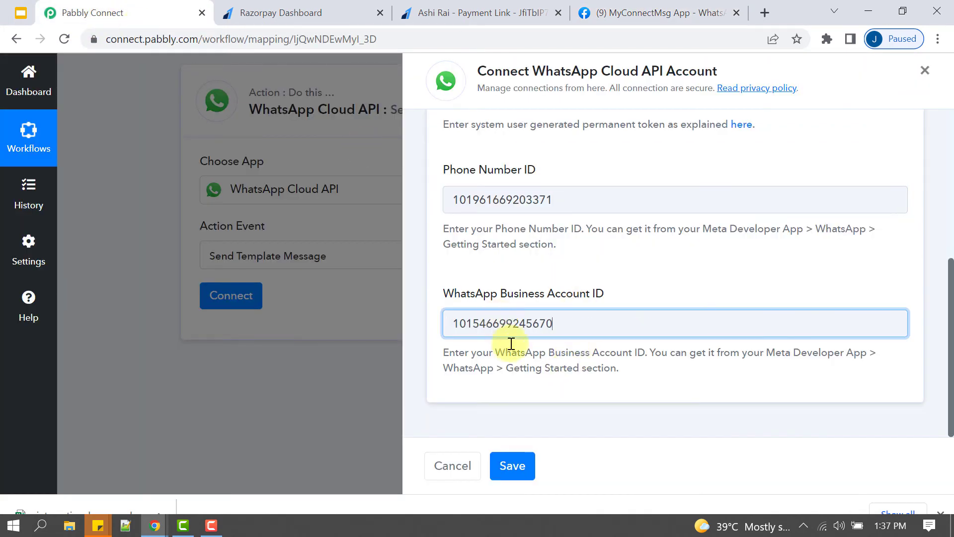
{"action": "left_click_drag", "start_coordinate": [490, 353], "coordinate": [580, 368]}
{"action": "left_click_drag", "start_coordinate": [489, 229], "coordinate": [546, 218]}
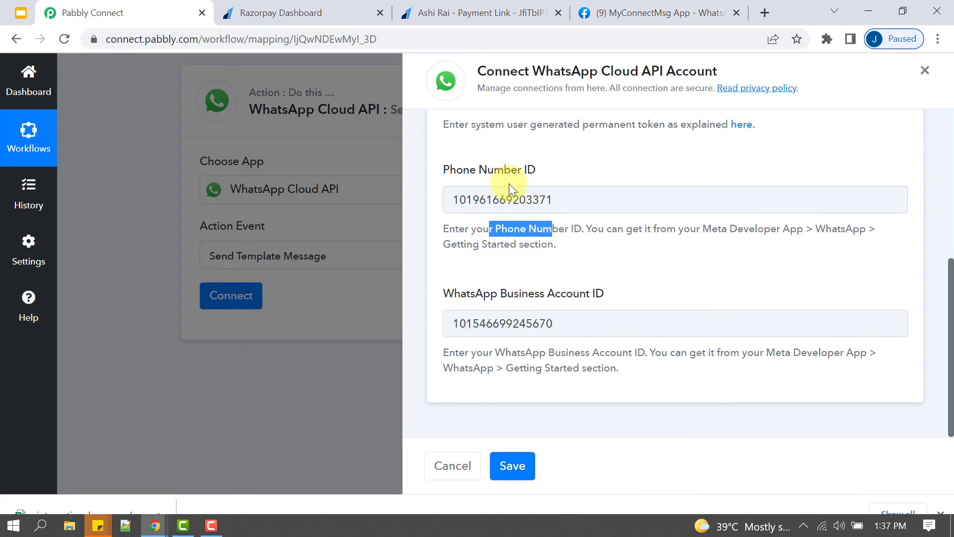
{"action": "scroll", "coordinate": [507, 209], "scroll_direction": "up", "scroll_amount": 3}
{"action": "left_click_drag", "start_coordinate": [496, 298], "coordinate": [620, 295]}
{"action": "left_click", "coordinate": [512, 469]}
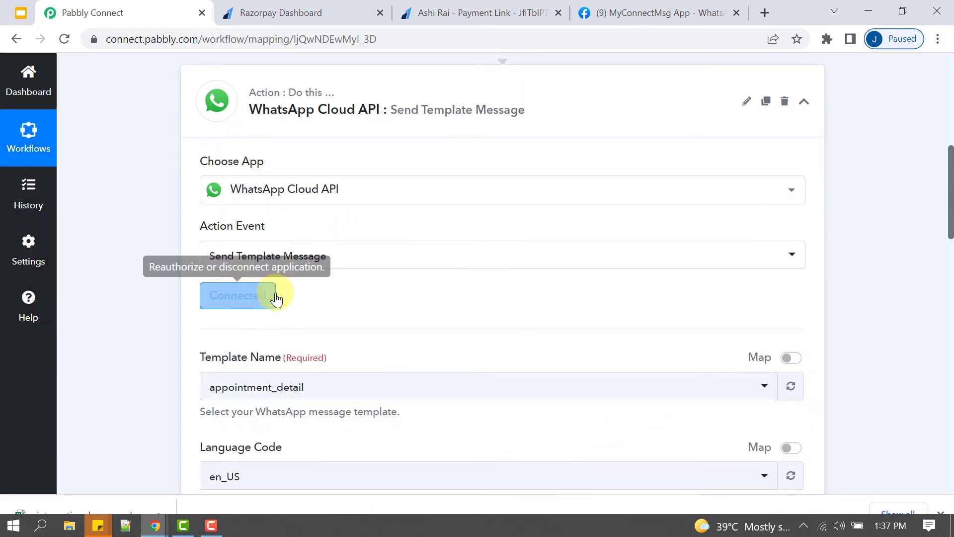
{"action": "left_click", "coordinate": [656, 12]}
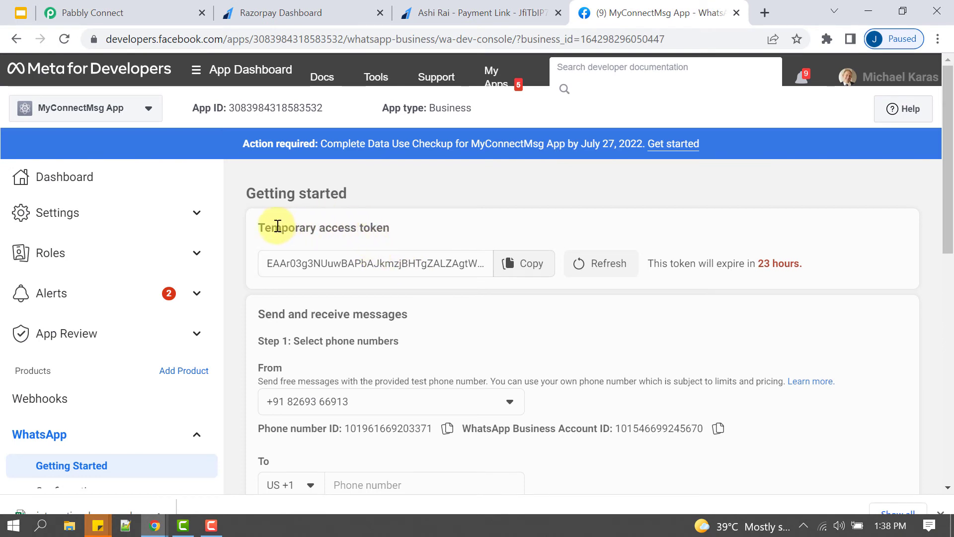
{"action": "left_click_drag", "start_coordinate": [263, 231], "coordinate": [390, 224]}
{"action": "left_click", "coordinate": [645, 263]}
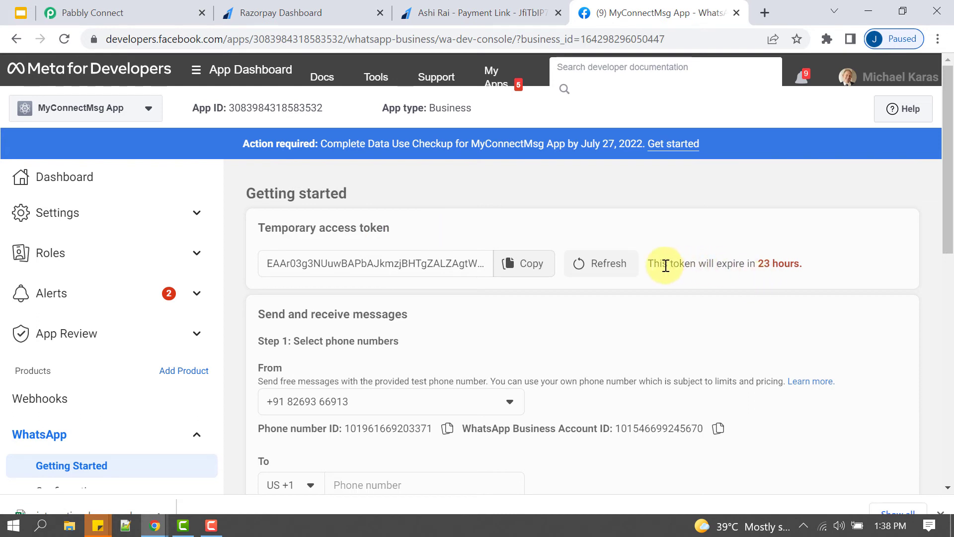
{"action": "left_click_drag", "start_coordinate": [662, 264], "coordinate": [760, 271]}
{"action": "left_click", "coordinate": [705, 269]}
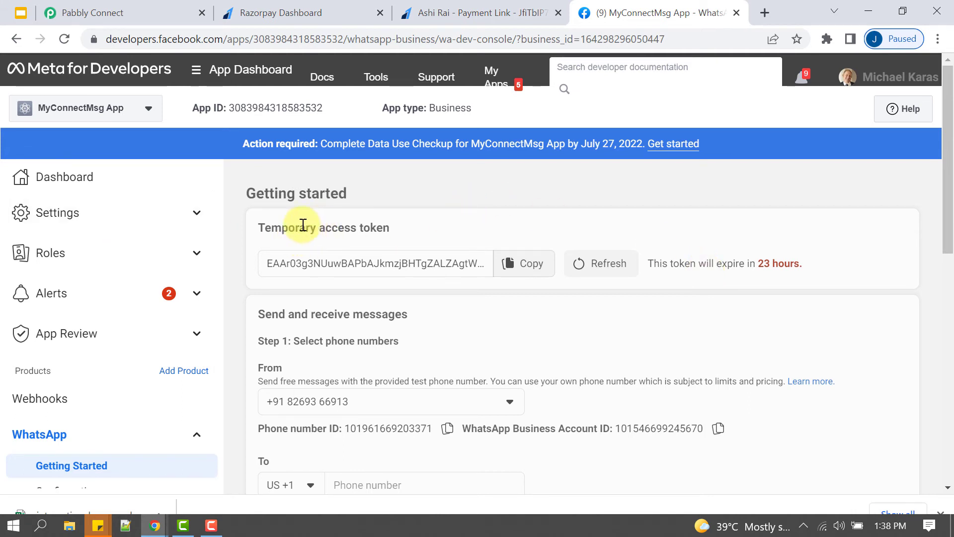
{"action": "left_click_drag", "start_coordinate": [282, 226], "coordinate": [383, 228]}
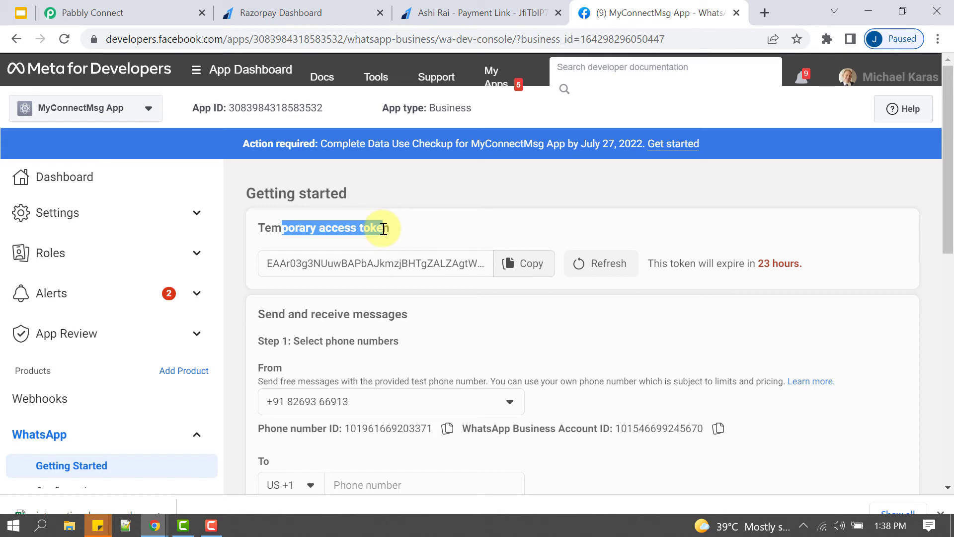
{"action": "left_click", "coordinate": [383, 228]}
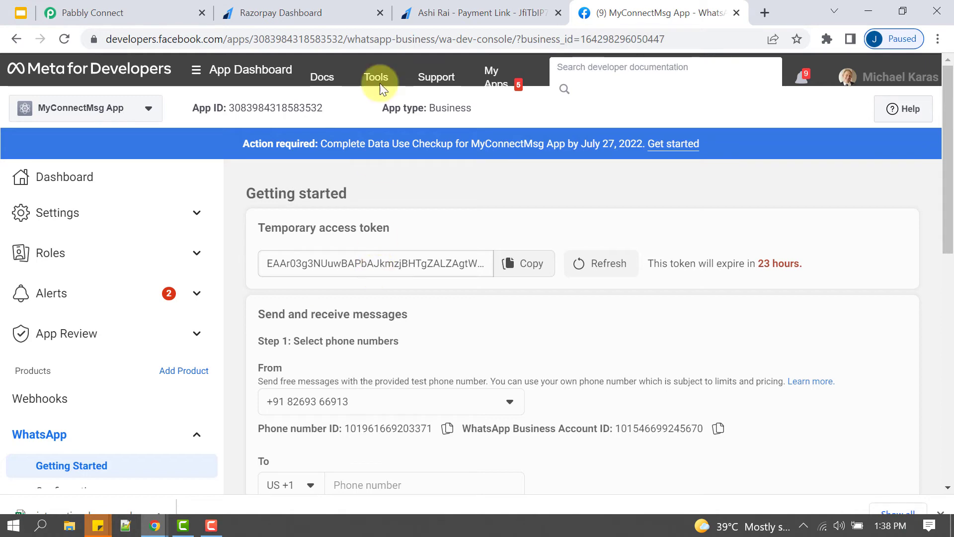
{"action": "left_click", "coordinate": [74, 12]}
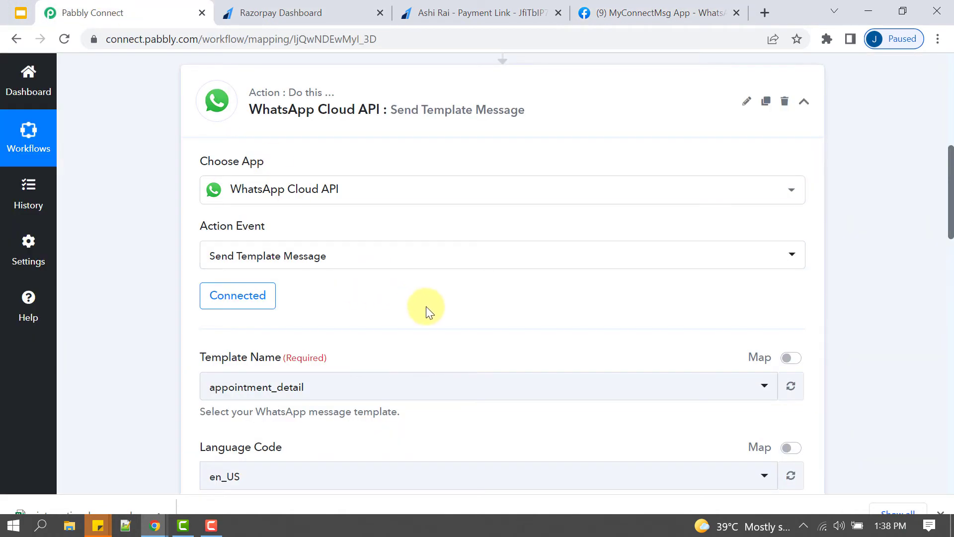
- Check the Template Name options, then follow Meta's Step 2 link to create your own template
{"action": "scroll", "coordinate": [425, 306], "scroll_direction": "down", "scroll_amount": 3}
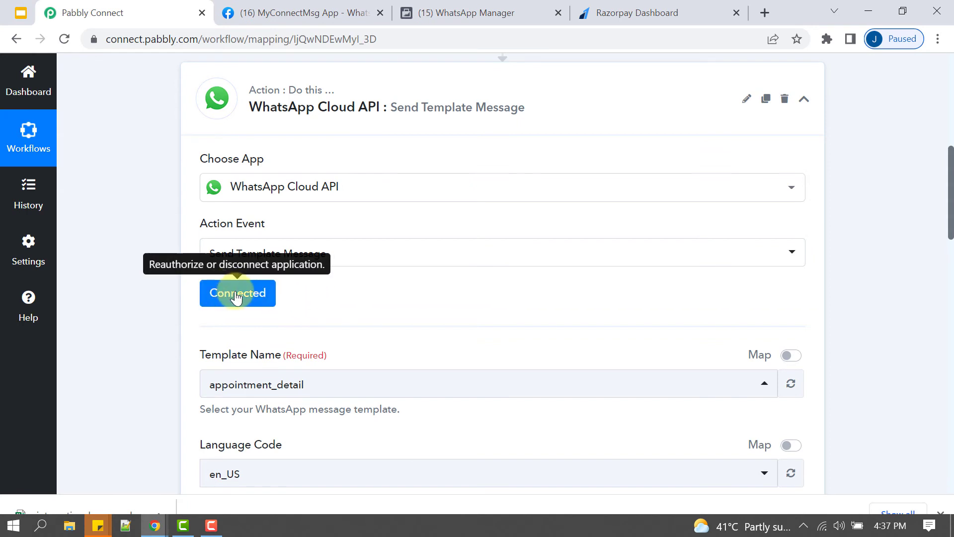
{"action": "left_click", "coordinate": [255, 383]}
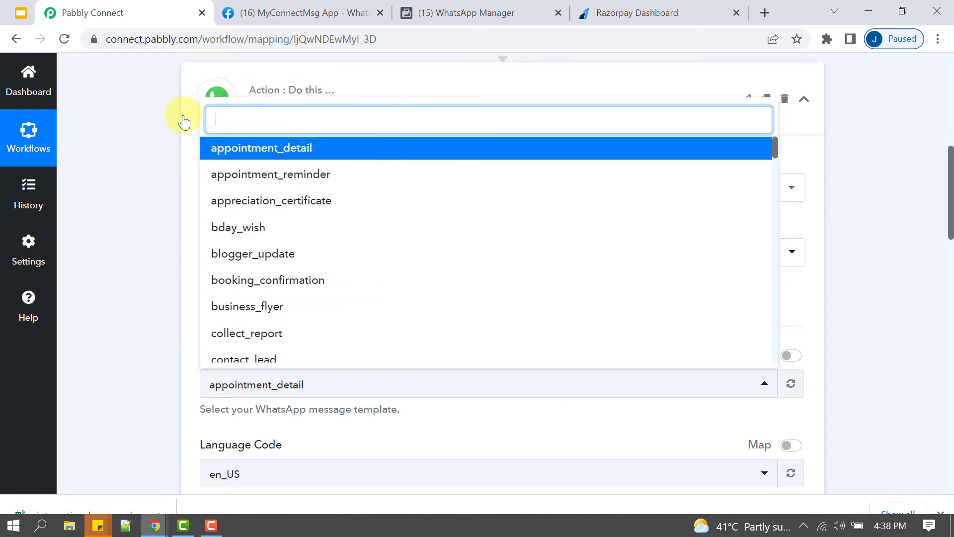
{"action": "left_click", "coordinate": [268, 7]}
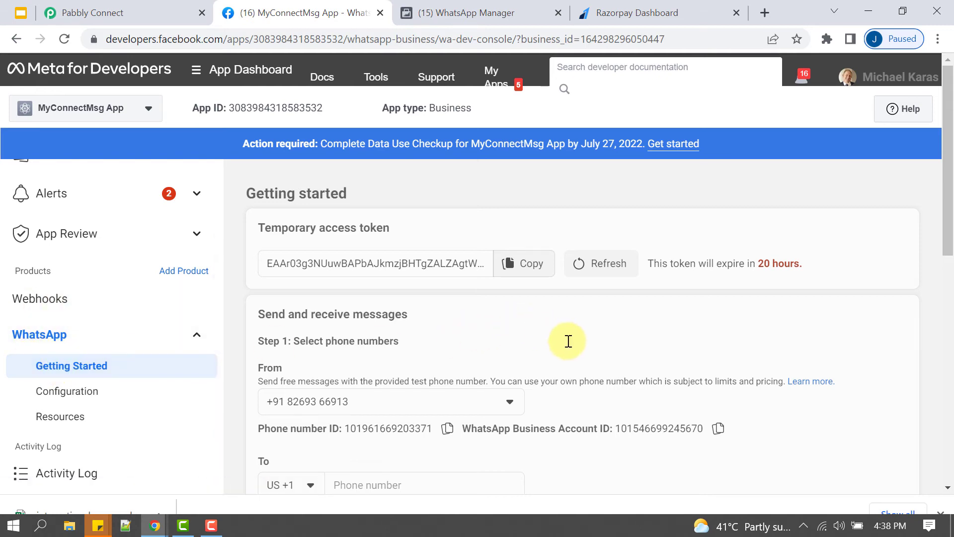
{"action": "scroll", "coordinate": [568, 341], "scroll_direction": "down", "scroll_amount": 7}
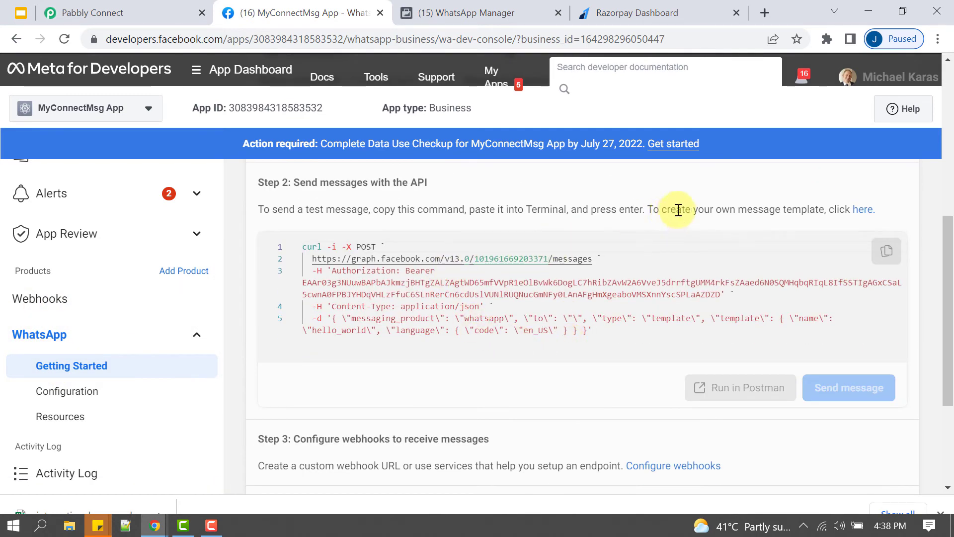
{"action": "left_click_drag", "start_coordinate": [652, 210], "coordinate": [819, 210]}
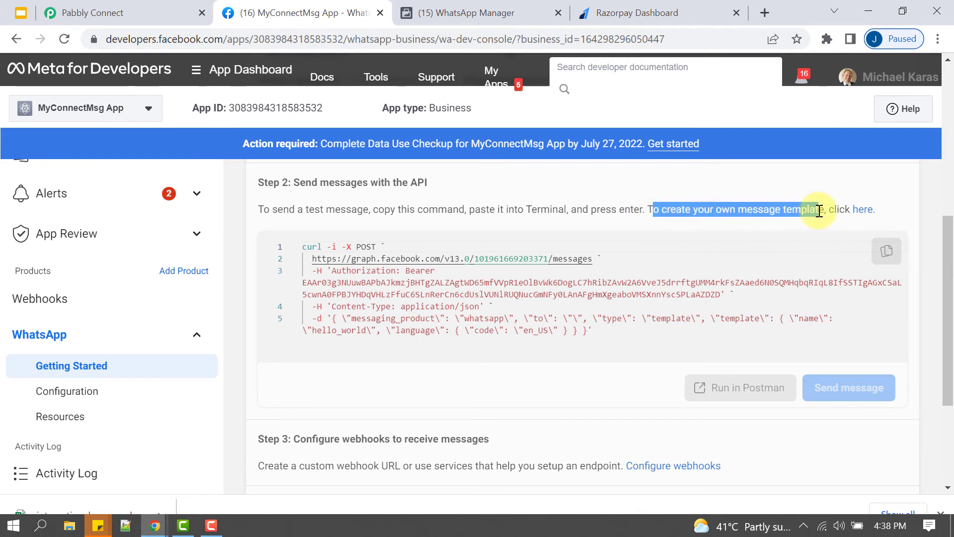
{"action": "left_click", "coordinate": [786, 222]}
- Browse the existing message templates, preview one's content, and start a new message template
{"action": "left_click", "coordinate": [858, 210]}
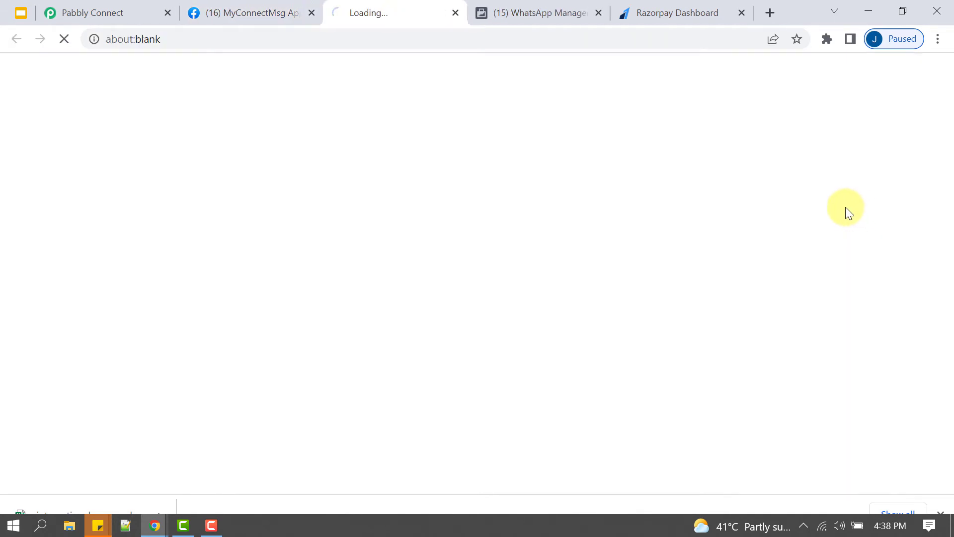
{"action": "scroll", "coordinate": [104, 287], "scroll_direction": "down", "scroll_amount": 3}
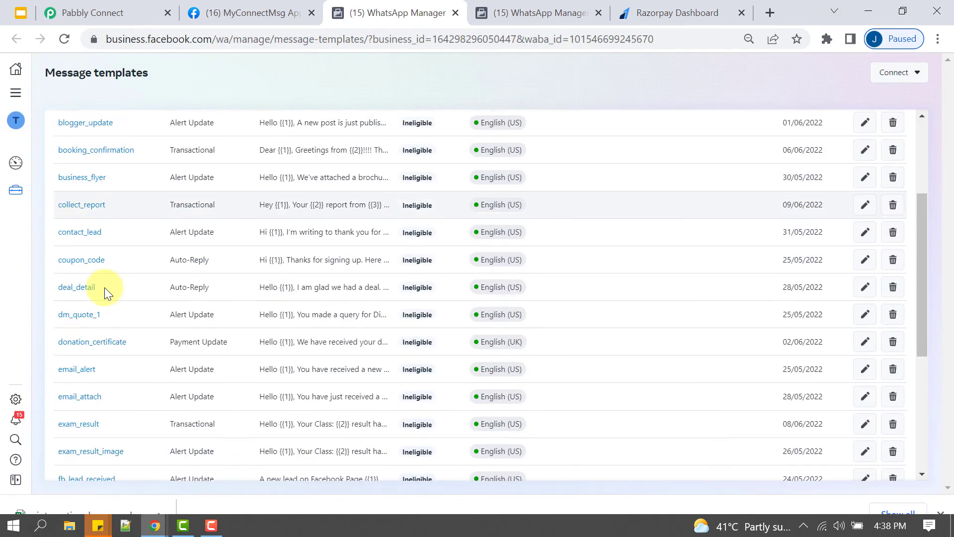
{"action": "scroll", "coordinate": [106, 303], "scroll_direction": "down", "scroll_amount": 5}
{"action": "scroll", "coordinate": [106, 326], "scroll_direction": "up", "scroll_amount": 8}
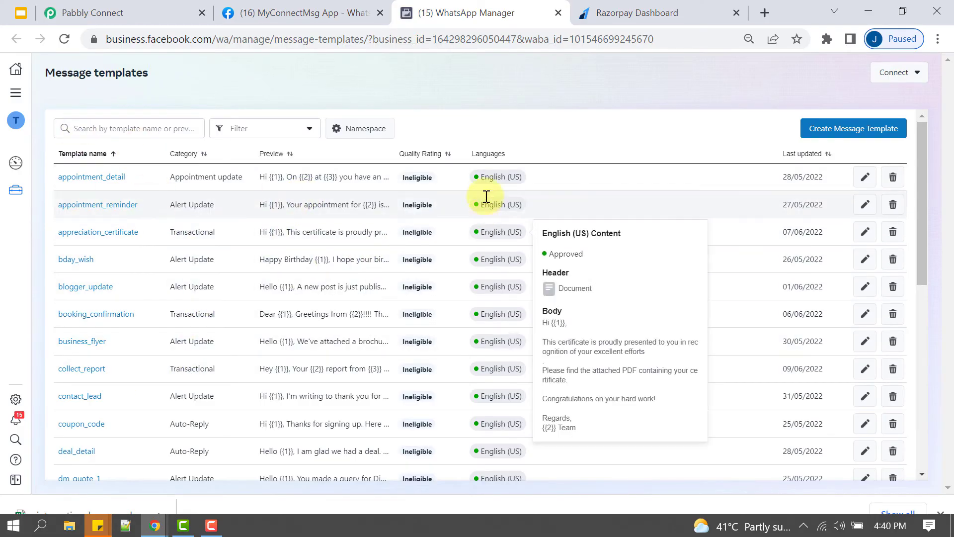
{"action": "mouse_move", "coordinate": [492, 177]}
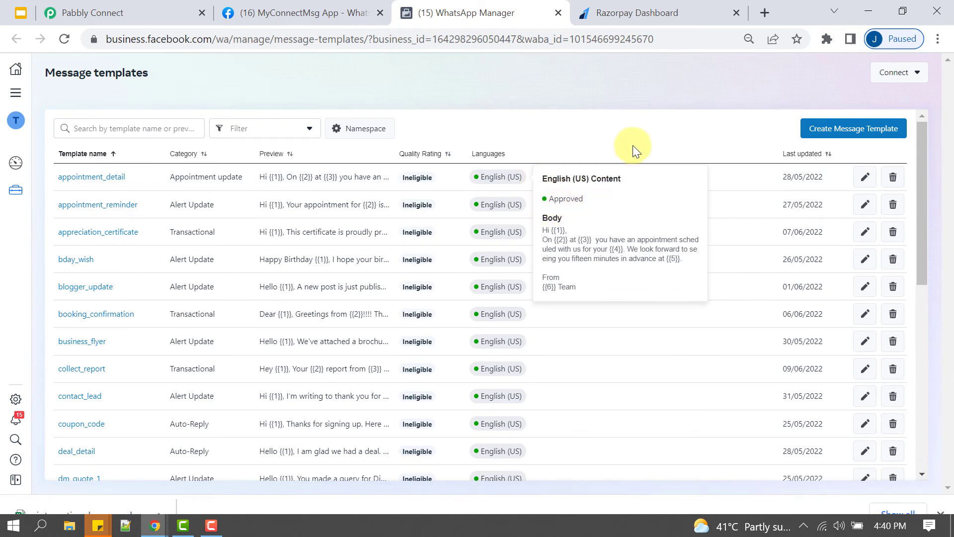
{"action": "left_click", "coordinate": [851, 132]}
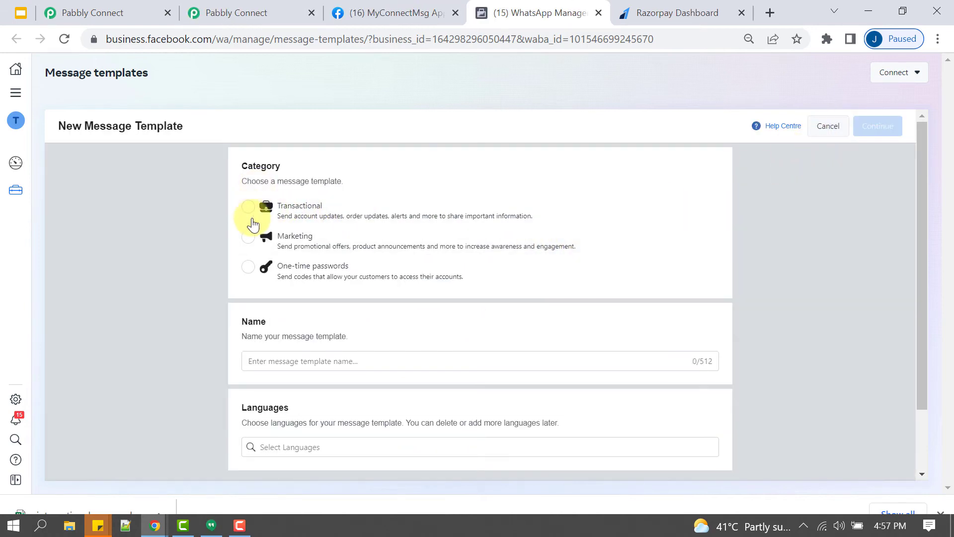
- Name the template payment_update1 with Transactional category and English language, then continue
{"action": "left_click", "coordinate": [247, 209]}
{"action": "left_click", "coordinate": [264, 362]}
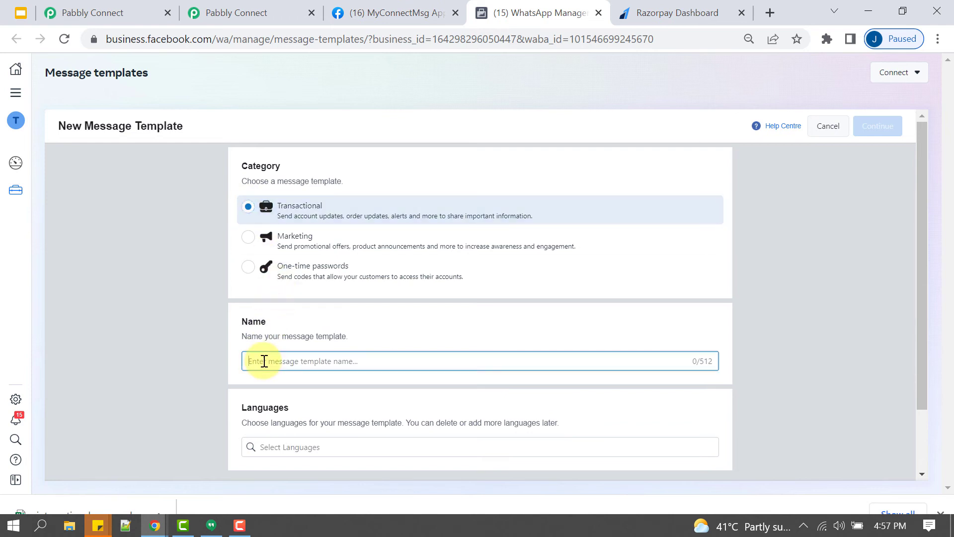
{"action": "type", "text": "payment_update"}
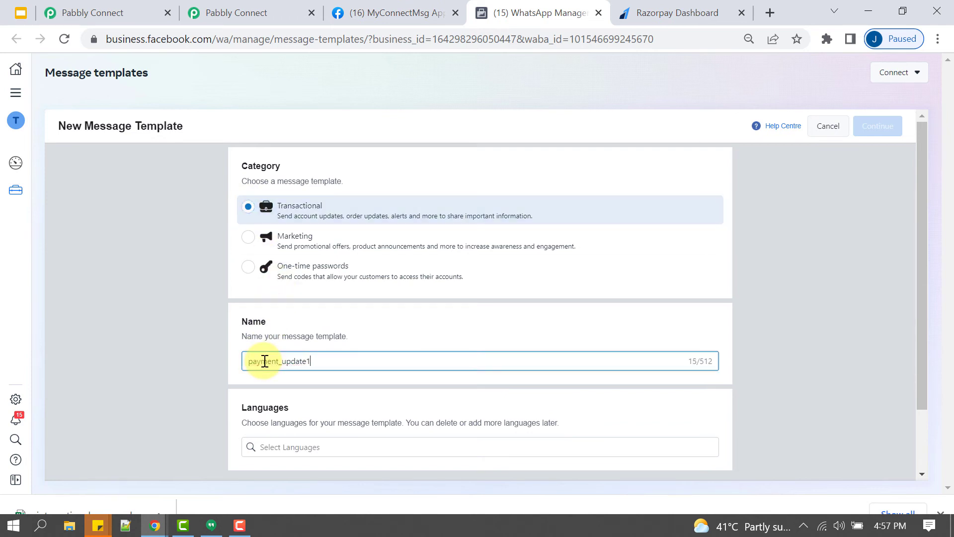
{"action": "left_click", "coordinate": [264, 448]}
{"action": "type", "text": "eng"}
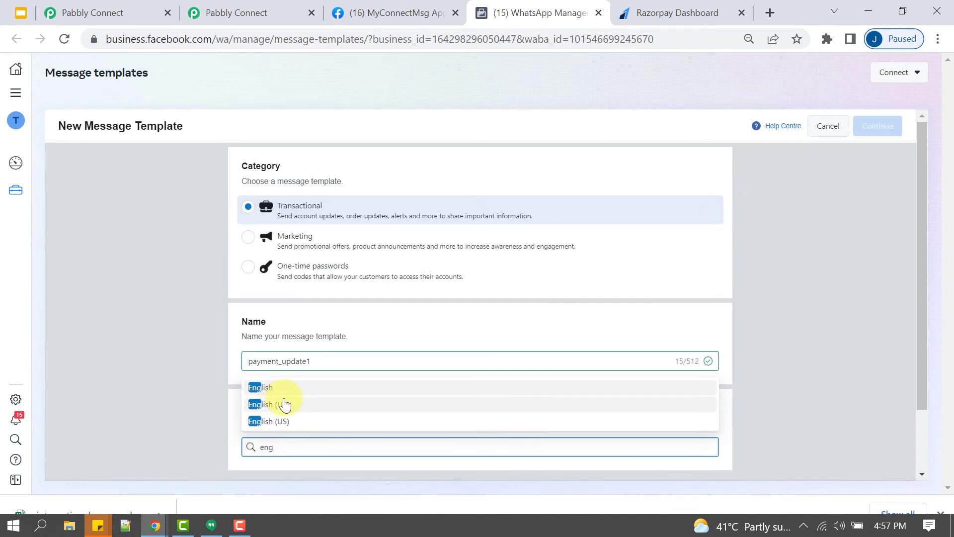
{"action": "left_click", "coordinate": [269, 388]}
{"action": "left_click", "coordinate": [869, 339]}
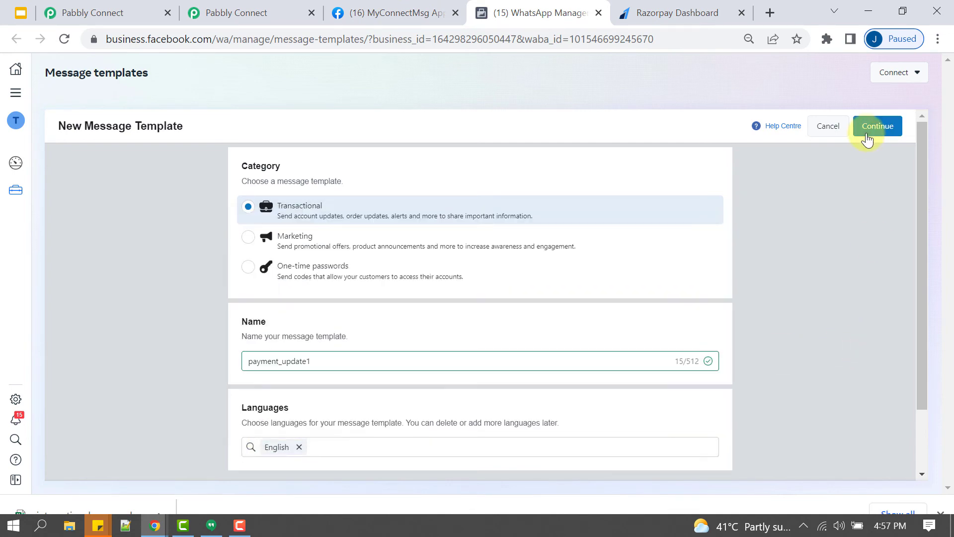
{"action": "left_click", "coordinate": [867, 130]}
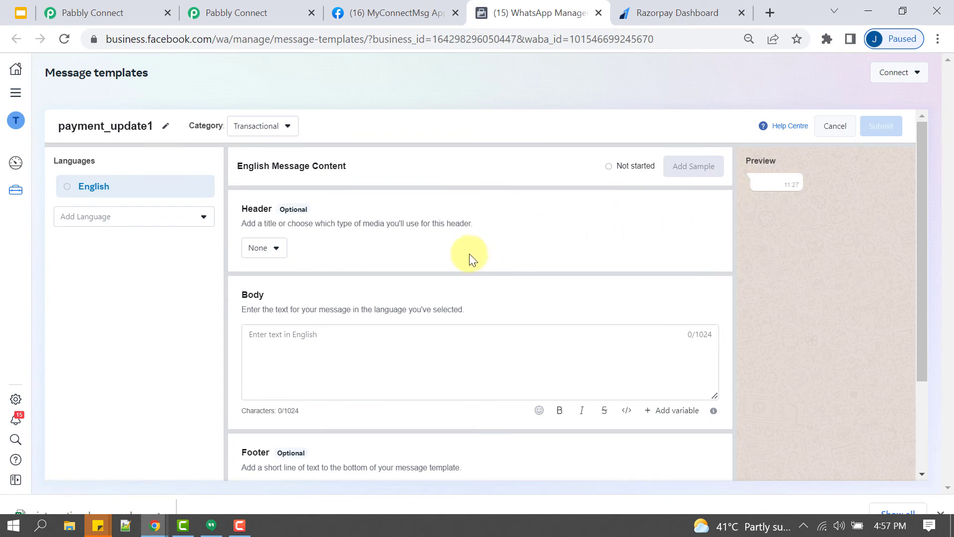
- Set the header type to Media, trying the image, video and document options
{"action": "scroll", "coordinate": [285, 336], "scroll_direction": "down", "scroll_amount": 2}
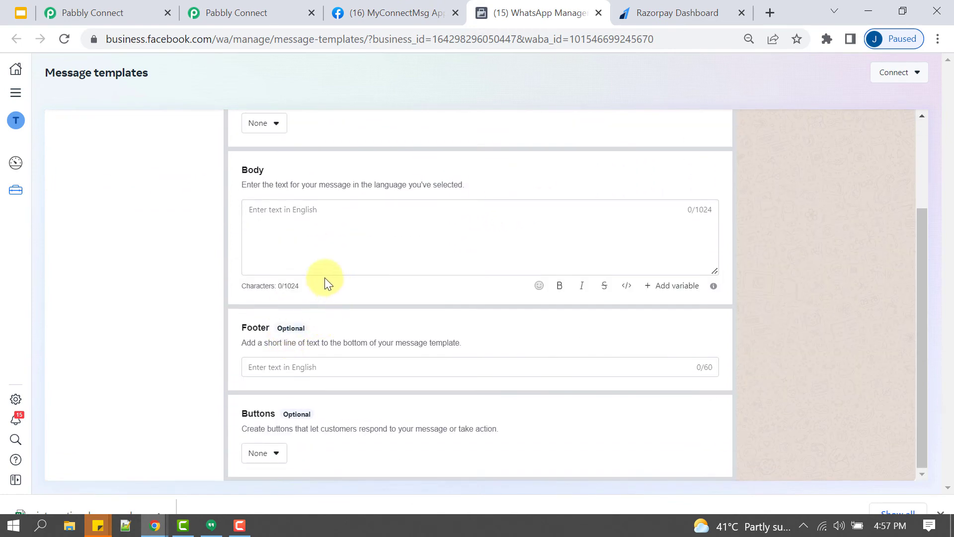
{"action": "left_click_drag", "start_coordinate": [305, 185], "coordinate": [452, 185]}
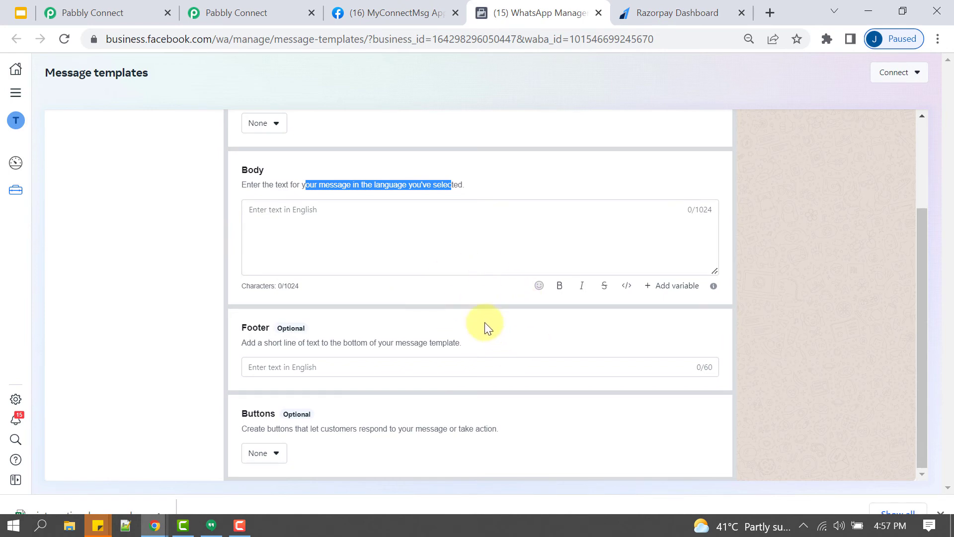
{"action": "scroll", "coordinate": [485, 322], "scroll_direction": "up", "scroll_amount": 3}
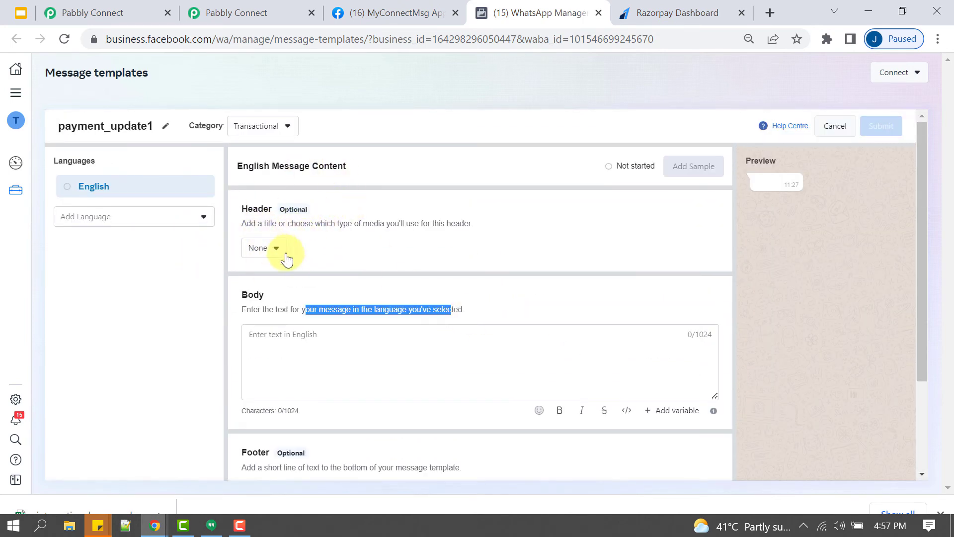
{"action": "left_click", "coordinate": [258, 248]}
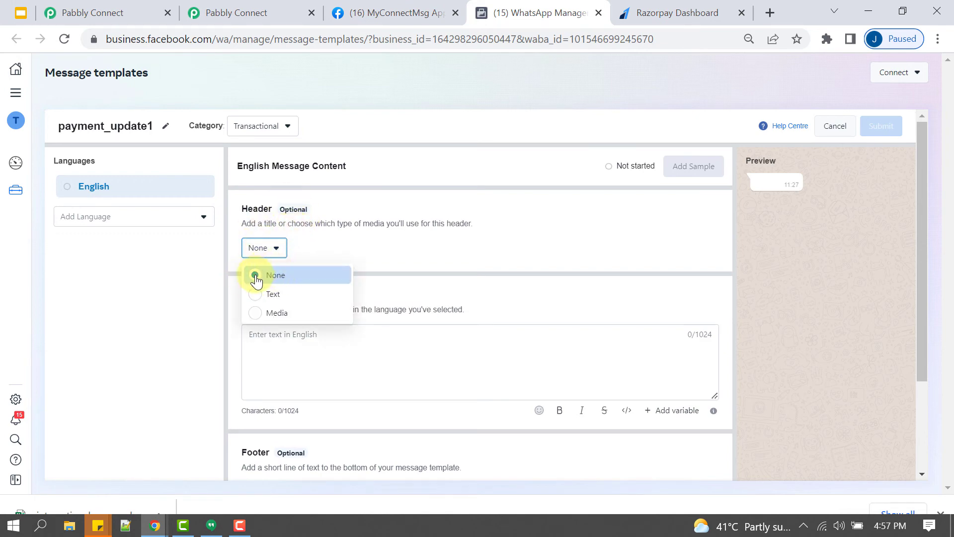
{"action": "left_click", "coordinate": [279, 294]}
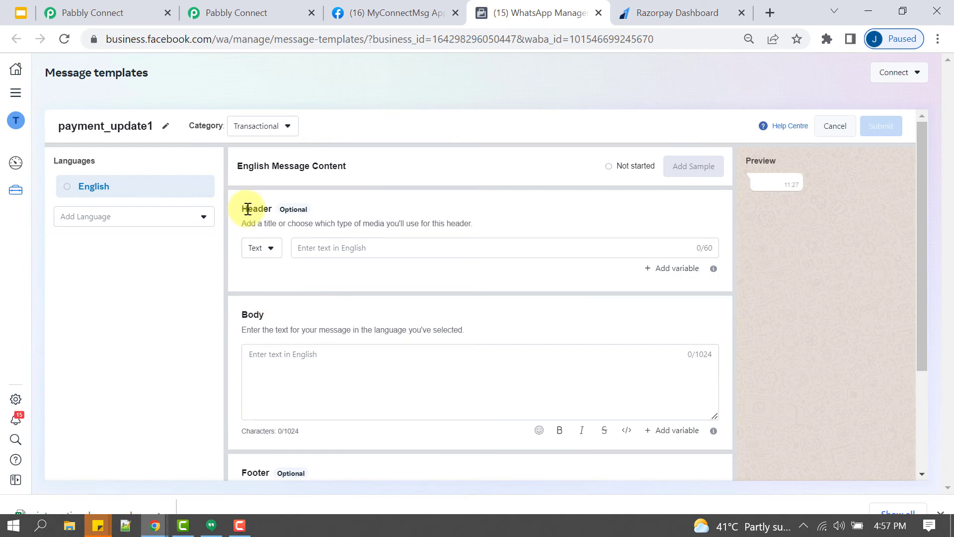
{"action": "left_click", "coordinate": [257, 247]}
{"action": "left_click", "coordinate": [260, 312]}
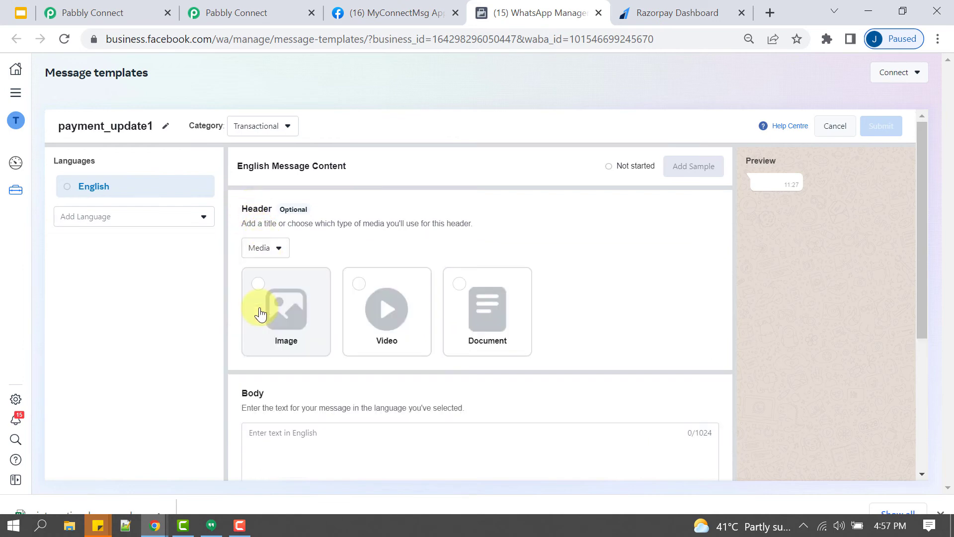
{"action": "left_click", "coordinate": [266, 329]}
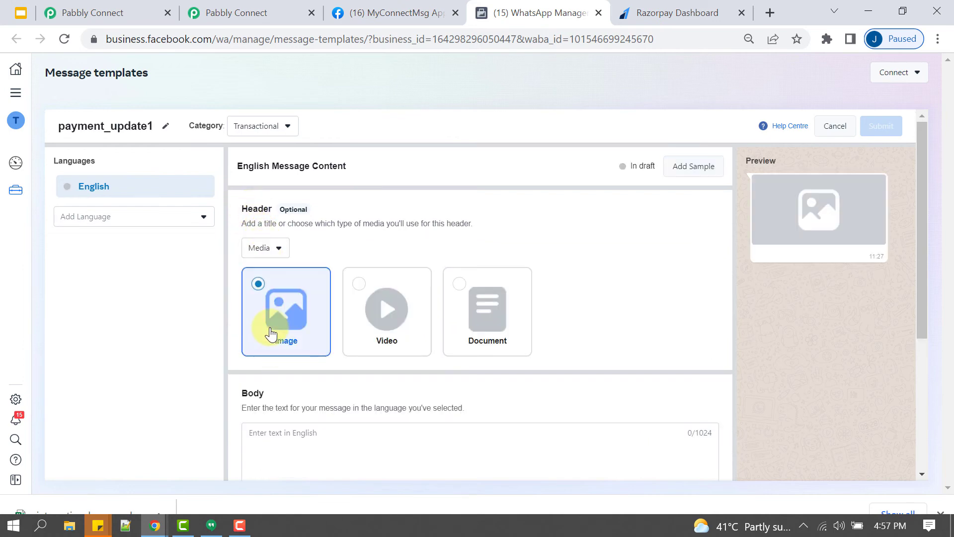
{"action": "left_click", "coordinate": [398, 325]}
{"action": "left_click", "coordinate": [475, 326]}
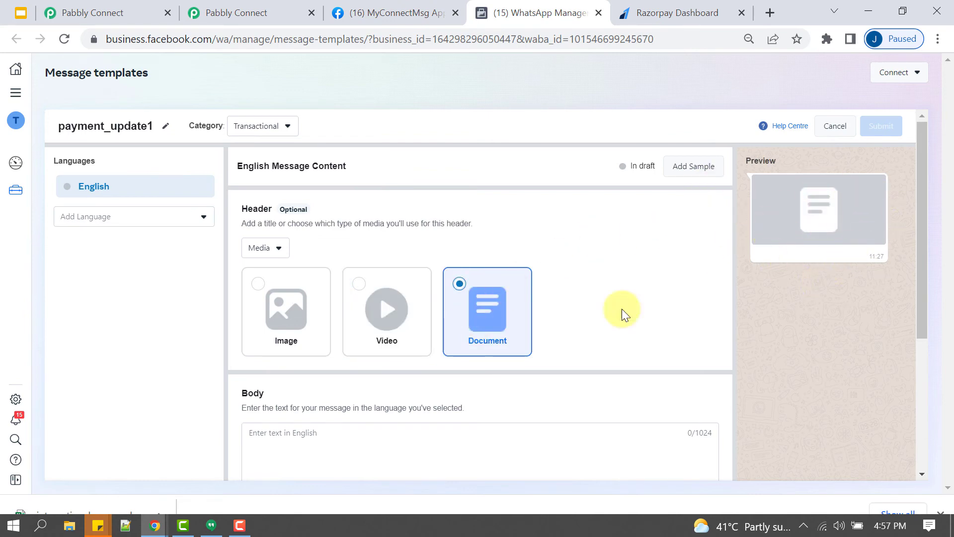
- Write a greeting with the customer's name and 'Thank you for shopping with us'; keep an Image header
{"action": "left_click", "coordinate": [280, 440]}
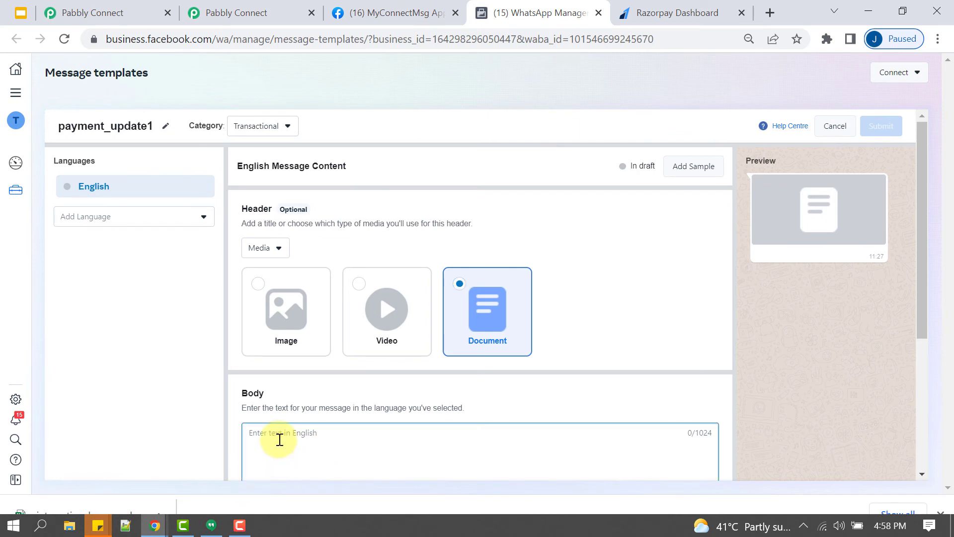
{"action": "type", "text": "Hello Sonam"}
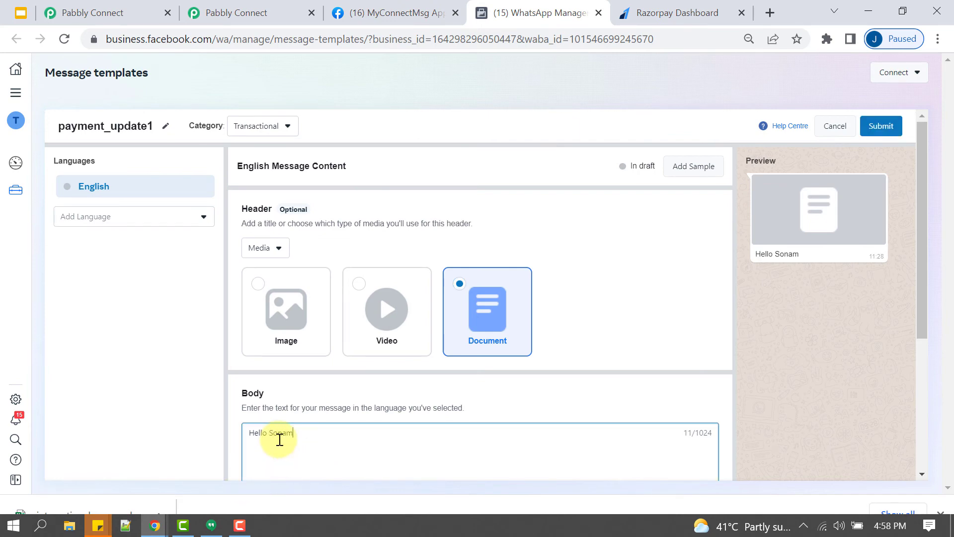
{"action": "key", "text": "Return"}
{"action": "key", "text": "Return"}
{"action": "type", "text": "Thank you f"}
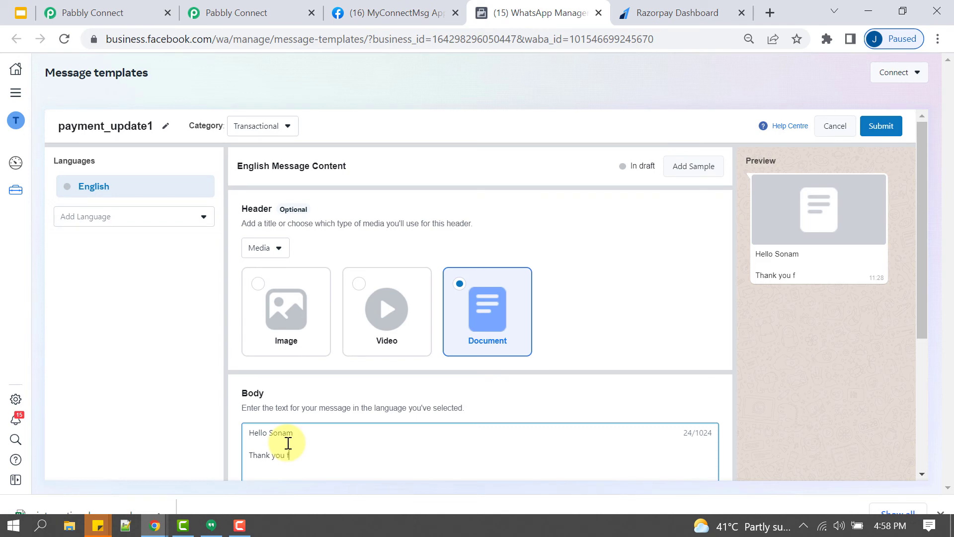
{"action": "type", "text": "or shopiing with us"}
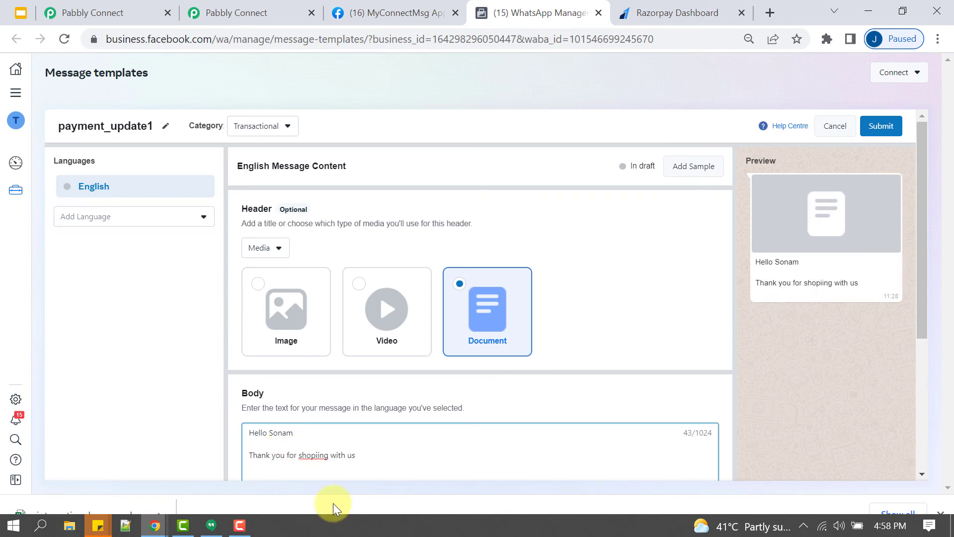
{"action": "right_click", "coordinate": [315, 455]}
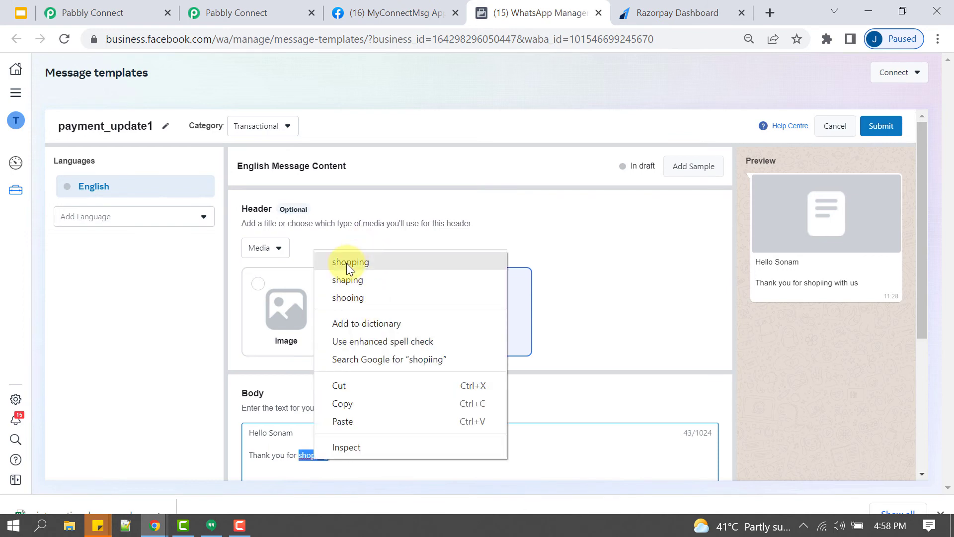
{"action": "left_click", "coordinate": [348, 262]}
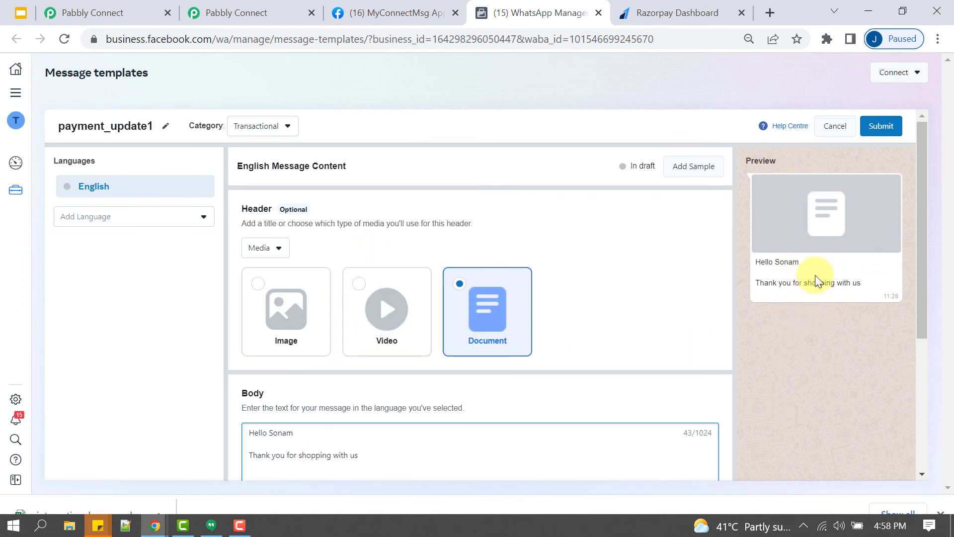
{"action": "left_click_drag", "start_coordinate": [757, 258], "coordinate": [874, 293]}
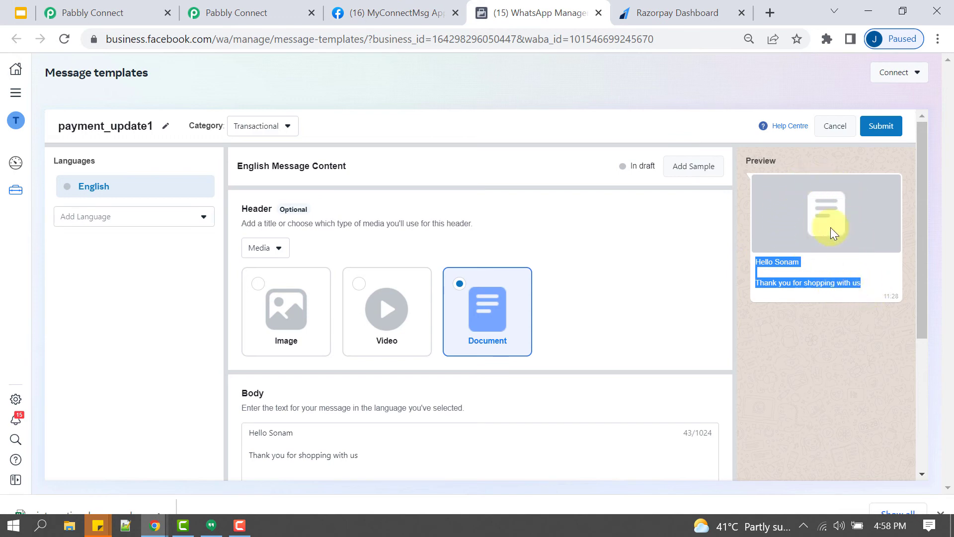
{"action": "left_click", "coordinate": [396, 336]}
{"action": "left_click", "coordinate": [285, 335]}
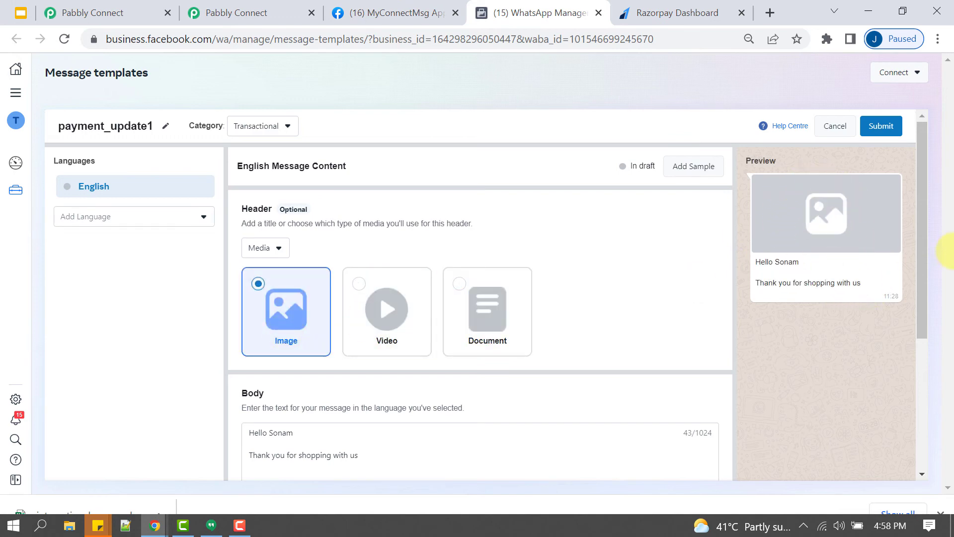
- Add a Call To Action button labelled 'click here' of type Visit Website
{"action": "scroll", "coordinate": [354, 353], "scroll_direction": "down", "scroll_amount": 5}
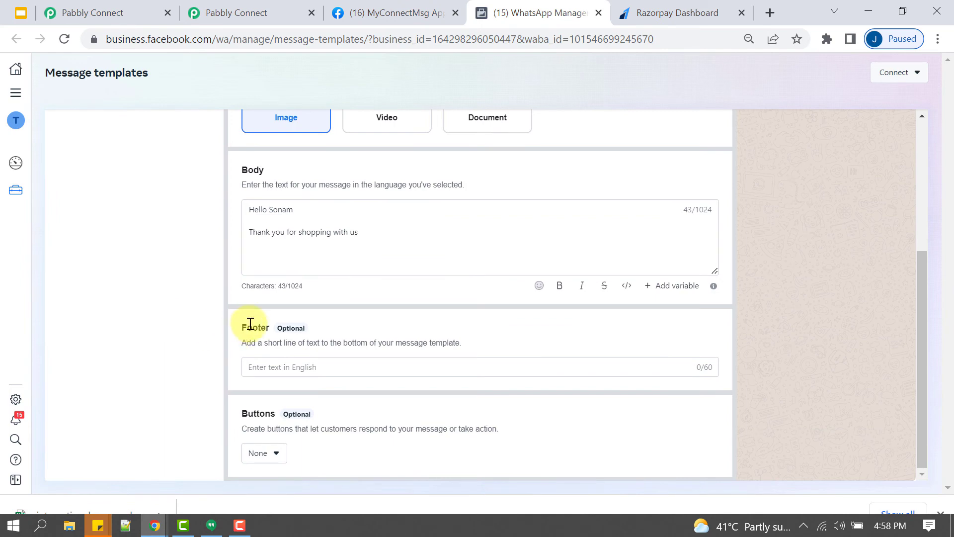
{"action": "left_click_drag", "start_coordinate": [253, 325], "coordinate": [336, 341]}
{"action": "left_click", "coordinate": [258, 455]}
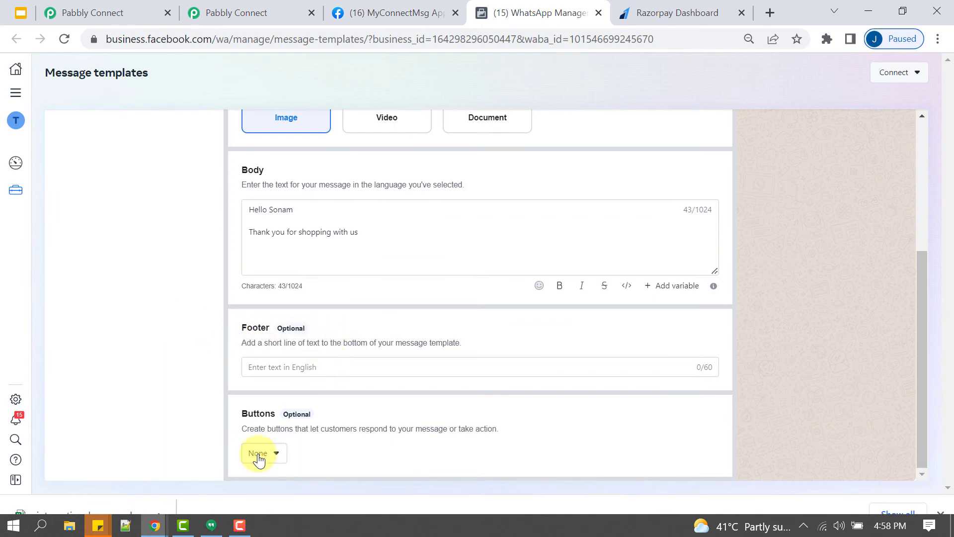
{"action": "left_click", "coordinate": [275, 407]}
{"action": "scroll", "coordinate": [397, 360], "scroll_direction": "down", "scroll_amount": 2}
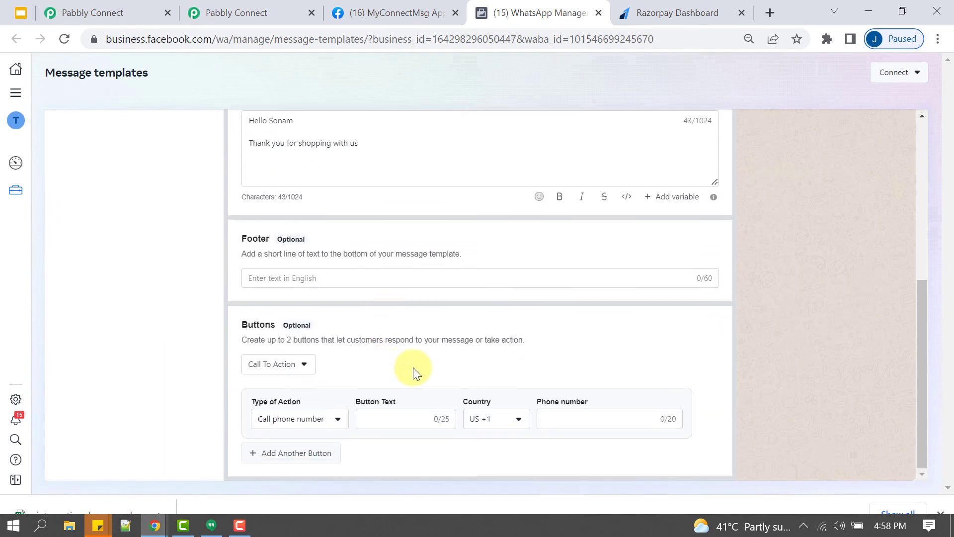
{"action": "scroll", "coordinate": [756, 300], "scroll_direction": "up", "scroll_amount": 7}
{"action": "scroll", "coordinate": [794, 315], "scroll_direction": "down", "scroll_amount": 7}
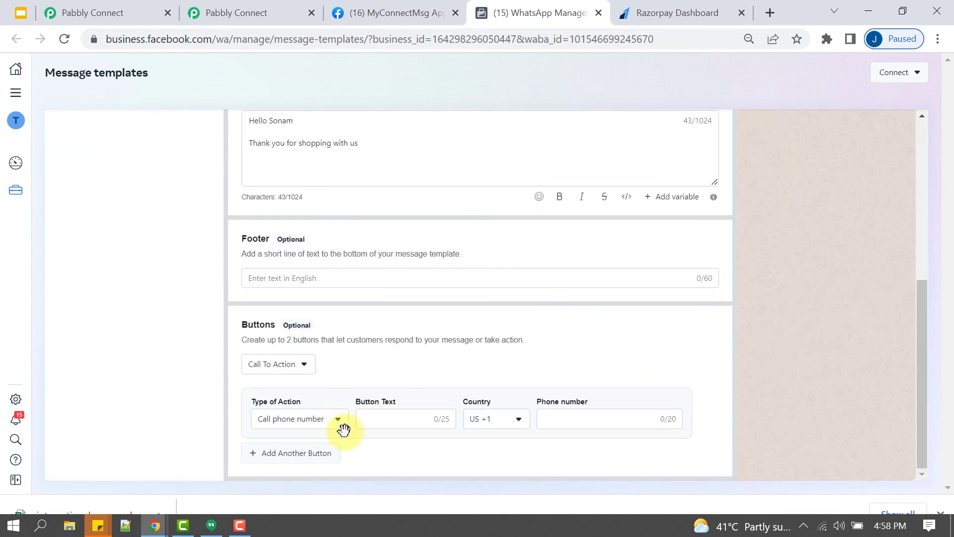
{"action": "left_click", "coordinate": [390, 421]}
{"action": "type", "text": "click here"}
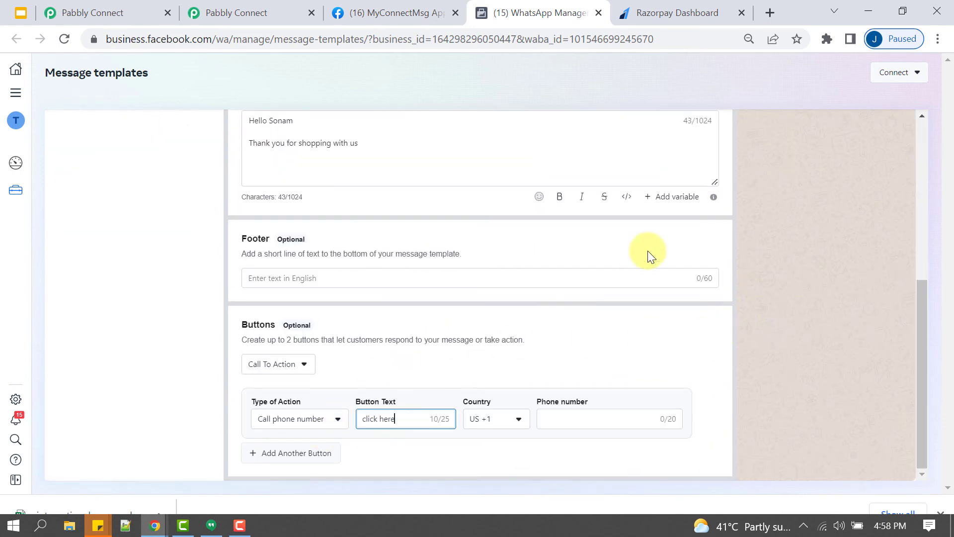
{"action": "scroll", "coordinate": [796, 301], "scroll_direction": "up", "scroll_amount": 7}
{"action": "scroll", "coordinate": [815, 325], "scroll_direction": "down", "scroll_amount": 7}
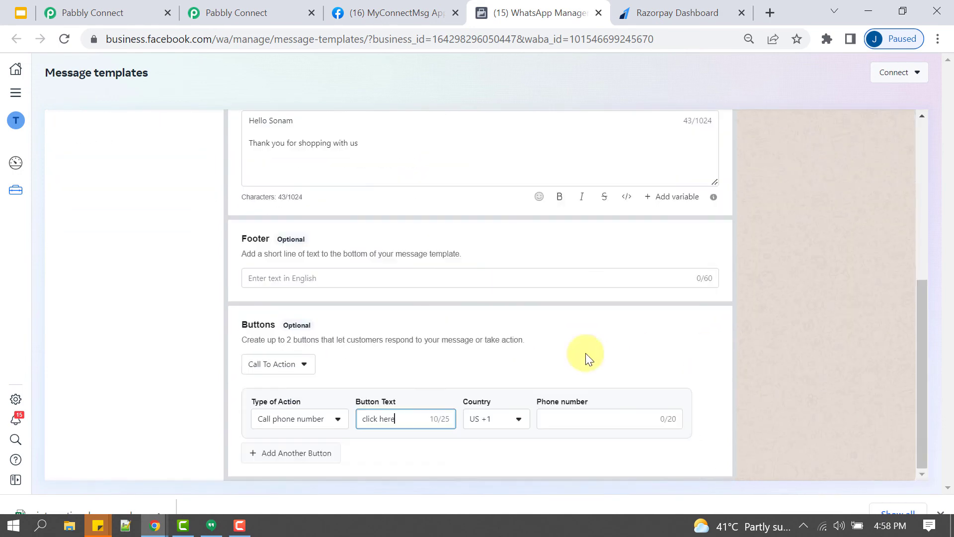
{"action": "left_click", "coordinate": [275, 420]}
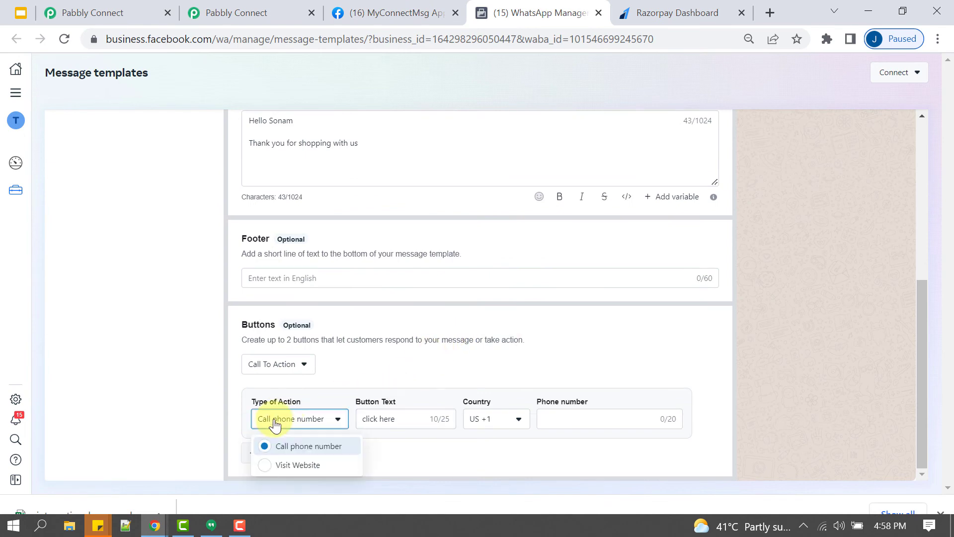
{"action": "left_click", "coordinate": [277, 465]}
{"action": "scroll", "coordinate": [844, 253], "scroll_direction": "up", "scroll_amount": 7}
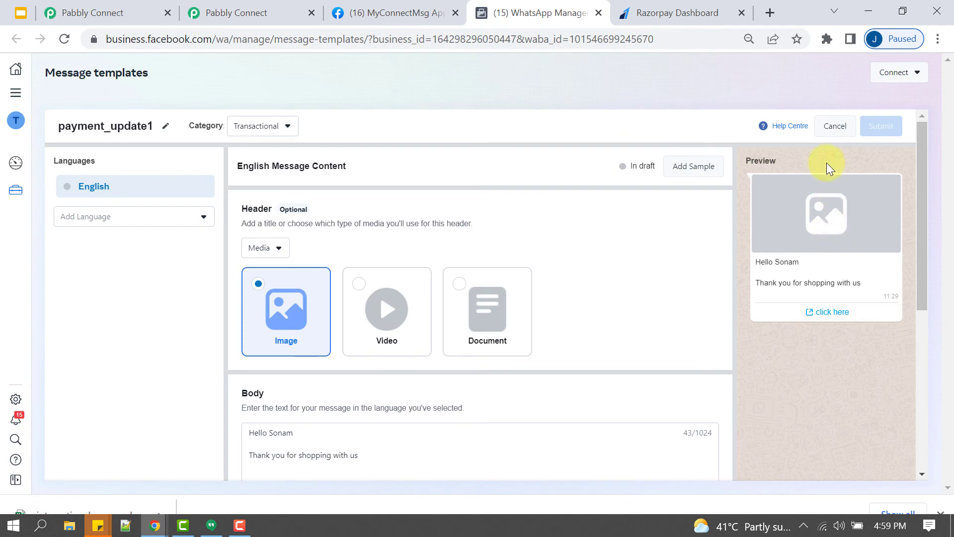
- Discard the draft and open the approved payment_link template
{"action": "left_click", "coordinate": [833, 130]}
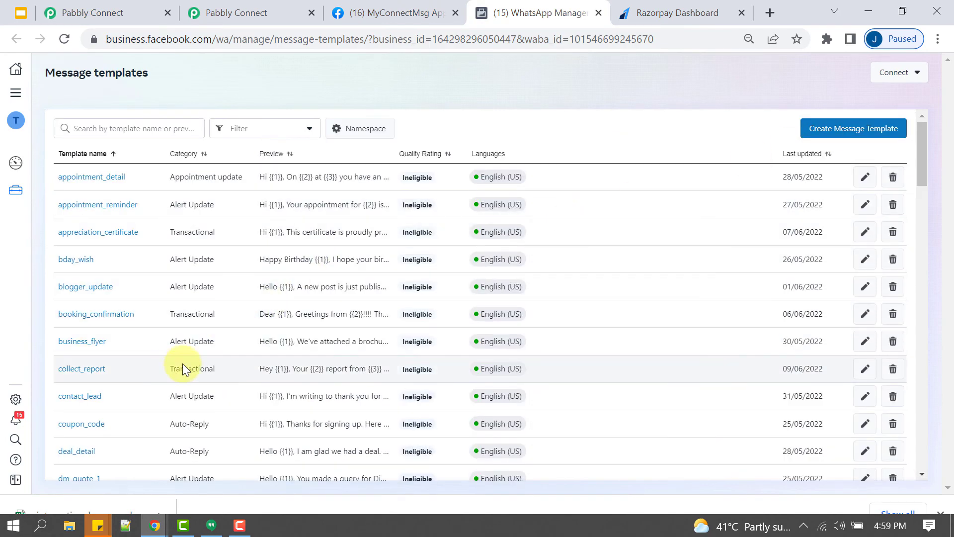
{"action": "scroll", "coordinate": [226, 348], "scroll_direction": "down", "scroll_amount": 6}
{"action": "scroll", "coordinate": [226, 344], "scroll_direction": "down", "scroll_amount": 12}
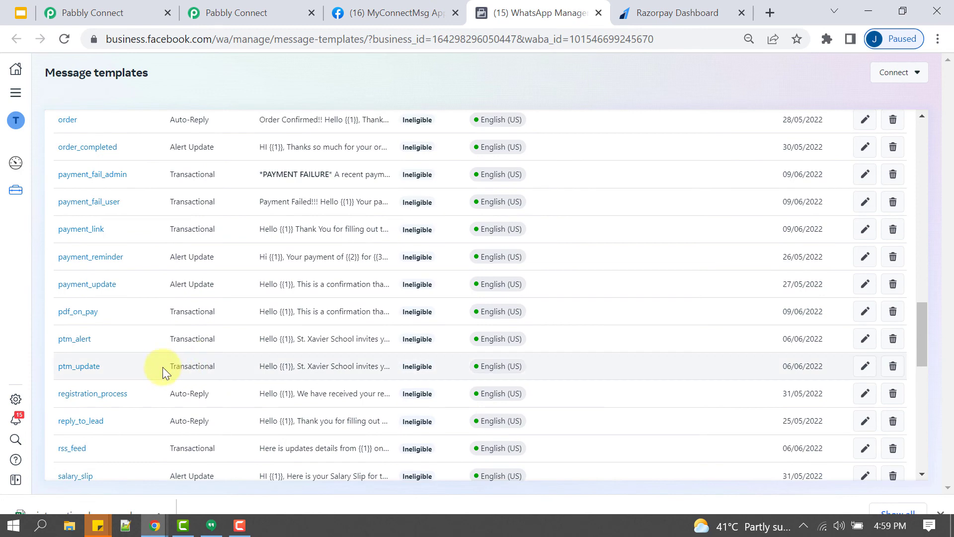
{"action": "left_click", "coordinate": [79, 231]}
{"action": "scroll", "coordinate": [413, 310], "scroll_direction": "up", "scroll_amount": 4}
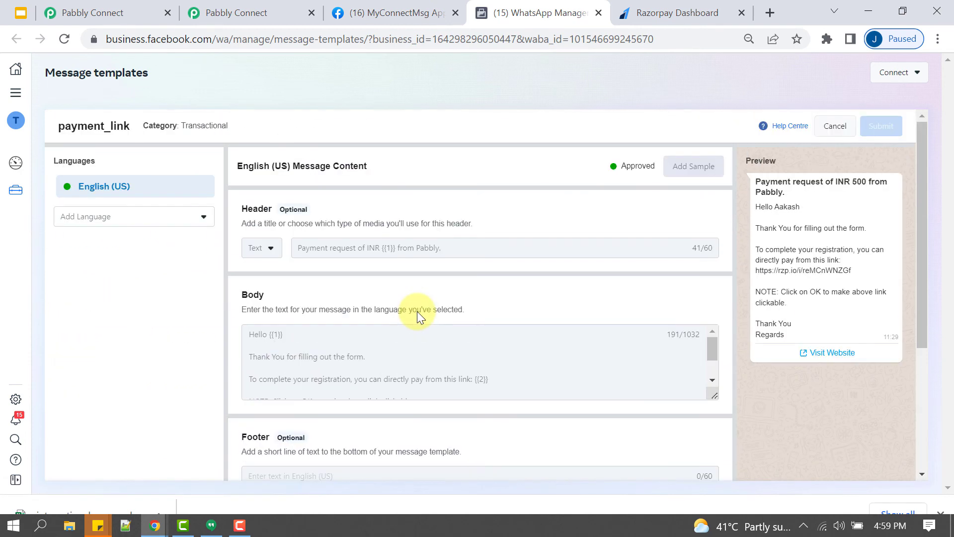
- Review the payment_link preview: payment request header, greeting, thank-you line and rzp.io payment link
{"action": "triple_click", "coordinate": [818, 184]}
{"action": "left_click", "coordinate": [810, 201]}
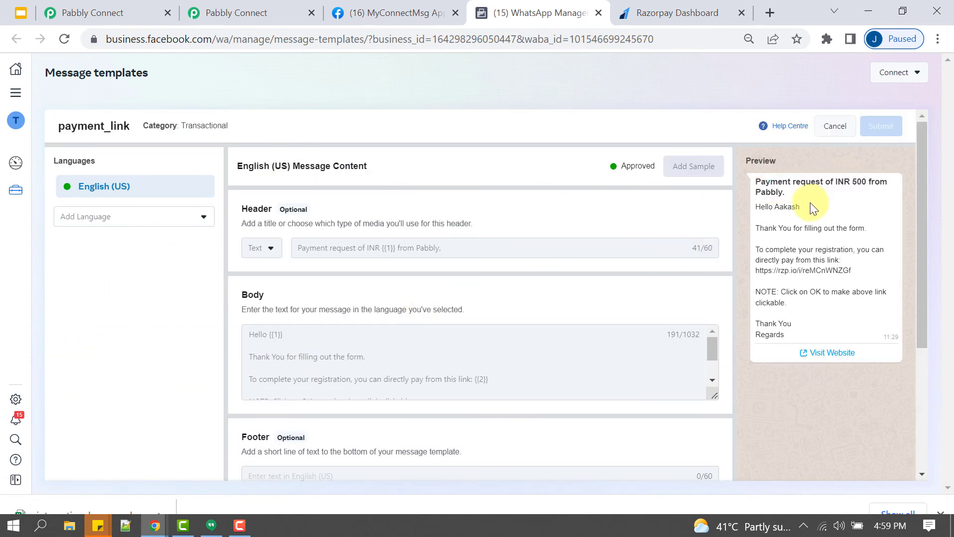
{"action": "left_click_drag", "start_coordinate": [770, 181], "coordinate": [826, 192]}
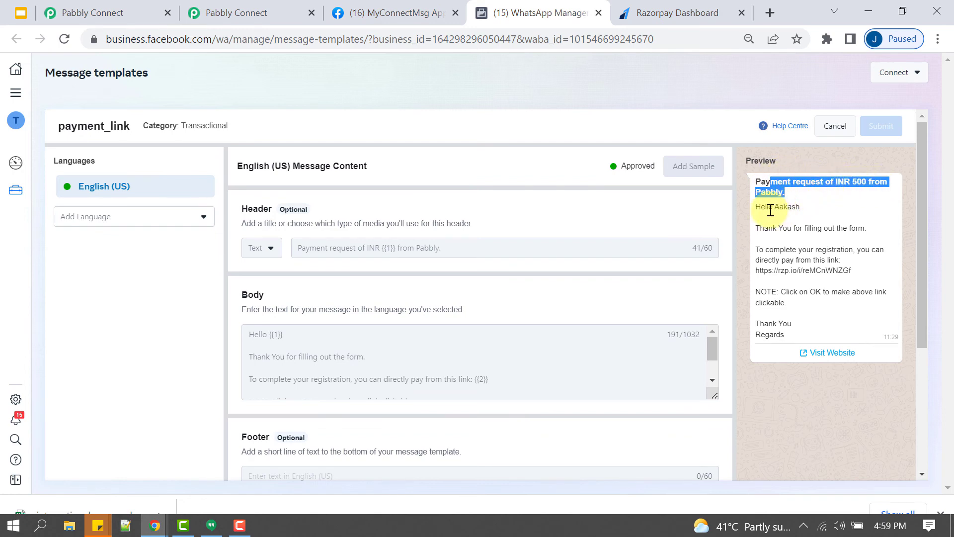
{"action": "left_click_drag", "start_coordinate": [768, 207], "coordinate": [788, 222]}
{"action": "triple_click", "coordinate": [764, 231]}
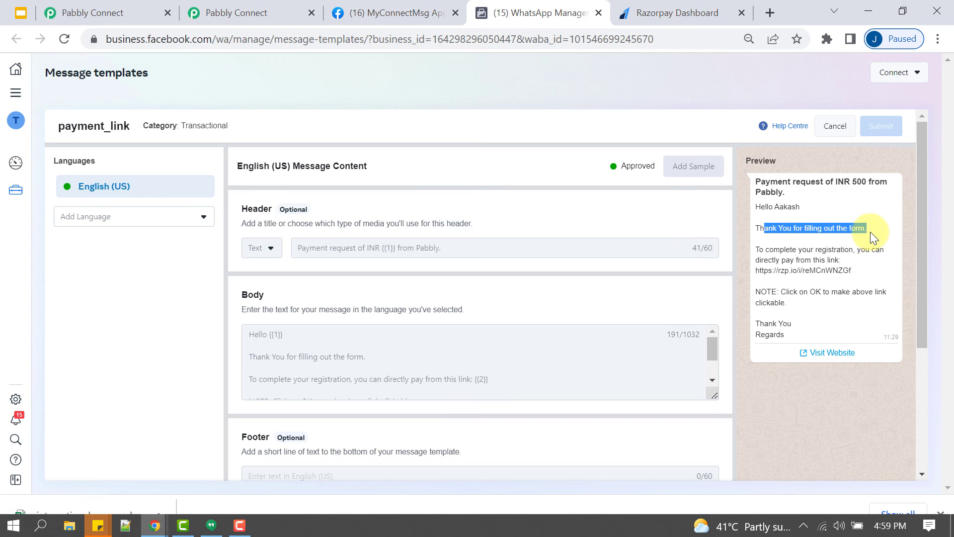
{"action": "left_click_drag", "start_coordinate": [782, 254], "coordinate": [840, 253]}
{"action": "left_click", "coordinate": [836, 250]}
{"action": "left_click_drag", "start_coordinate": [768, 260], "coordinate": [797, 282]}
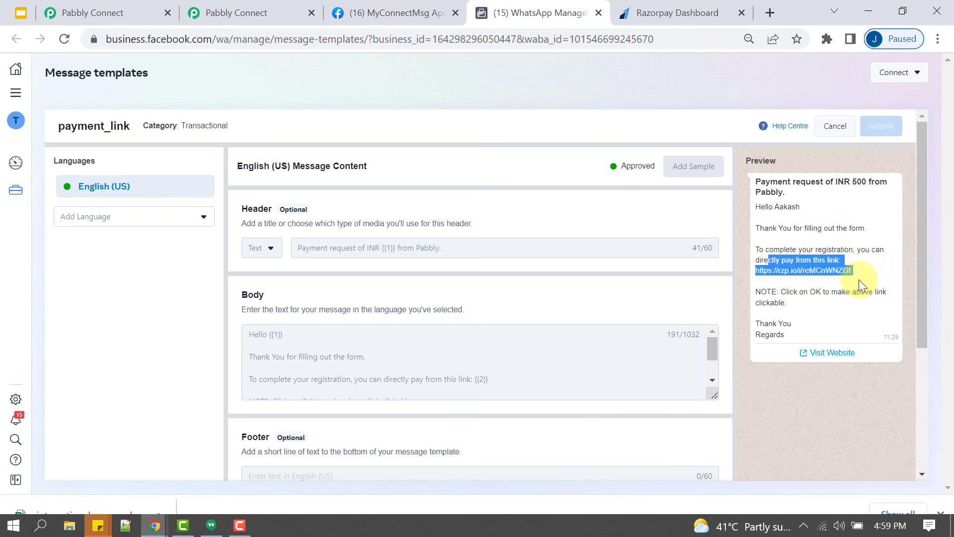
{"action": "left_click", "coordinate": [131, 154]}
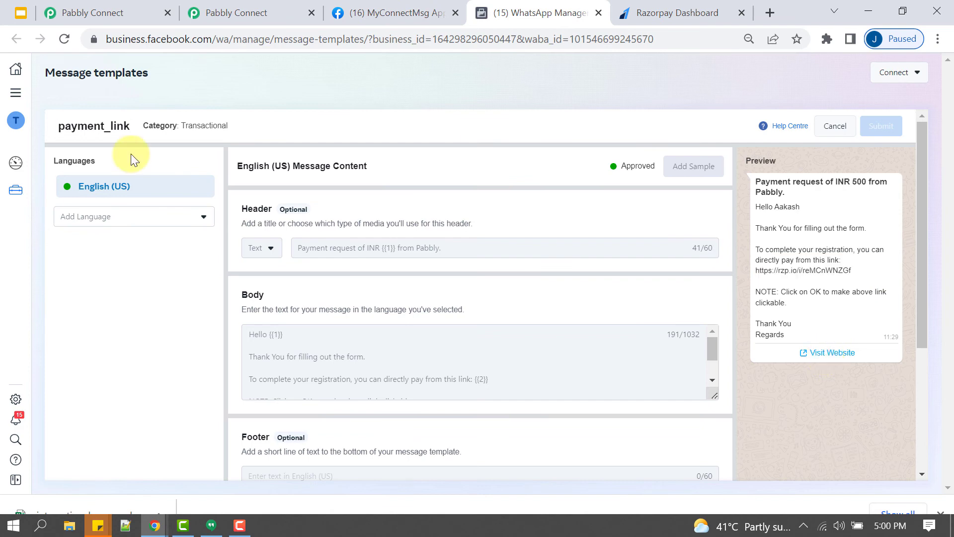
{"action": "left_click_drag", "start_coordinate": [77, 136], "coordinate": [103, 134]}
- Search 'paym' in Template Name and select the payment_link WhatsApp template
{"action": "left_click", "coordinate": [224, 13]}
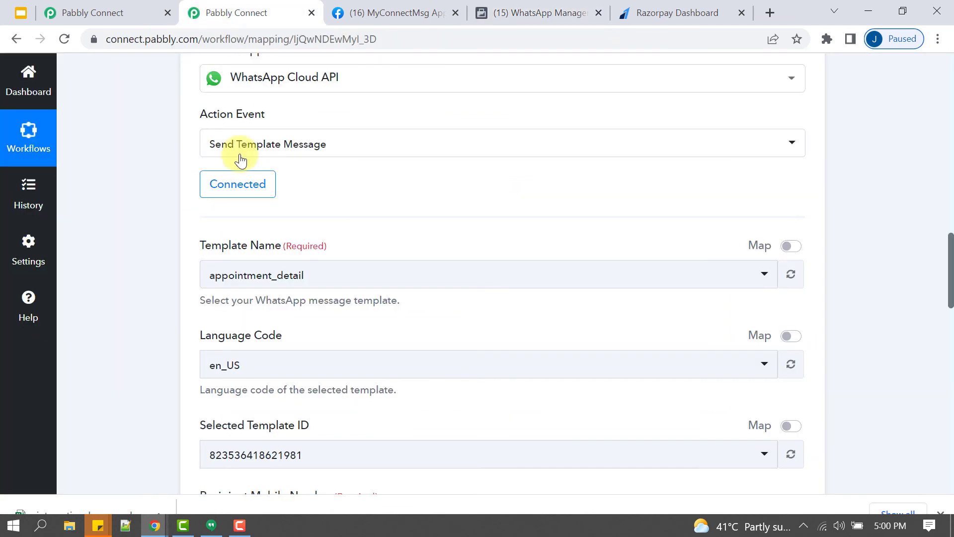
{"action": "left_click", "coordinate": [234, 281]}
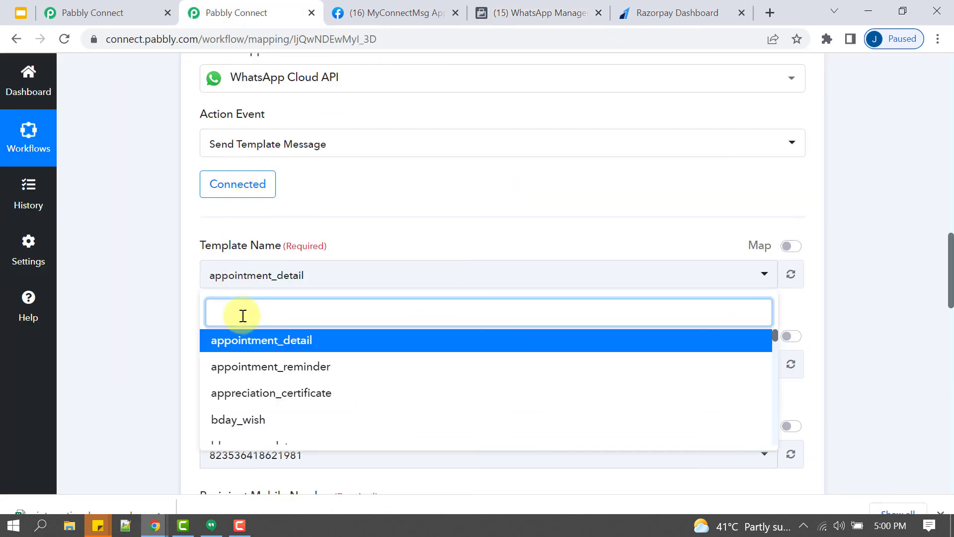
{"action": "type", "text": "payme"}
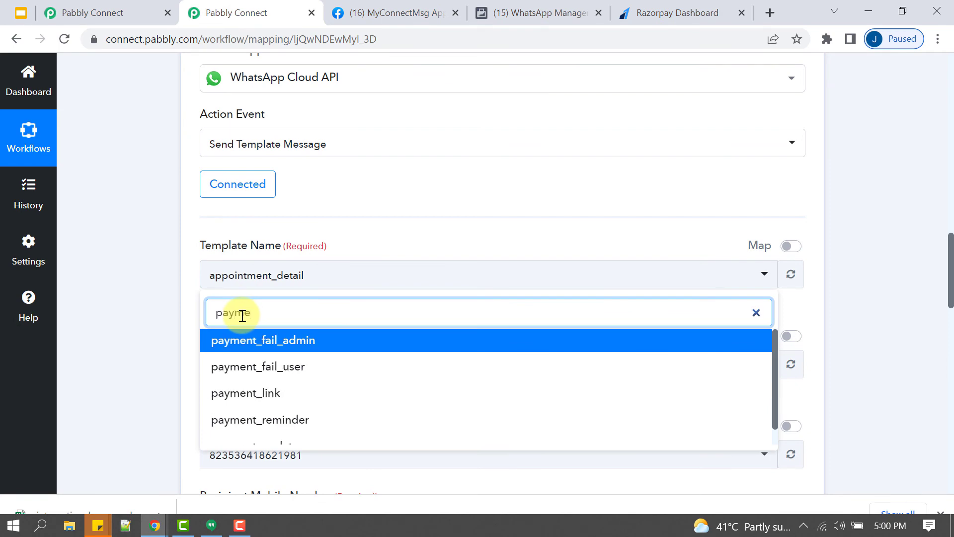
{"action": "left_click", "coordinate": [254, 393]}
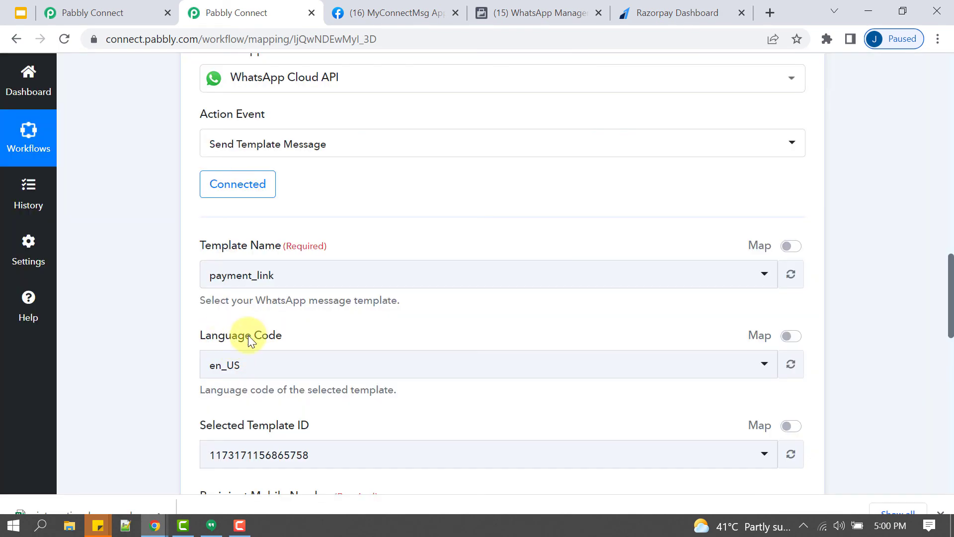
{"action": "left_click_drag", "start_coordinate": [248, 339], "coordinate": [368, 323]}
{"action": "scroll", "coordinate": [368, 323], "scroll_direction": "down", "scroll_amount": 4}
{"action": "left_click_drag", "start_coordinate": [212, 252], "coordinate": [305, 256]}
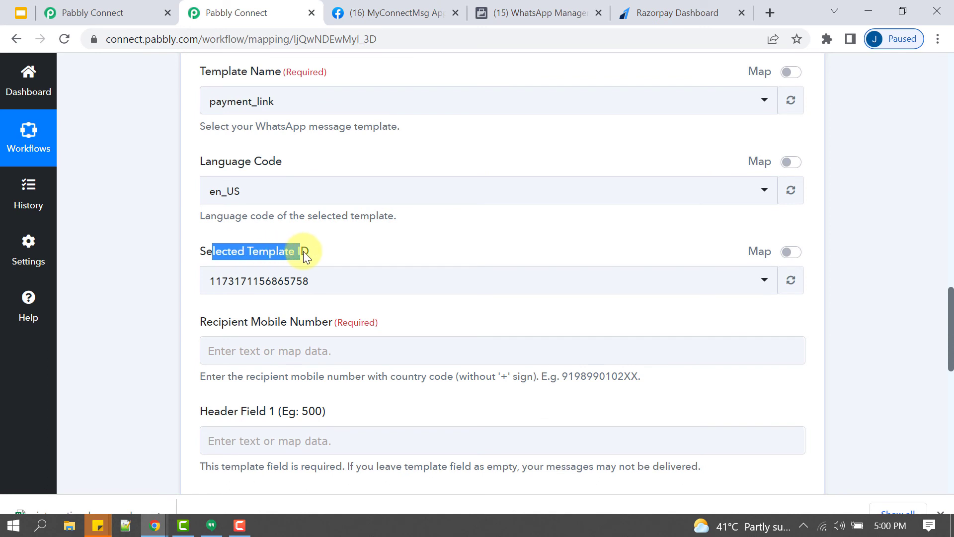
{"action": "scroll", "coordinate": [308, 251], "scroll_direction": "down", "scroll_amount": 4}
{"action": "left_click_drag", "start_coordinate": [238, 148], "coordinate": [362, 158]}
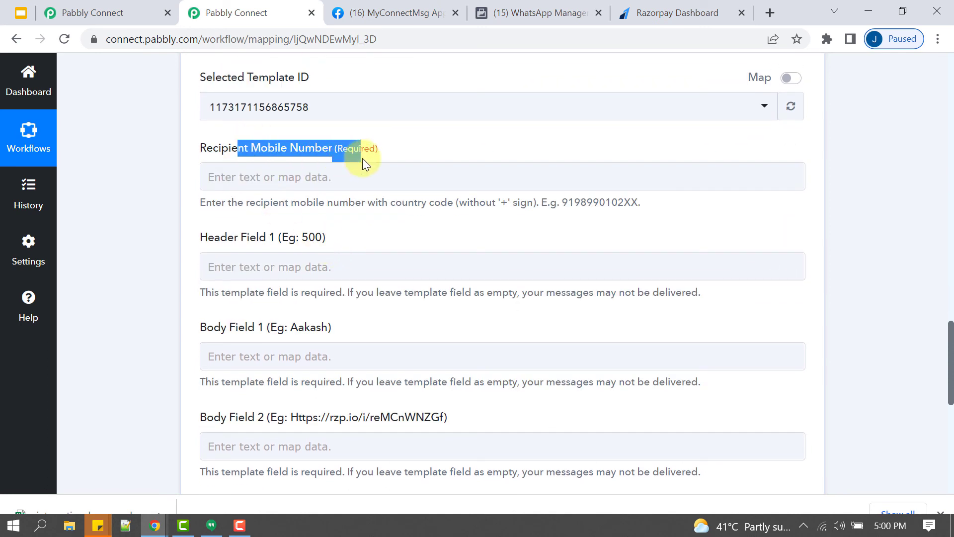
- Map Recipient Mobile Number to the WhatsApp number from the Pabbly Form Builder submission
{"action": "left_click", "coordinate": [311, 181]}
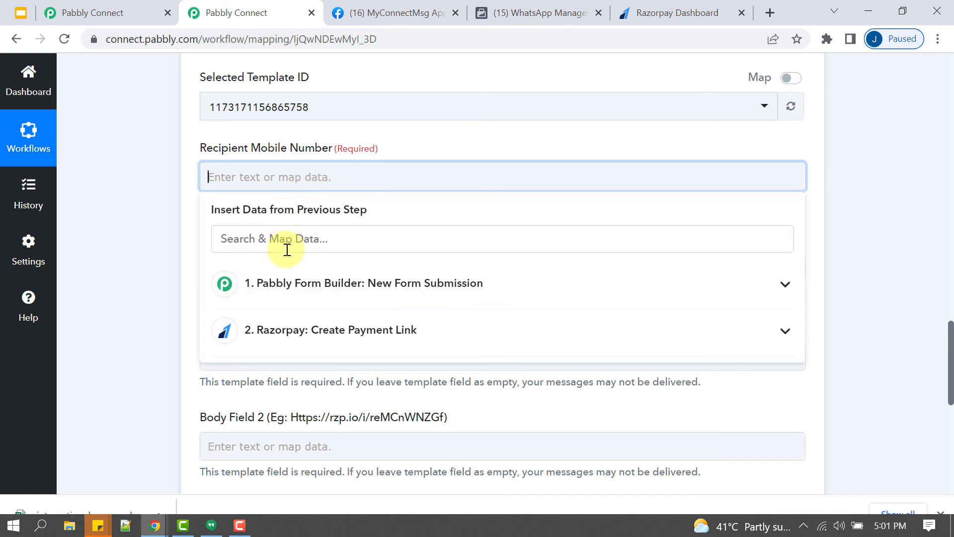
{"action": "left_click", "coordinate": [288, 290]}
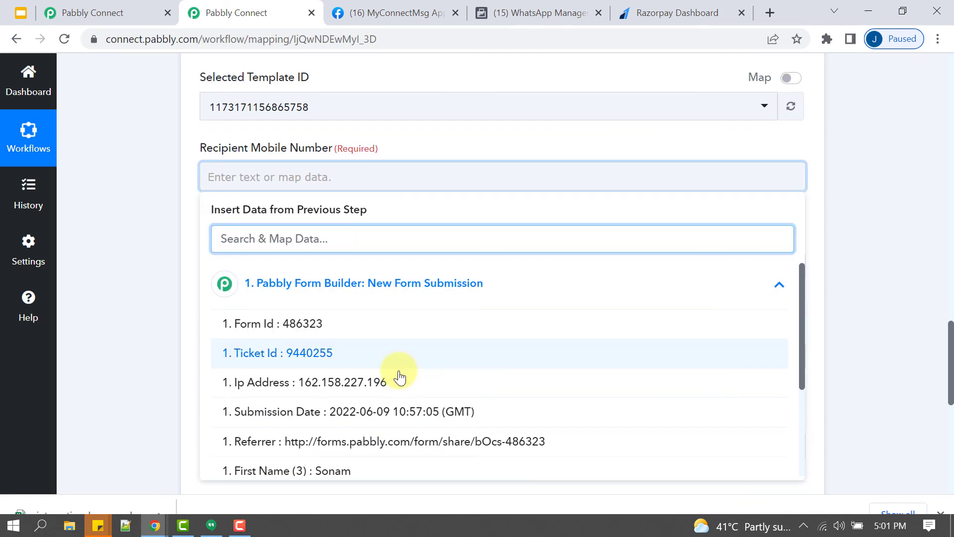
{"action": "scroll", "coordinate": [396, 377], "scroll_direction": "down", "scroll_amount": 3}
{"action": "left_click", "coordinate": [367, 417]}
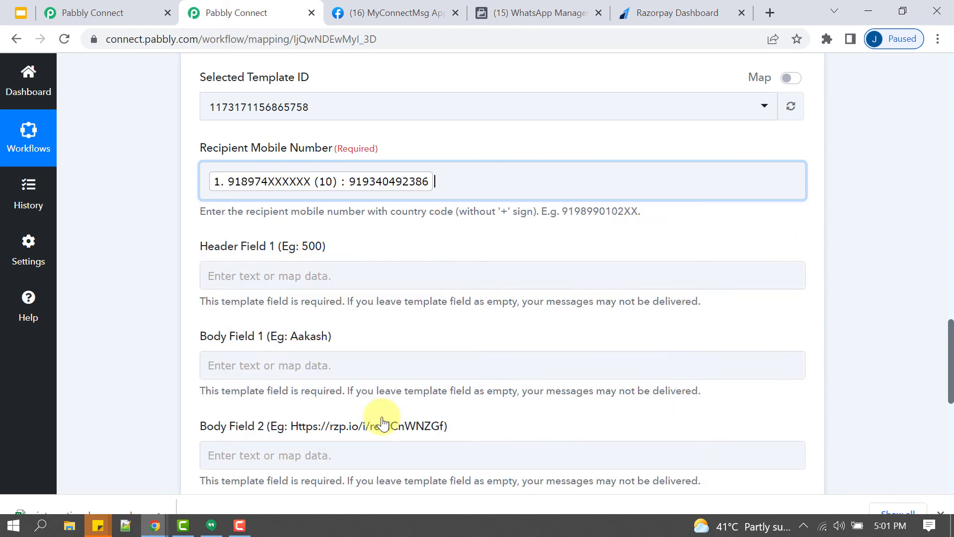
{"action": "left_click", "coordinate": [220, 189]}
{"action": "left_click", "coordinate": [149, 235]}
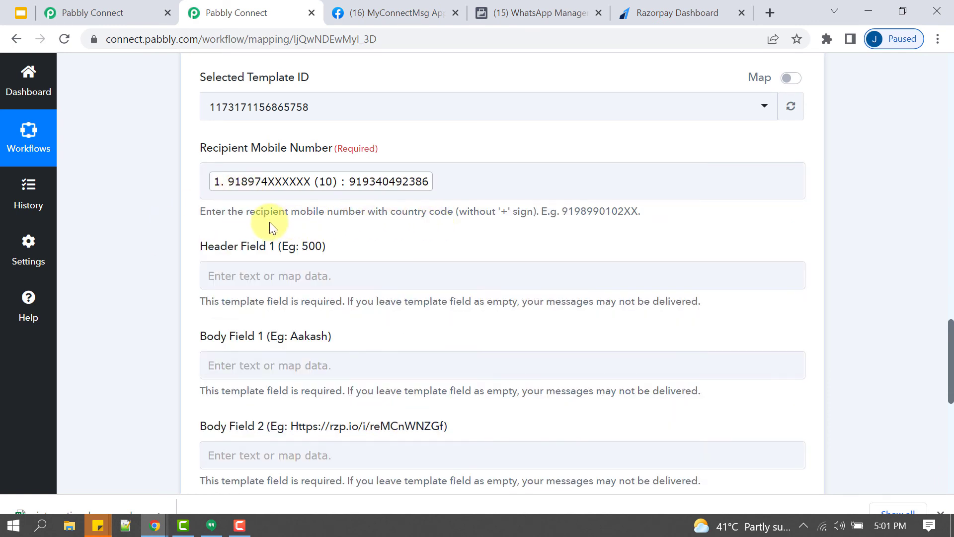
- Review the recipient number hint: no plus sign, following the example number format
{"action": "left_click_drag", "start_coordinate": [219, 218], "coordinate": [561, 213]}
{"action": "left_click", "coordinate": [514, 210]}
{"action": "left_click", "coordinate": [571, 212]}
{"action": "scroll", "coordinate": [318, 230], "scroll_direction": "up", "scroll_amount": 10}
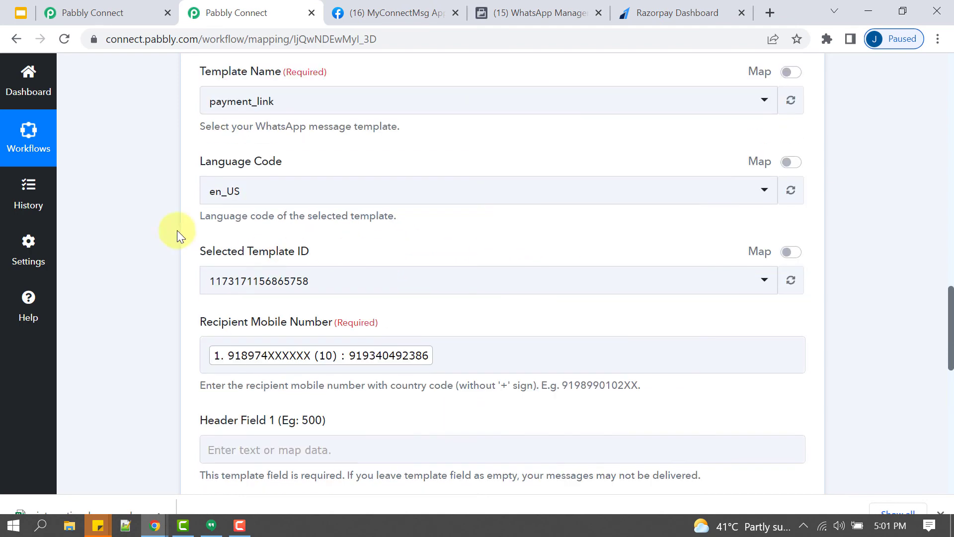
{"action": "scroll", "coordinate": [408, 300], "scroll_direction": "down", "scroll_amount": 12}
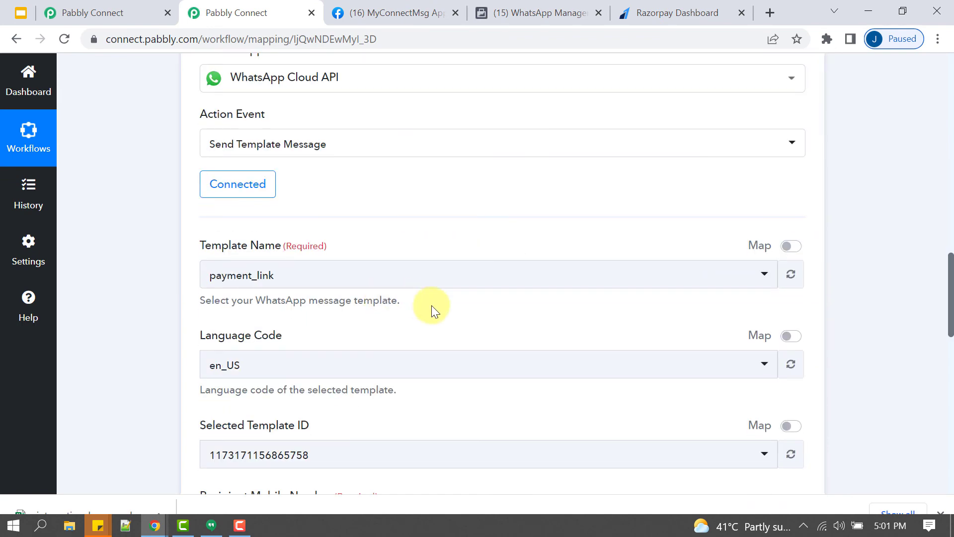
{"action": "left_click_drag", "start_coordinate": [479, 211], "coordinate": [627, 213]}
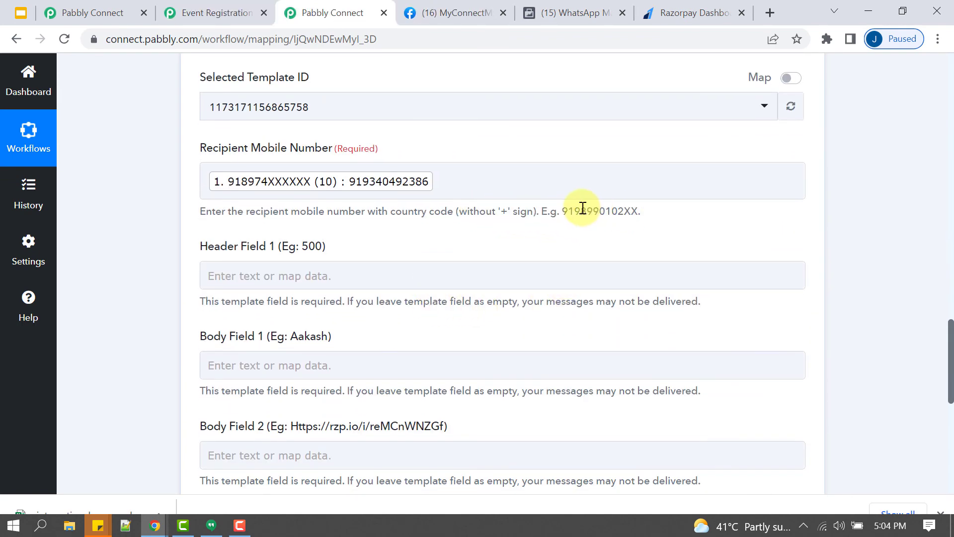
{"action": "left_click", "coordinate": [218, 12]}
{"action": "scroll", "coordinate": [321, 194], "scroll_direction": "up", "scroll_amount": 3}
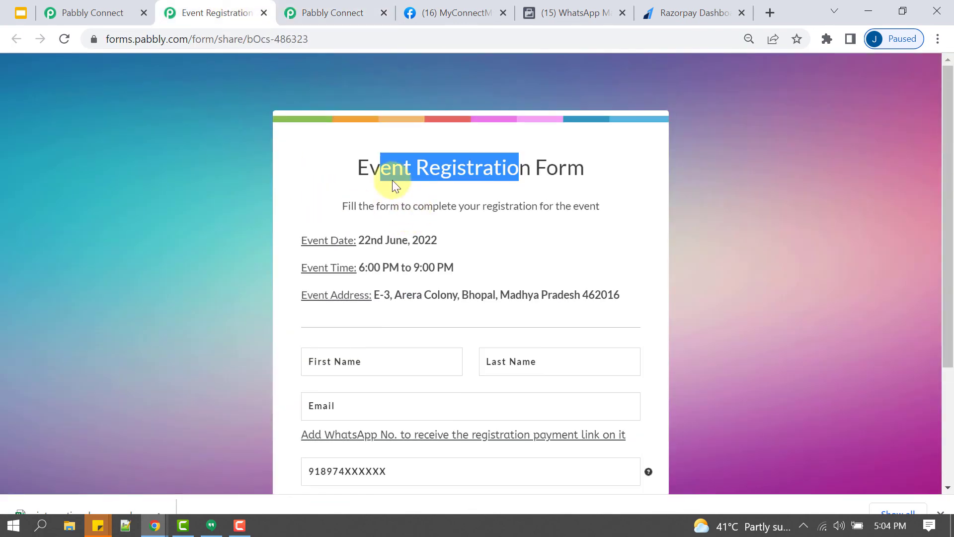
{"action": "left_click_drag", "start_coordinate": [368, 166], "coordinate": [585, 214]}
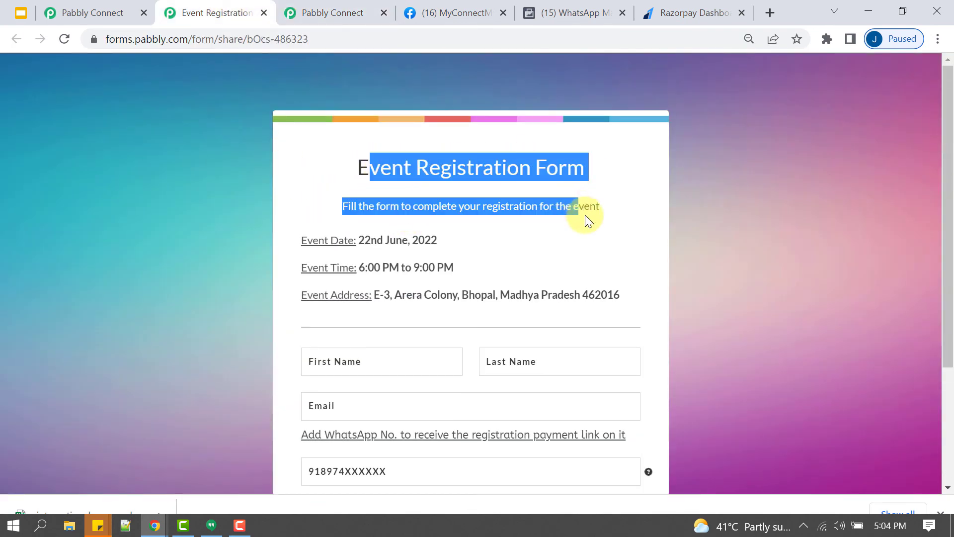
{"action": "scroll", "coordinate": [588, 231], "scroll_direction": "down", "scroll_amount": 3}
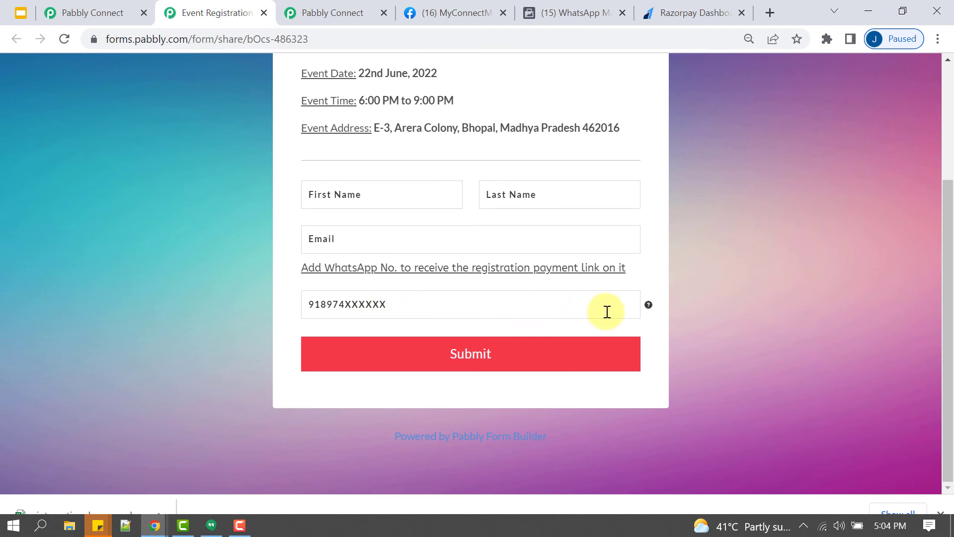
{"action": "mouse_move", "coordinate": [645, 312]}
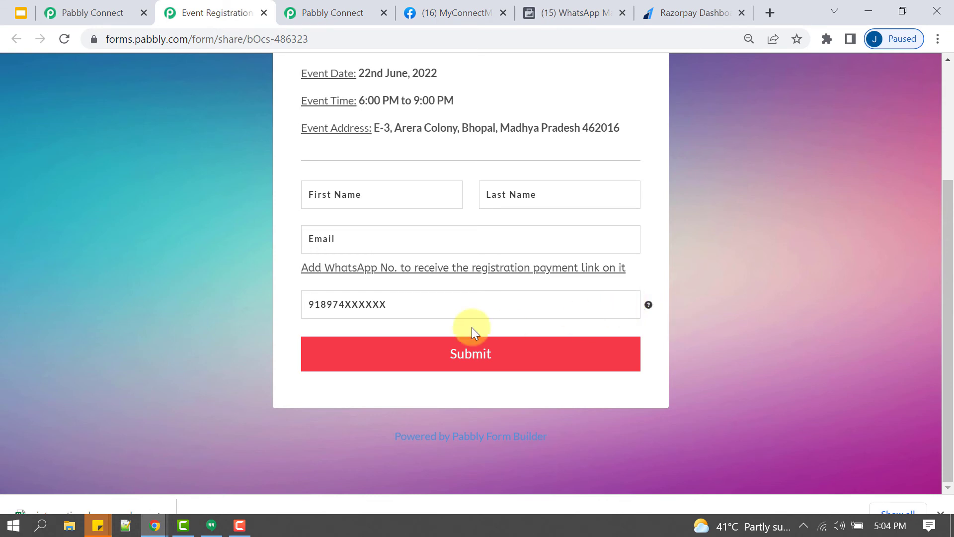
{"action": "left_click", "coordinate": [321, 306]}
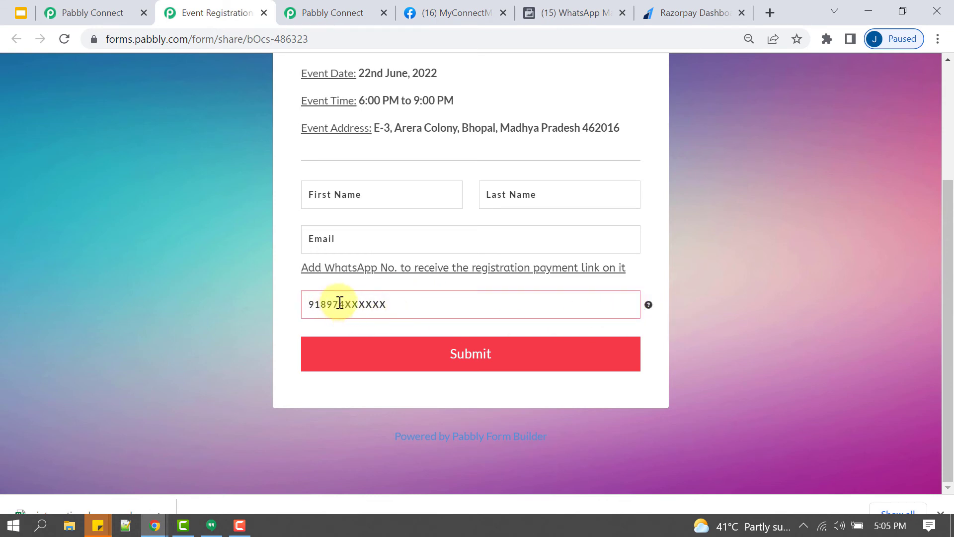
{"action": "key", "text": "ctrl+Tab"}
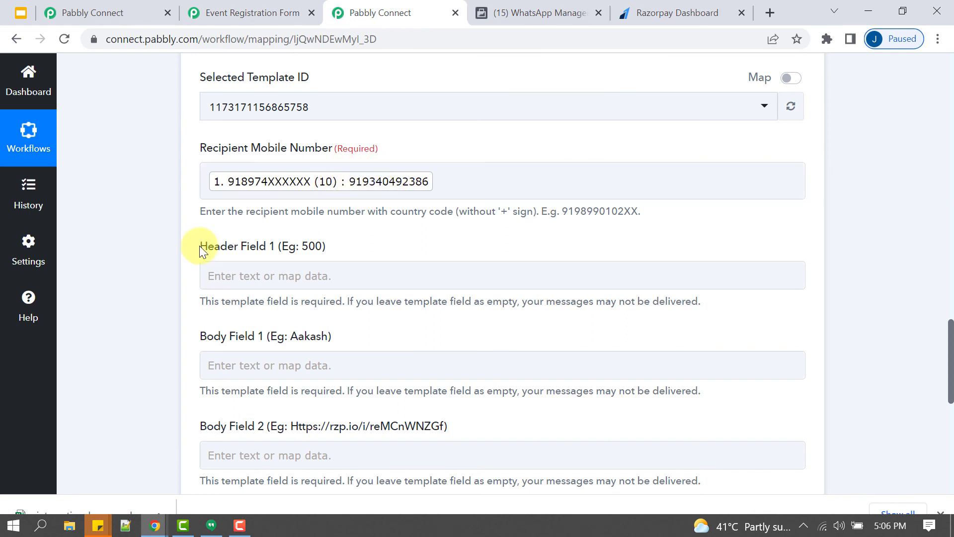
- Compare Header Field 1 and Body Fields 1–2 with the payment_link template's {{1}} and {{2}} placeholders in WhatsApp Manager
{"action": "left_click_drag", "start_coordinate": [200, 246], "coordinate": [251, 278]}
{"action": "left_click_drag", "start_coordinate": [236, 339], "coordinate": [261, 338]}
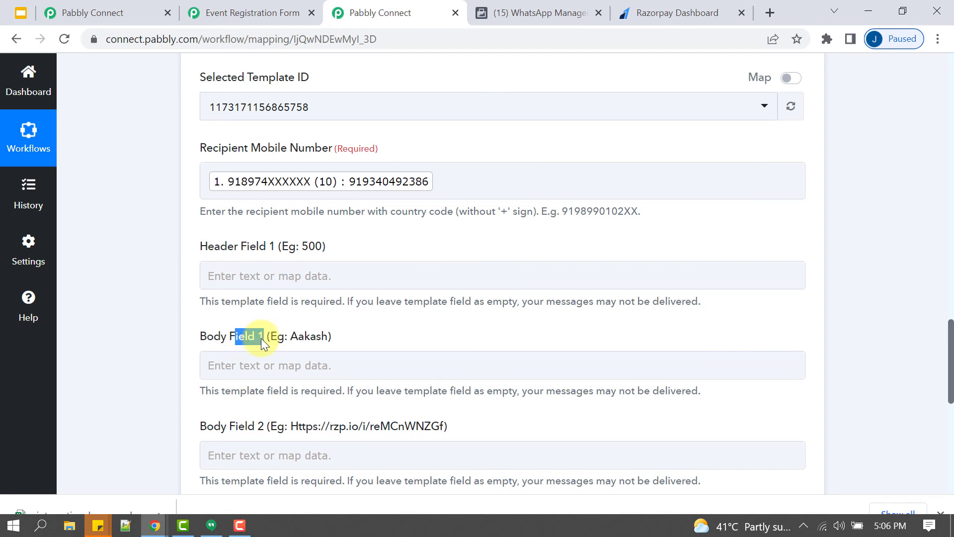
{"action": "left_click_drag", "start_coordinate": [229, 426], "coordinate": [275, 431]}
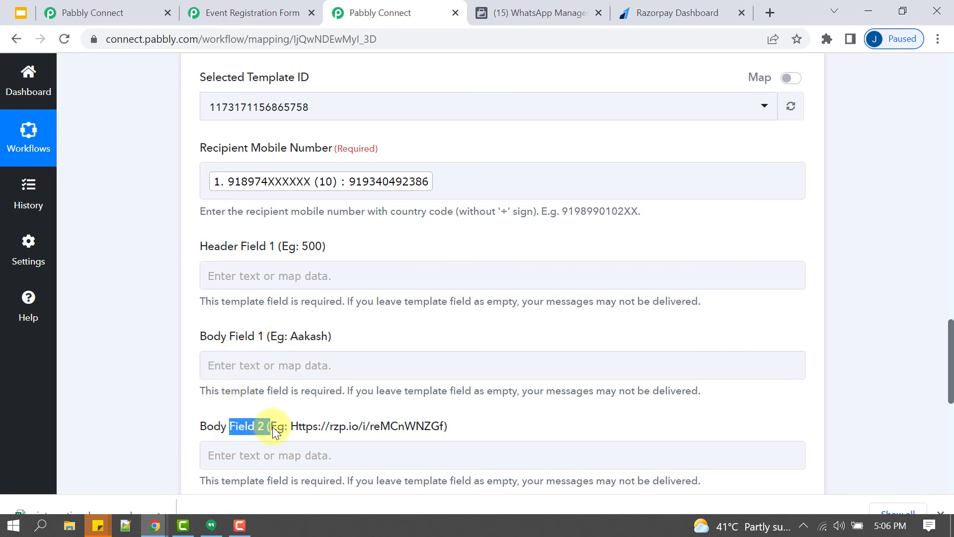
{"action": "left_click", "coordinate": [527, 7]}
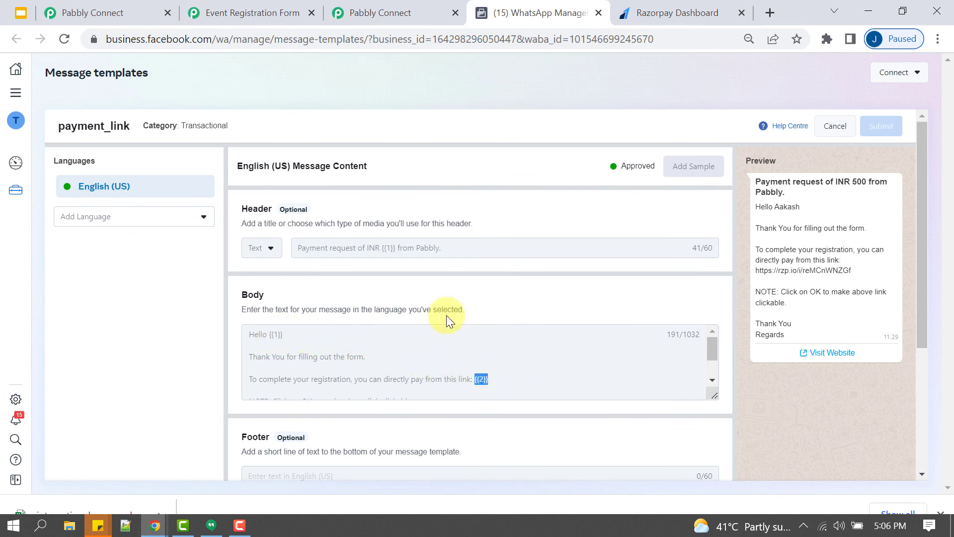
{"action": "left_click_drag", "start_coordinate": [398, 253], "coordinate": [386, 255]}
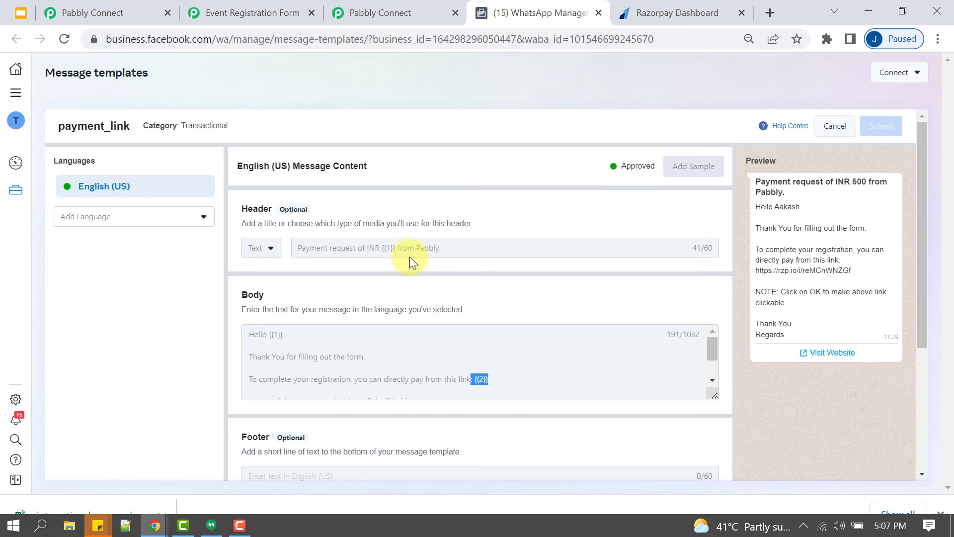
- Check the template header's INR {{1}} placeholder against its sample amount of INR 500
{"action": "left_click_drag", "start_coordinate": [395, 249], "coordinate": [386, 251]}
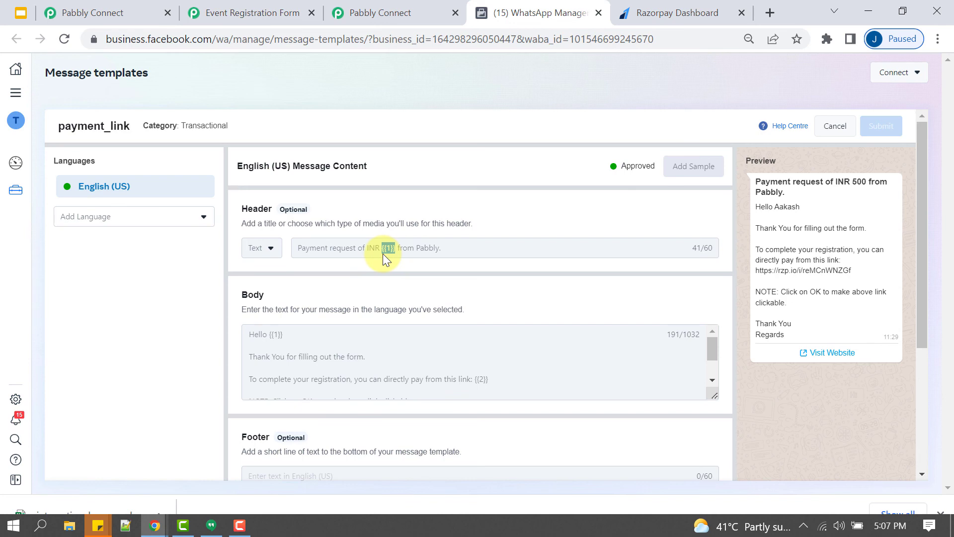
{"action": "left_click_drag", "start_coordinate": [252, 209], "coordinate": [241, 208]}
{"action": "left_click_drag", "start_coordinate": [836, 182], "coordinate": [867, 182]}
- Map the Razorpay payment link's Amount (1000) into Header Field 1
{"action": "left_click", "coordinate": [380, 12]}
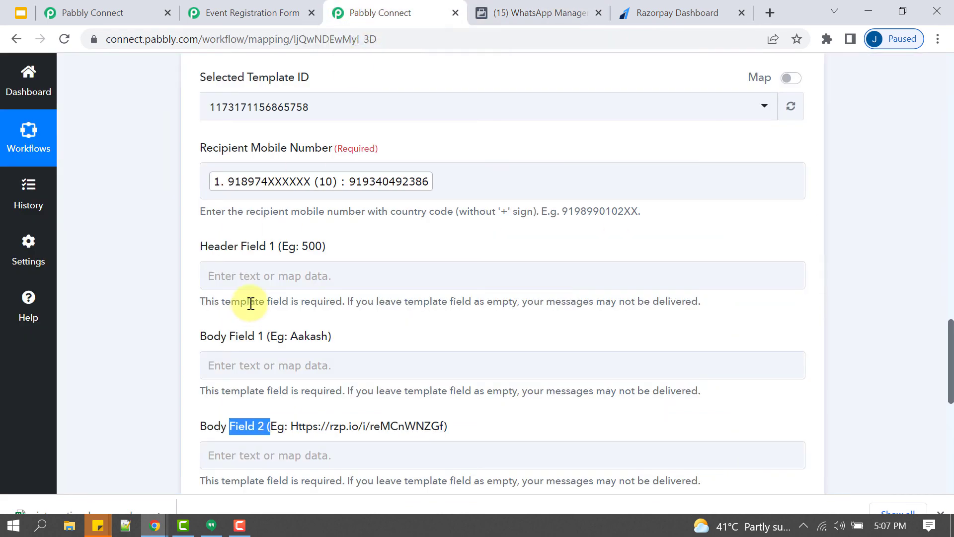
{"action": "left_click", "coordinate": [277, 273]}
{"action": "left_click", "coordinate": [257, 428]}
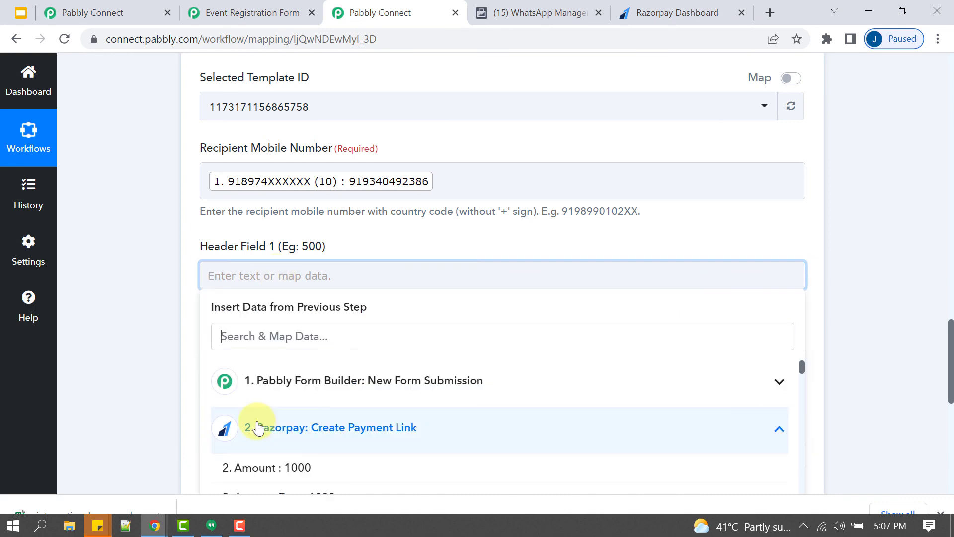
{"action": "scroll", "coordinate": [348, 405], "scroll_direction": "down", "scroll_amount": 3}
{"action": "scroll", "coordinate": [347, 404], "scroll_direction": "up", "scroll_amount": 3}
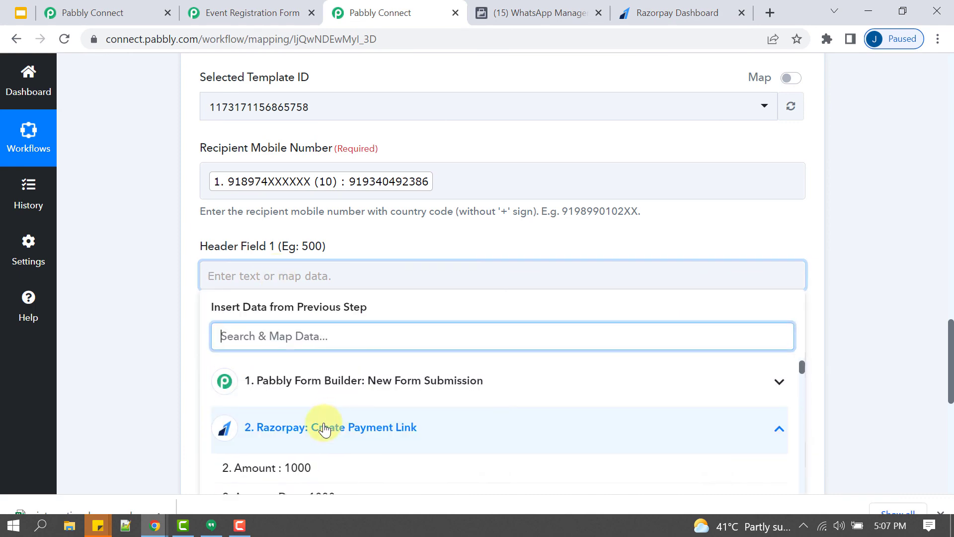
{"action": "left_click", "coordinate": [273, 469]}
{"action": "left_click", "coordinate": [164, 351]}
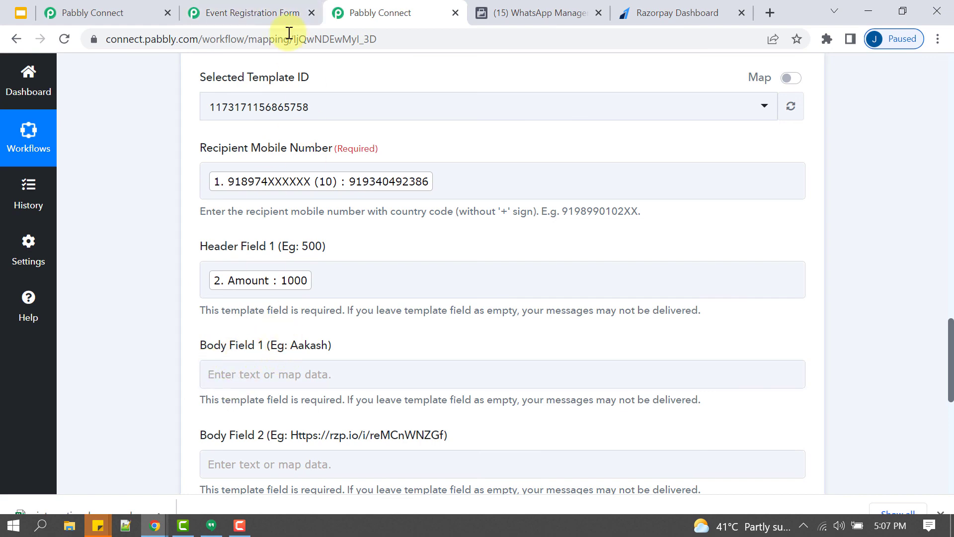
- Re-check the payment_link template's body placeholders before mapping the body fields
{"action": "left_click", "coordinate": [501, 12]}
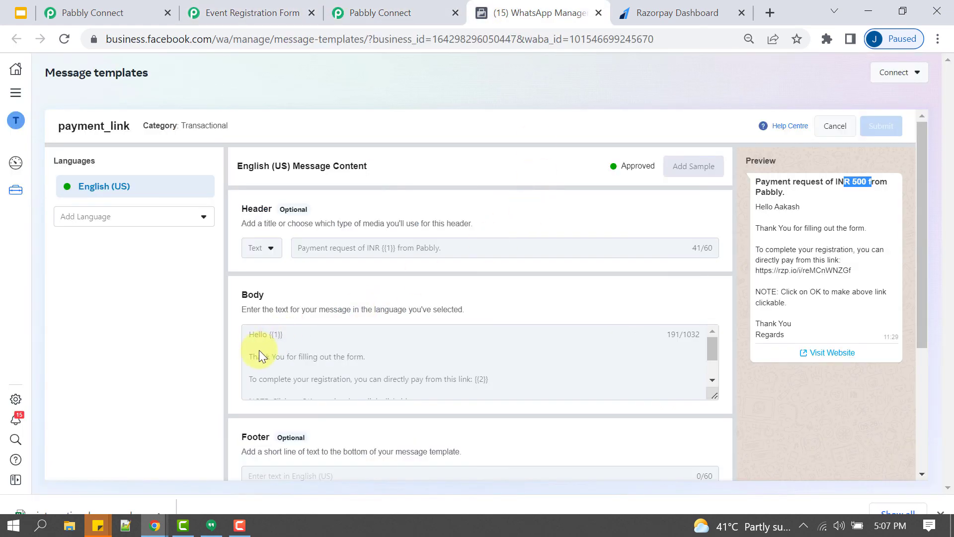
{"action": "left_click_drag", "start_coordinate": [270, 332], "coordinate": [293, 332]}
{"action": "left_click", "coordinate": [423, 11]}
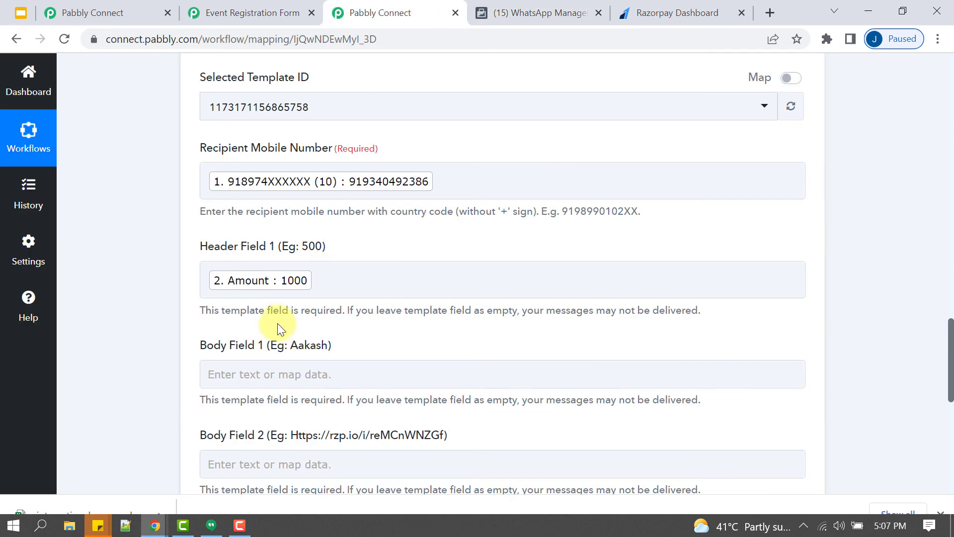
{"action": "scroll", "coordinate": [323, 220], "scroll_direction": "down", "scroll_amount": 3}
- Map the form submitter's First Name and Last Name into Body Field 1
{"action": "left_click", "coordinate": [353, 201]}
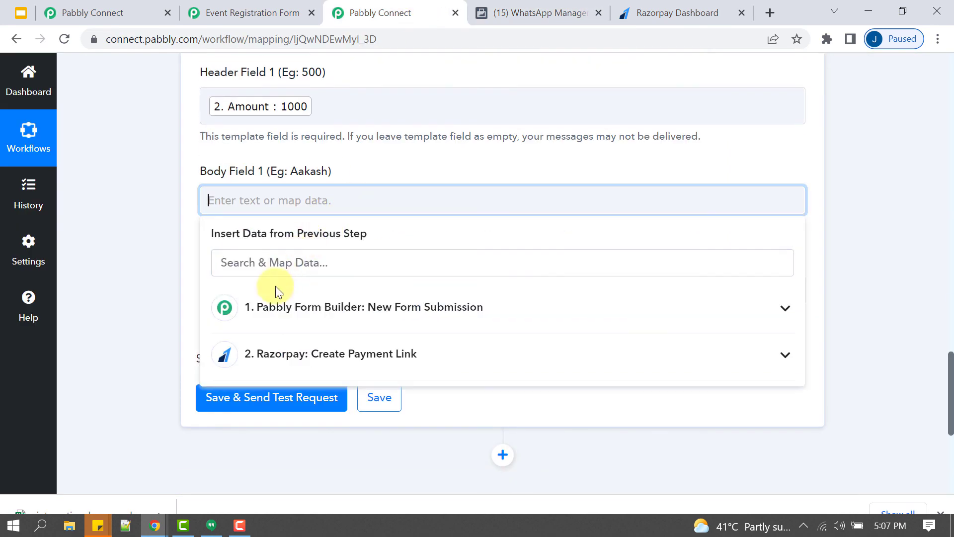
{"action": "left_click", "coordinate": [272, 314]}
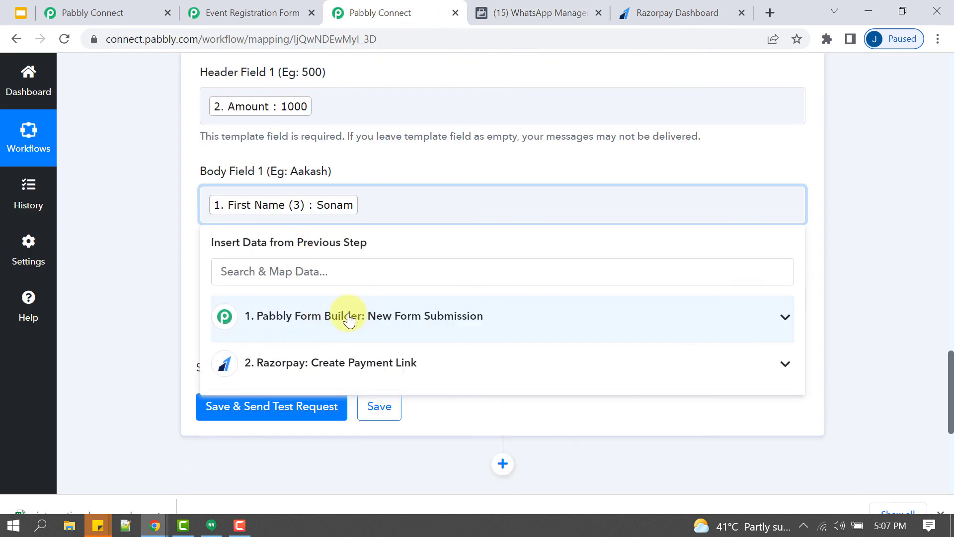
{"action": "left_click_drag", "start_coordinate": [212, 234], "coordinate": [288, 270]}
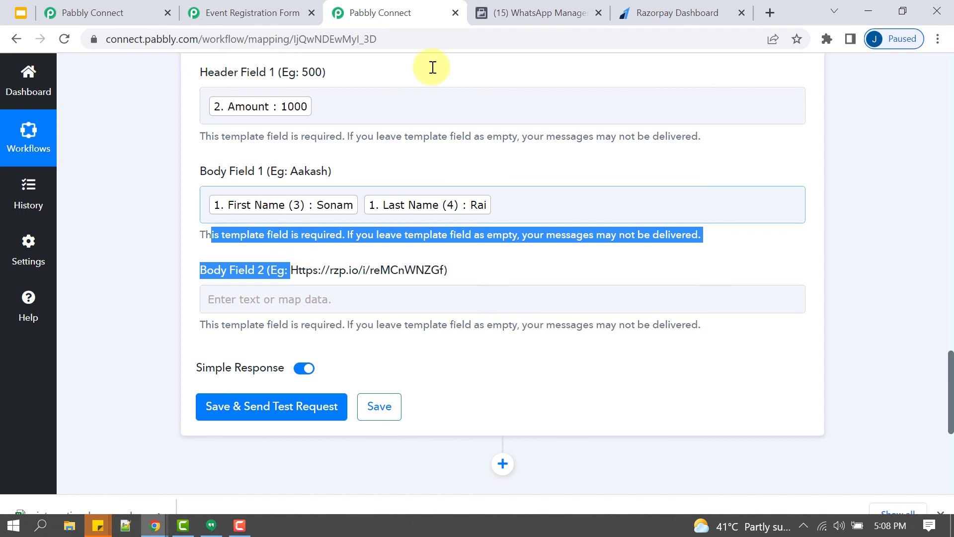
{"action": "left_click", "coordinate": [531, 13]}
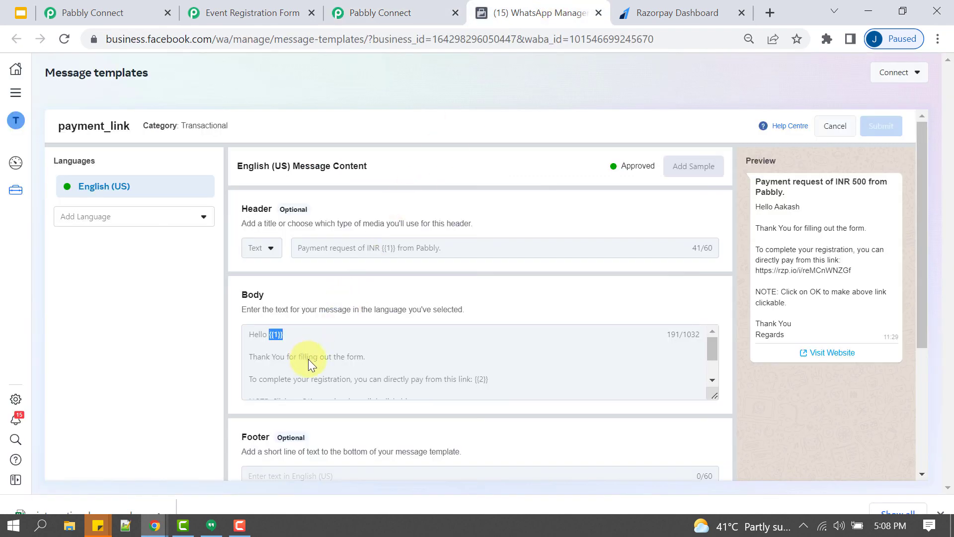
{"action": "left_click", "coordinate": [450, 2]}
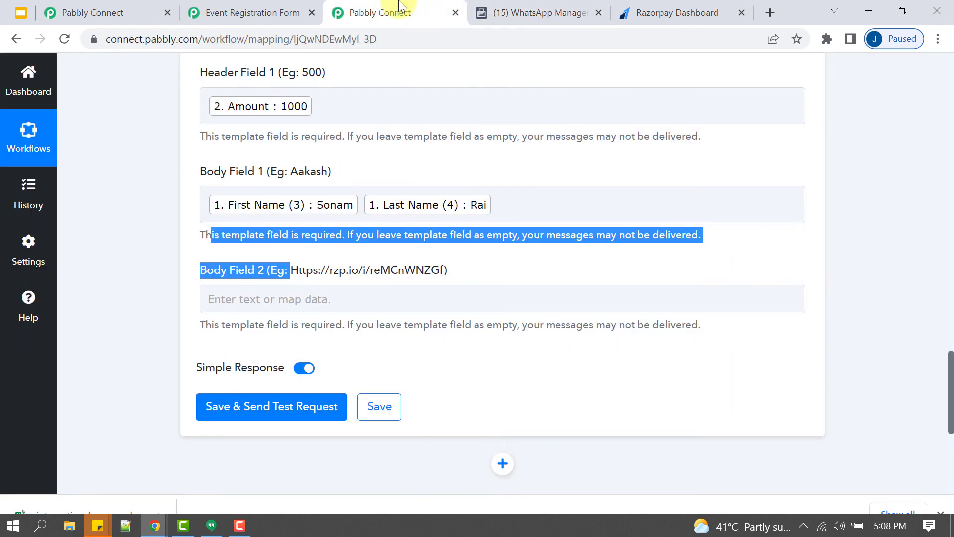
- Map the Razorpay step's Short Url into Body Field 2
{"action": "left_click", "coordinate": [232, 299]}
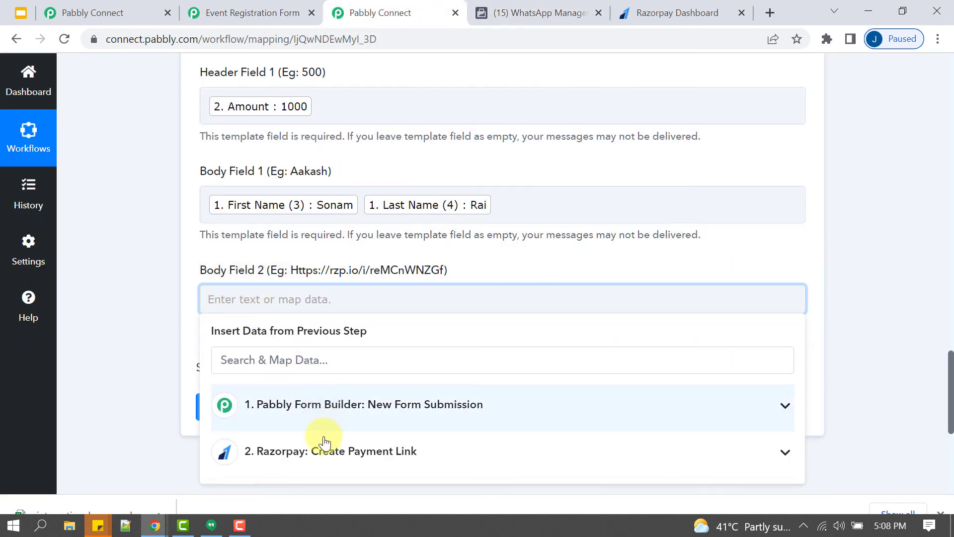
{"action": "left_click", "coordinate": [304, 457]}
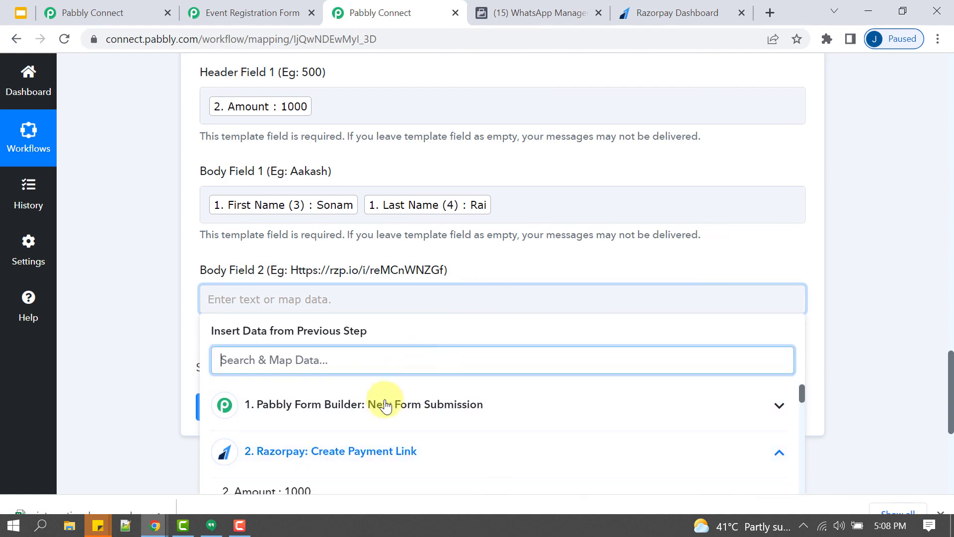
{"action": "scroll", "coordinate": [348, 412], "scroll_direction": "down", "scroll_amount": 3}
{"action": "scroll", "coordinate": [439, 352], "scroll_direction": "down", "scroll_amount": 3}
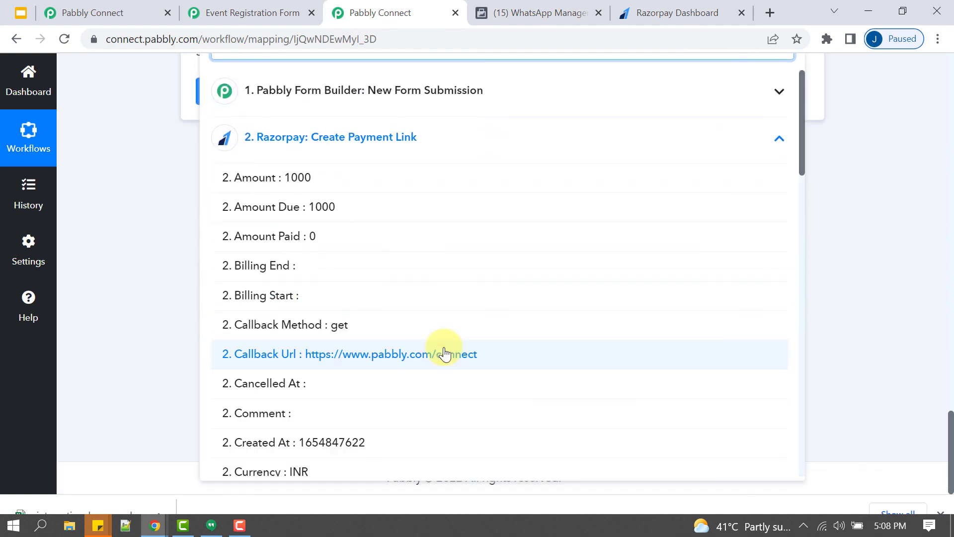
{"action": "scroll", "coordinate": [441, 289], "scroll_direction": "down", "scroll_amount": 6}
{"action": "scroll", "coordinate": [429, 306], "scroll_direction": "down", "scroll_amount": 10}
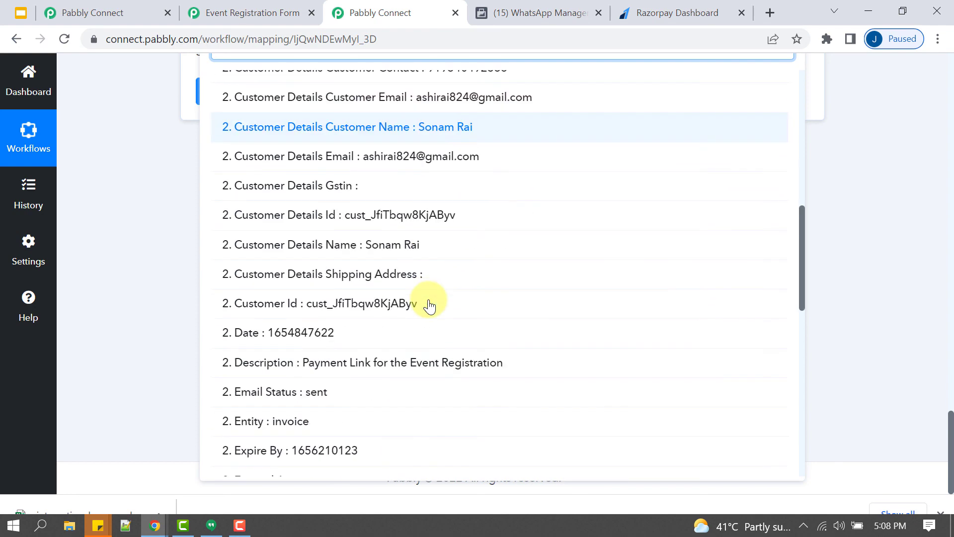
{"action": "scroll", "coordinate": [430, 305], "scroll_direction": "down", "scroll_amount": 5}
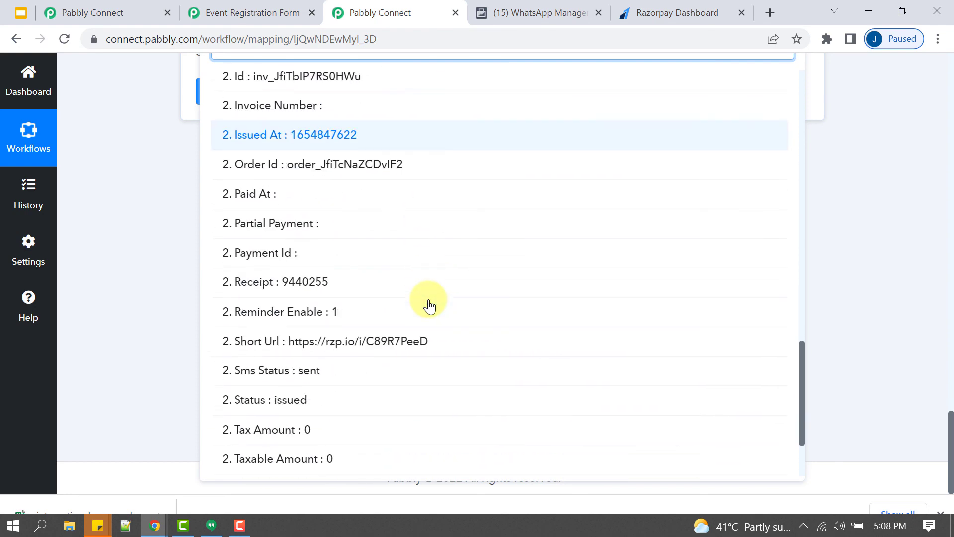
{"action": "scroll", "coordinate": [408, 315], "scroll_direction": "up", "scroll_amount": 3}
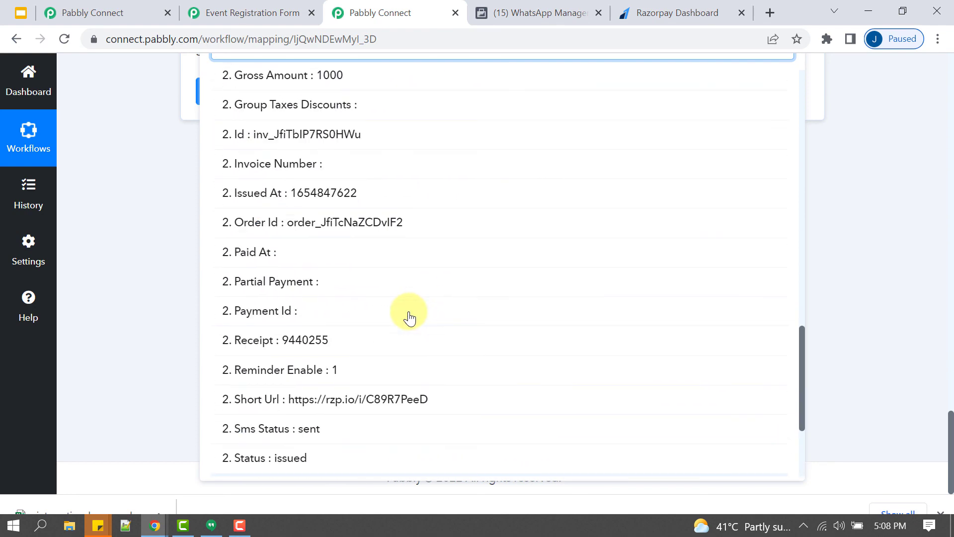
{"action": "scroll", "coordinate": [409, 315], "scroll_direction": "down", "scroll_amount": 3}
{"action": "left_click", "coordinate": [368, 228]}
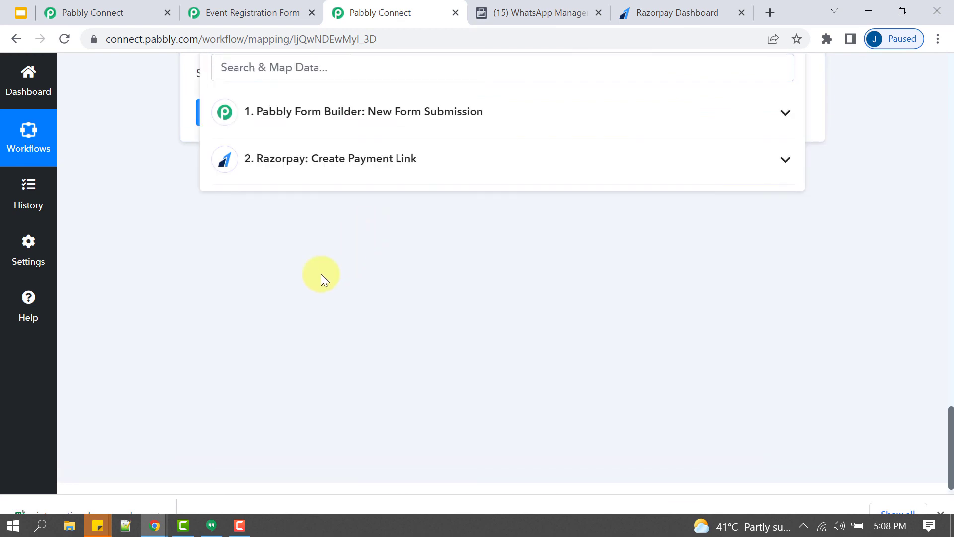
{"action": "scroll", "coordinate": [321, 274], "scroll_direction": "up", "scroll_amount": 5}
- Close the data picker and review the mapped WhatsApp template fields
{"action": "left_click", "coordinate": [303, 303]}
{"action": "scroll", "coordinate": [348, 297], "scroll_direction": "down", "scroll_amount": 5}
{"action": "scroll", "coordinate": [355, 298], "scroll_direction": "up", "scroll_amount": 5}
{"action": "scroll", "coordinate": [386, 314], "scroll_direction": "up", "scroll_amount": 5}
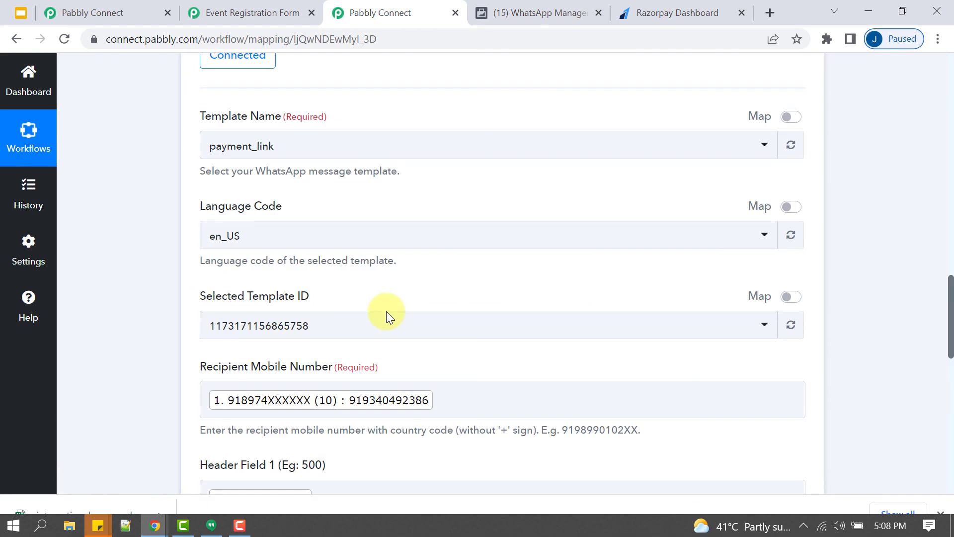
{"action": "scroll", "coordinate": [357, 244], "scroll_direction": "down", "scroll_amount": 5}
{"action": "scroll", "coordinate": [298, 213], "scroll_direction": "down", "scroll_amount": 5}
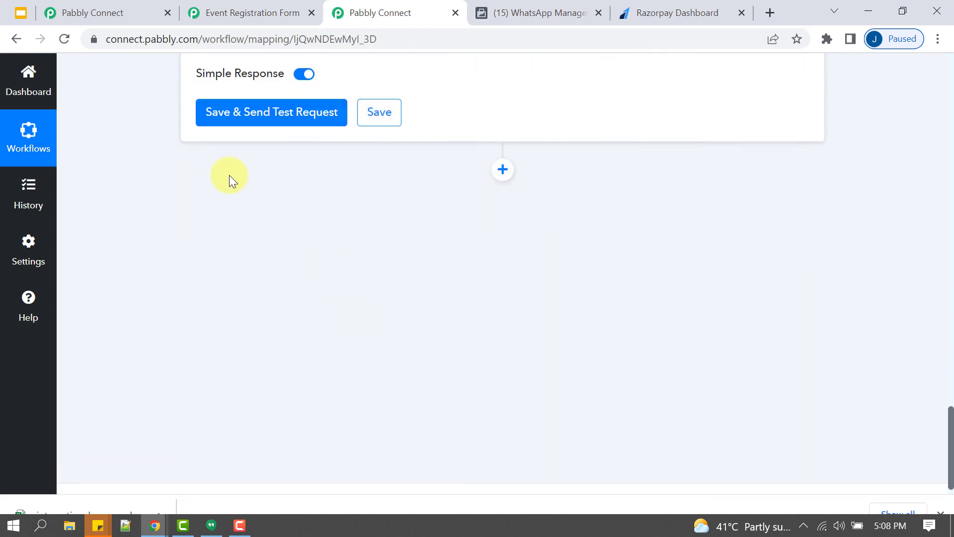
{"action": "scroll", "coordinate": [230, 251], "scroll_direction": "up", "scroll_amount": 5}
{"action": "scroll", "coordinate": [297, 322], "scroll_direction": "down", "scroll_amount": 3}
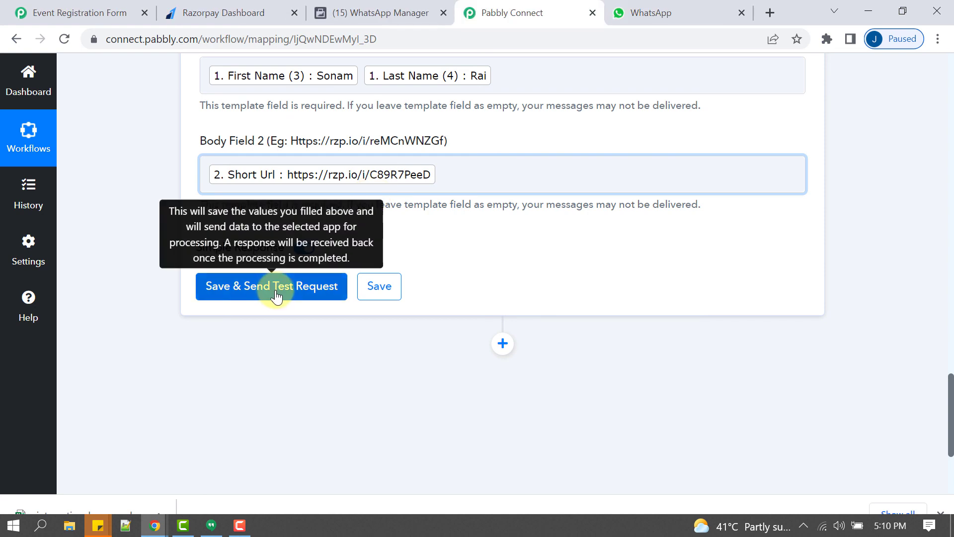
- Save the WhatsApp step with a test request and confirm the response succeeded
{"action": "left_click", "coordinate": [275, 294]}
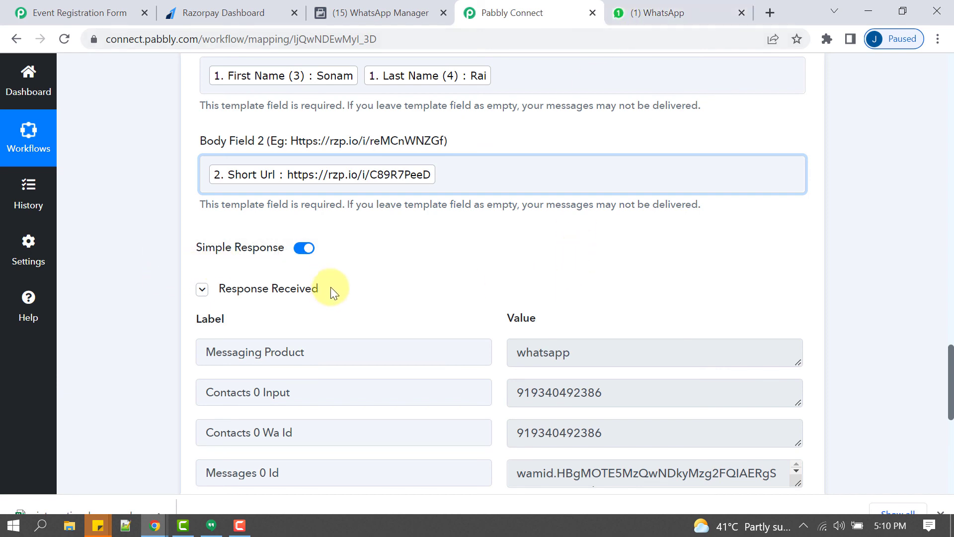
{"action": "left_click_drag", "start_coordinate": [330, 287], "coordinate": [219, 293]}
{"action": "left_click", "coordinate": [660, 11]}
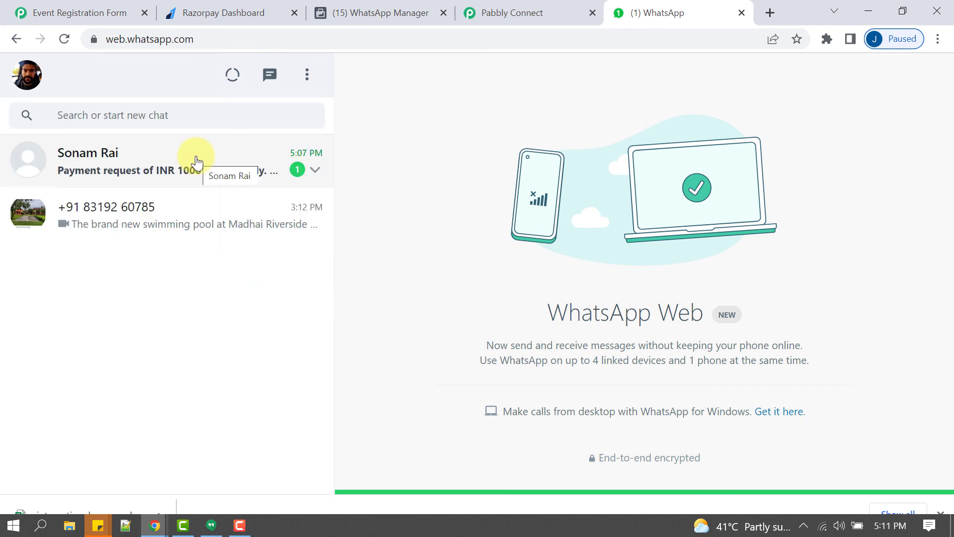
- Open the contact's chat and read the INR 1000 payment request message
{"action": "left_click", "coordinate": [196, 162]}
{"action": "left_click_drag", "start_coordinate": [414, 233], "coordinate": [600, 230]}
{"action": "left_click", "coordinate": [455, 270]}
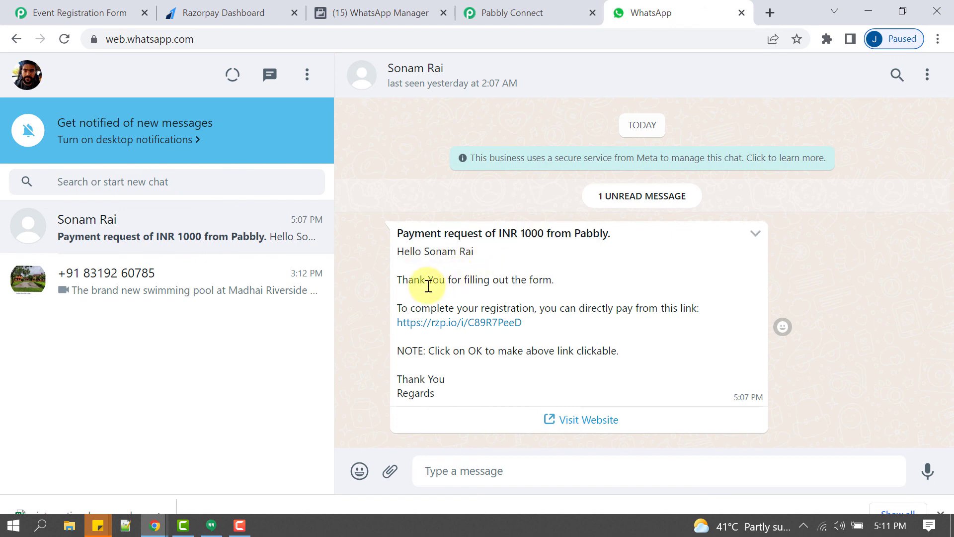
{"action": "left_click_drag", "start_coordinate": [429, 285], "coordinate": [520, 276]}
{"action": "left_click_drag", "start_coordinate": [462, 308], "coordinate": [682, 320]}
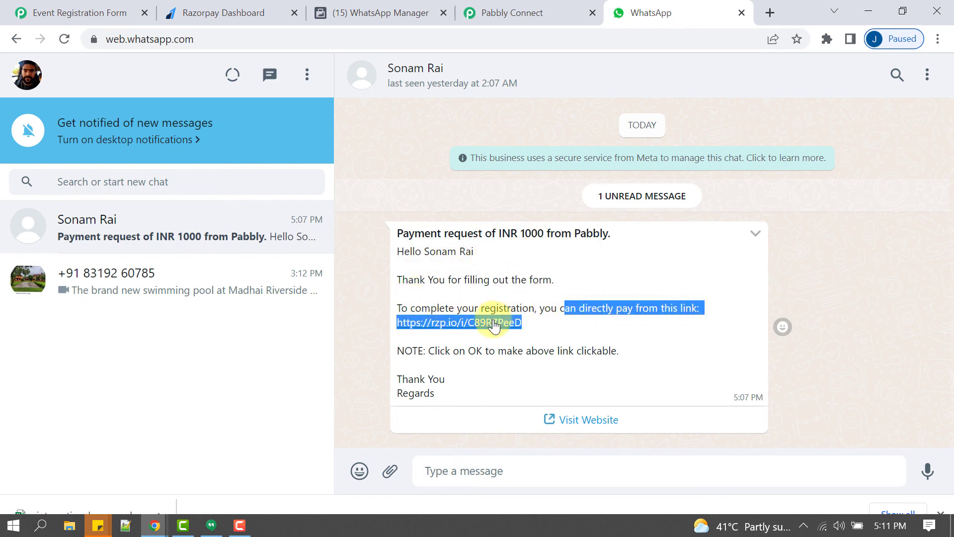
{"action": "left_click", "coordinate": [517, 323]}
- Open the rzp.io payment link in a new tab to view the test-mode Razorpay page
{"action": "right_click", "coordinate": [519, 323]}
{"action": "left_click", "coordinate": [556, 332]}
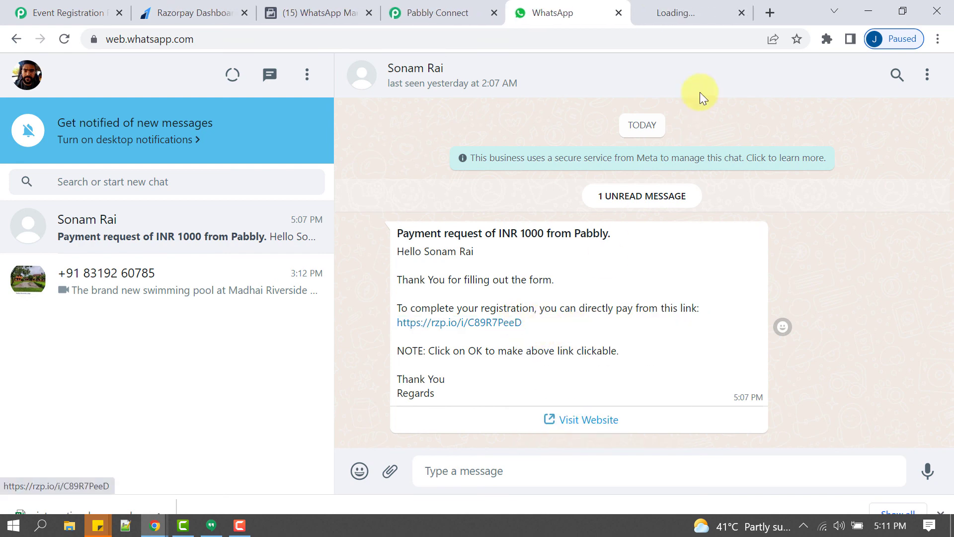
{"action": "left_click", "coordinate": [695, 13]}
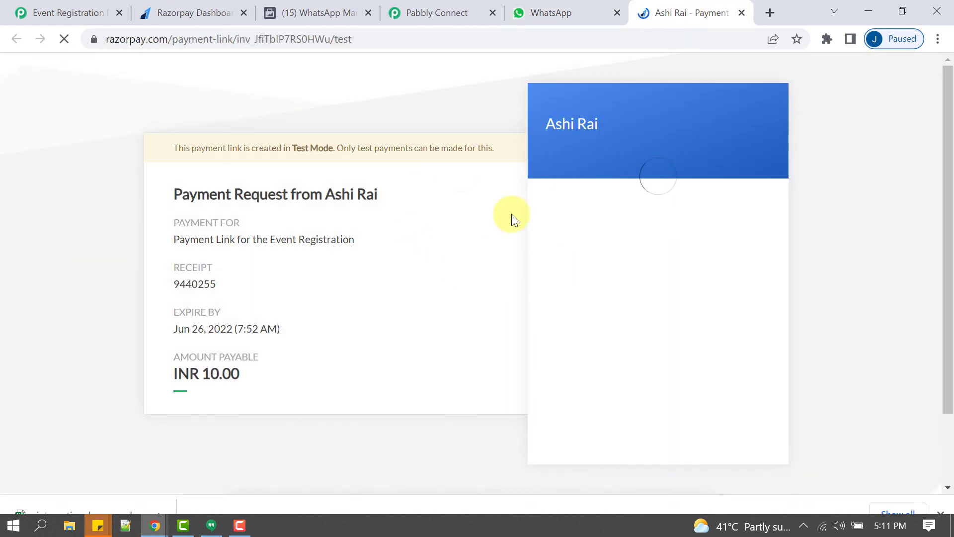
- Read the message's NOTE line in WhatsApp, then return to the Pabbly Connect workflow
{"action": "left_click", "coordinate": [559, 12]}
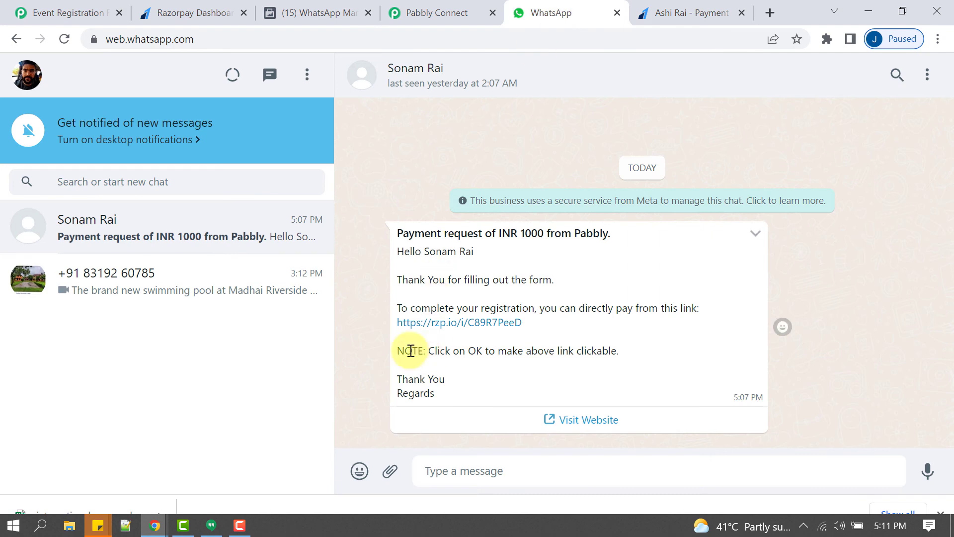
{"action": "left_click_drag", "start_coordinate": [411, 350], "coordinate": [575, 349]}
{"action": "left_click", "coordinate": [580, 349]}
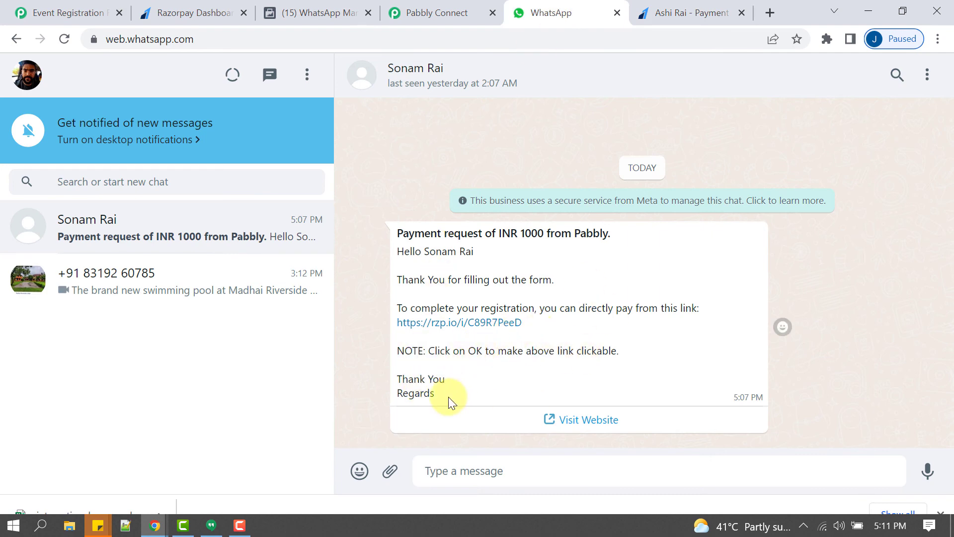
{"action": "key", "text": "ctrl+Tab"}
{"action": "left_click", "coordinate": [436, 13]}
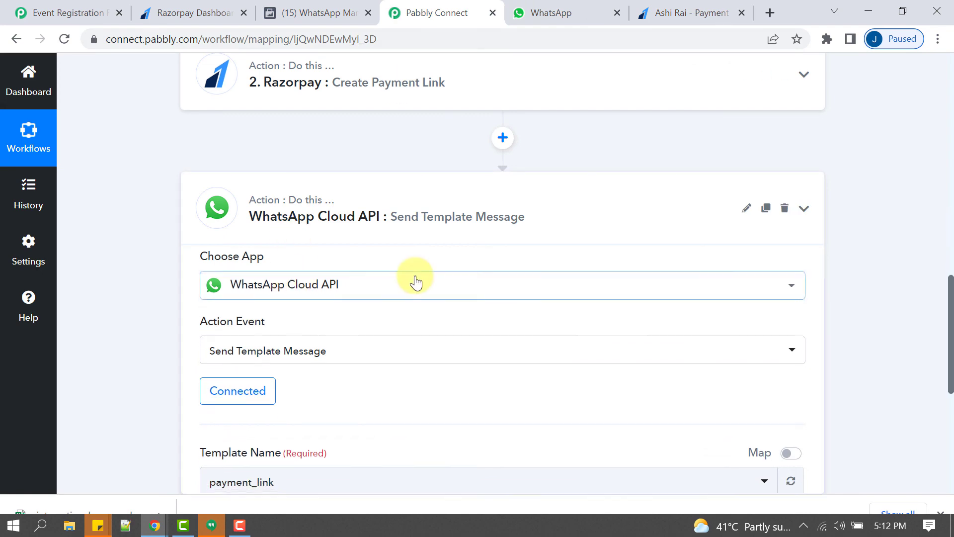
- Review the three-step workflow and collapse the Pabbly Form Builder trigger step
{"action": "scroll", "coordinate": [415, 276], "scroll_direction": "up", "scroll_amount": 7}
{"action": "scroll", "coordinate": [389, 317], "scroll_direction": "down", "scroll_amount": 1}
{"action": "scroll", "coordinate": [389, 318], "scroll_direction": "up", "scroll_amount": 4}
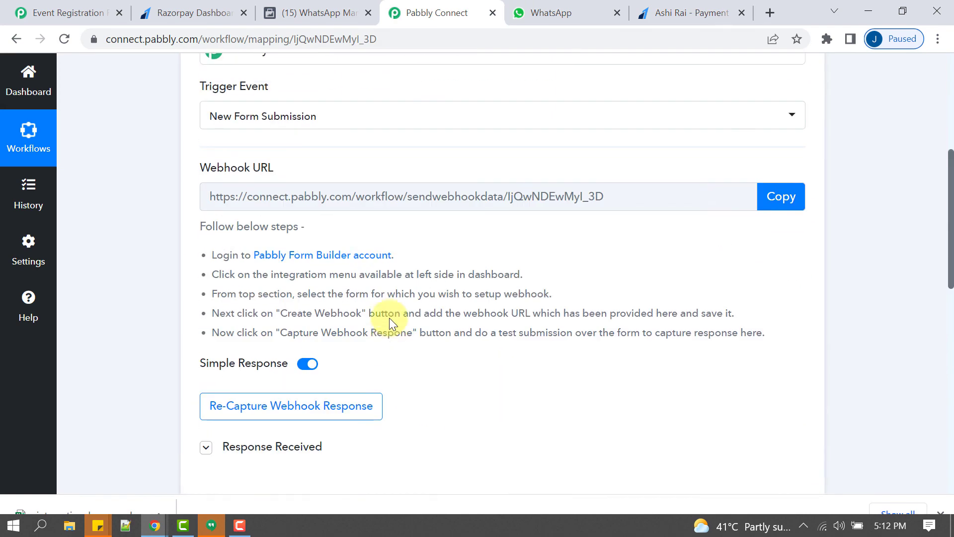
{"action": "scroll", "coordinate": [379, 362], "scroll_direction": "up", "scroll_amount": 6}
{"action": "left_click", "coordinate": [295, 264]}
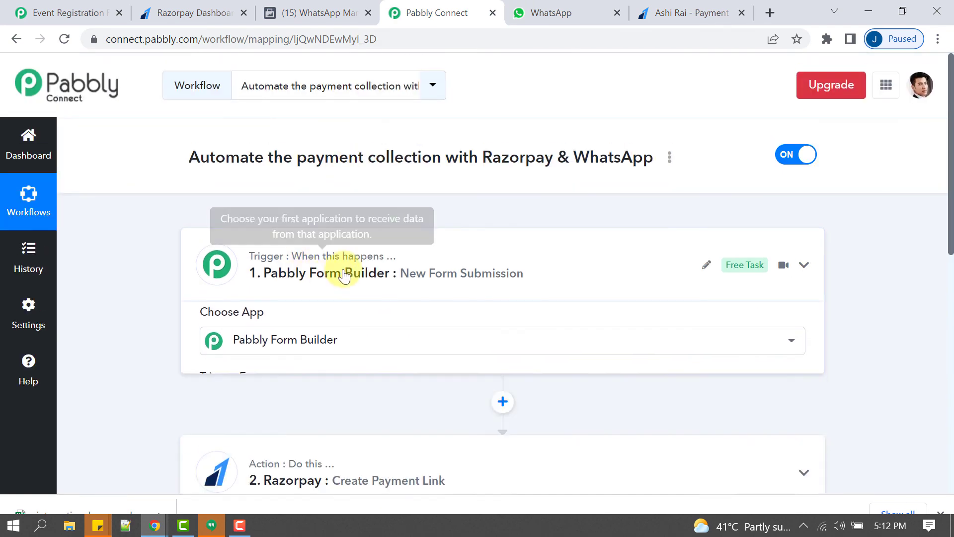
{"action": "scroll", "coordinate": [404, 256], "scroll_direction": "down", "scroll_amount": 4}
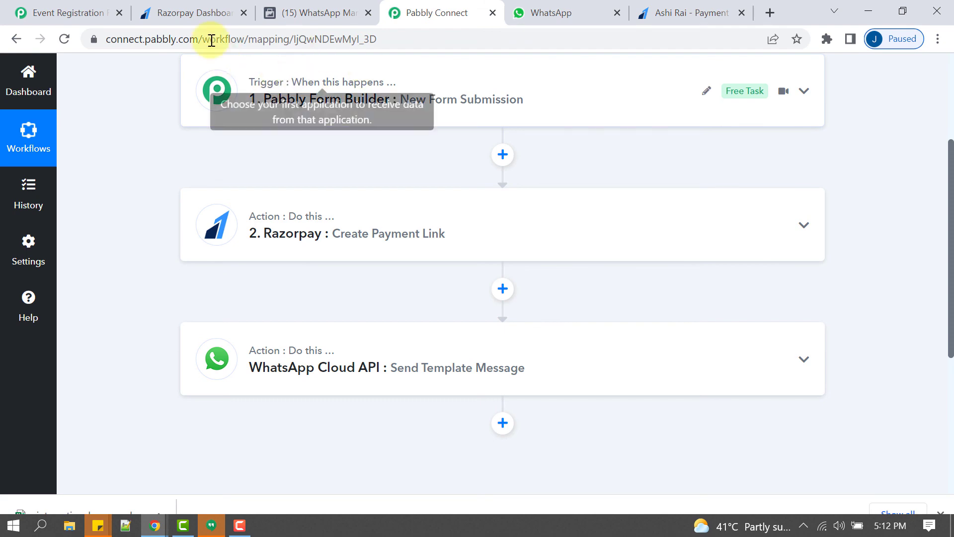
- Look over the registration form, Razorpay dashboard, WhatsApp chat and templates tabs
{"action": "left_click", "coordinate": [54, 12]}
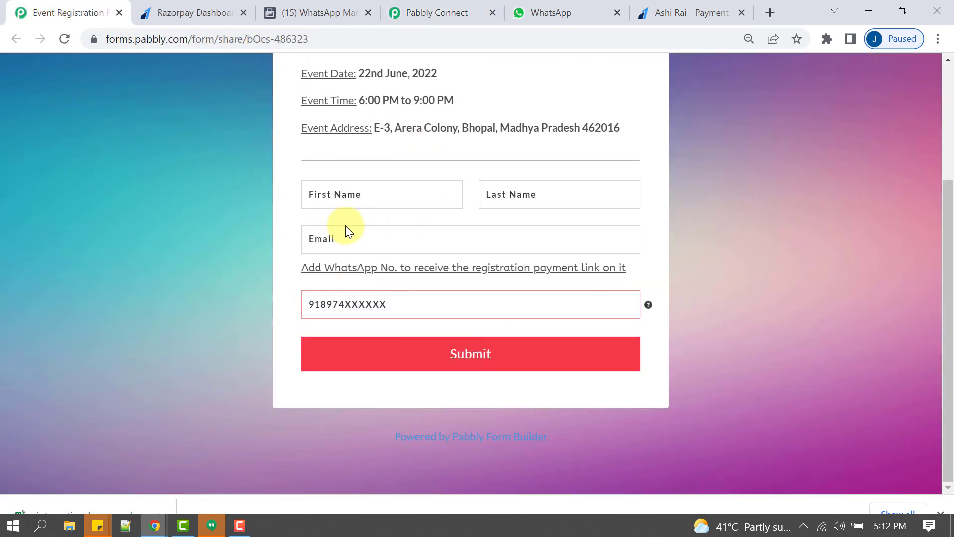
{"action": "scroll", "coordinate": [347, 230], "scroll_direction": "up", "scroll_amount": 3}
{"action": "scroll", "coordinate": [431, 216], "scroll_direction": "down", "scroll_amount": 3}
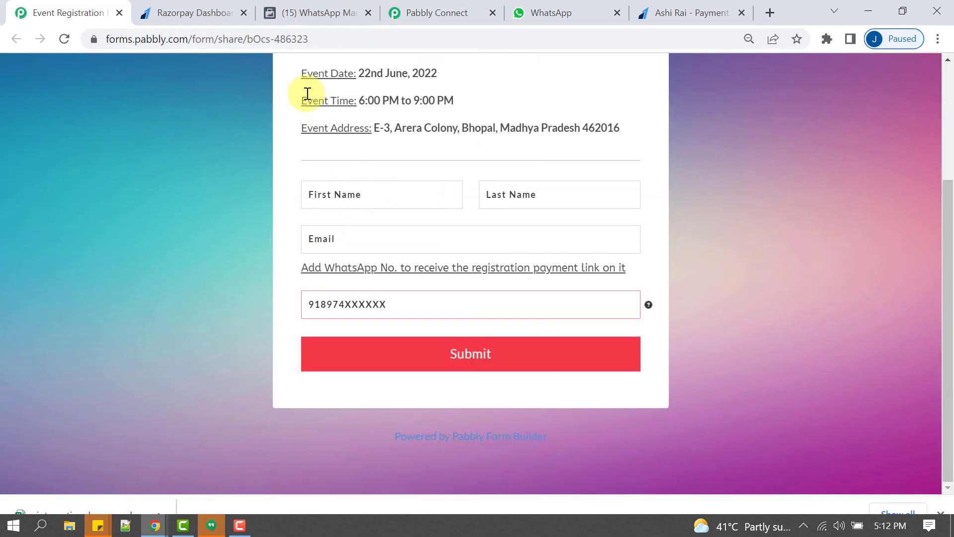
{"action": "left_click", "coordinate": [166, 7]}
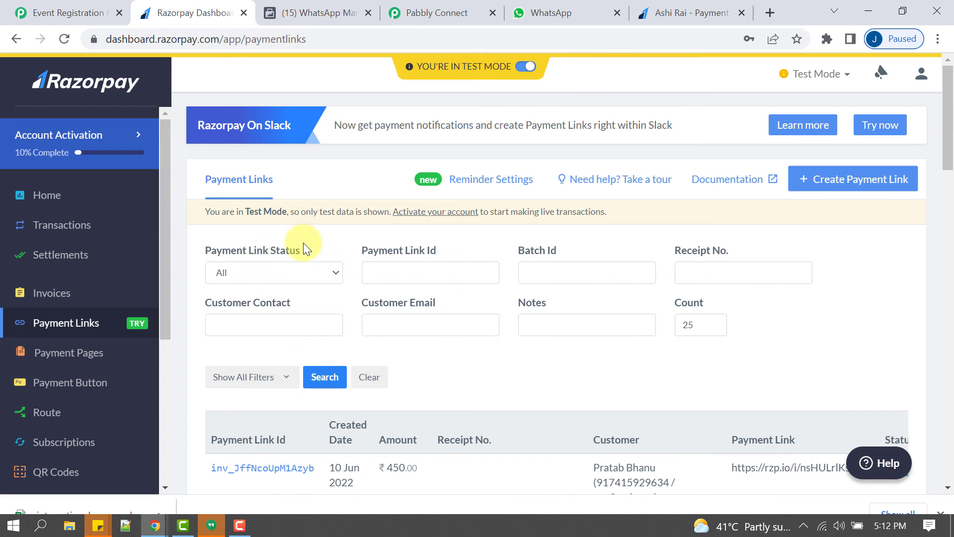
{"action": "left_click", "coordinate": [527, 10]}
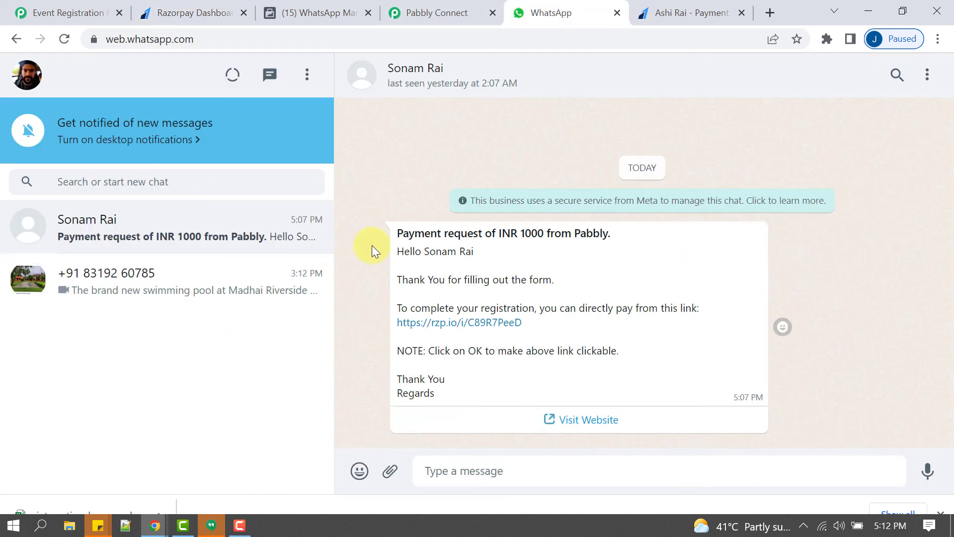
{"action": "left_click", "coordinate": [323, 10]}
{"action": "left_click", "coordinate": [212, 12]}
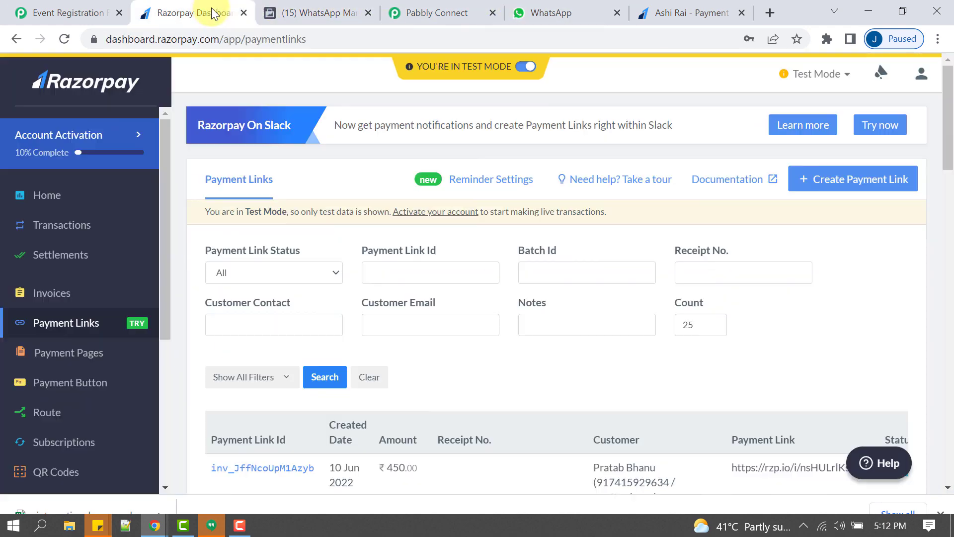
- Close the Razorpay Dashboard, WhatsApp Manager, Pabbly Connect and payment page tabs
{"action": "left_click", "coordinate": [243, 13]}
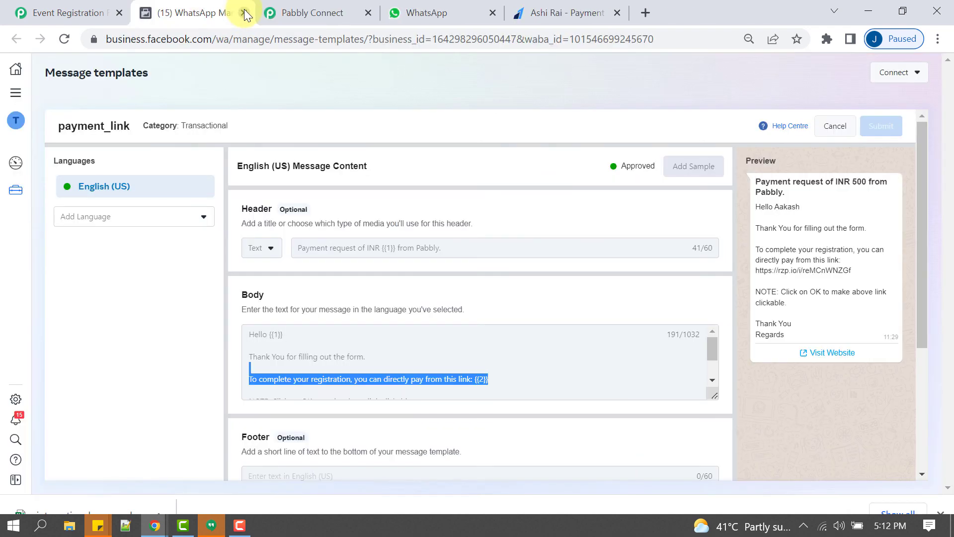
{"action": "left_click", "coordinate": [244, 13]}
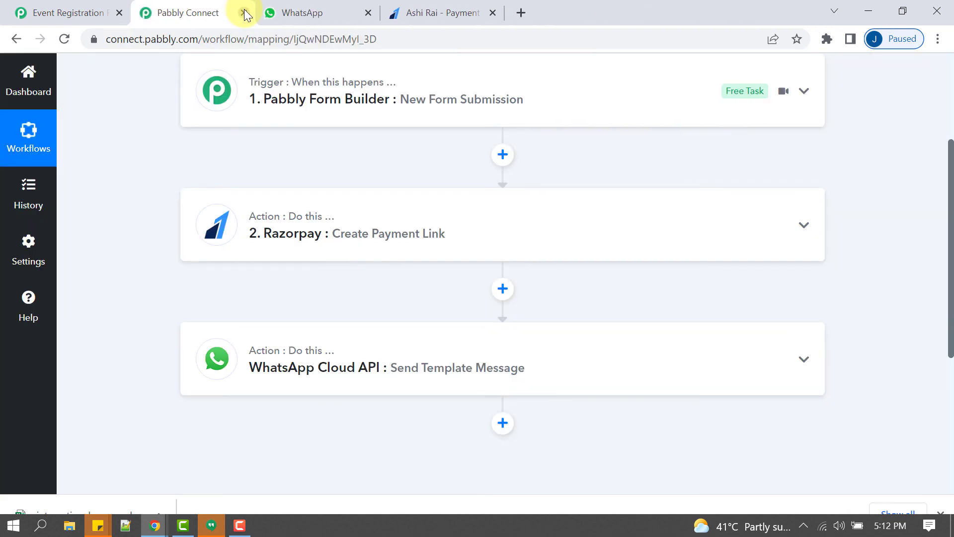
{"action": "left_click", "coordinate": [244, 13]}
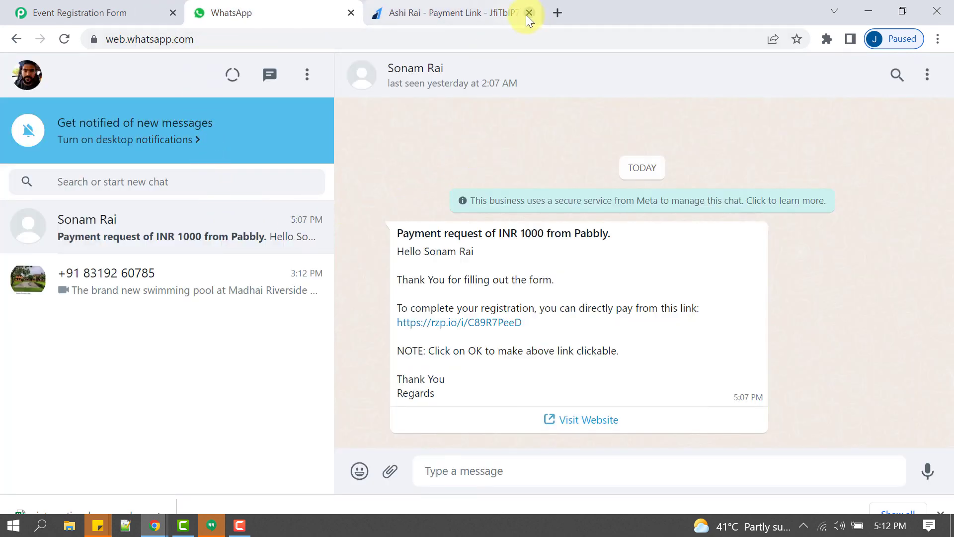
{"action": "left_click", "coordinate": [529, 13]}
{"action": "left_click", "coordinate": [141, 9]}
- Go over the Event Registration Form's heading and event details, then return to the WhatsApp chat
{"action": "scroll", "coordinate": [395, 259], "scroll_direction": "up", "scroll_amount": 3}
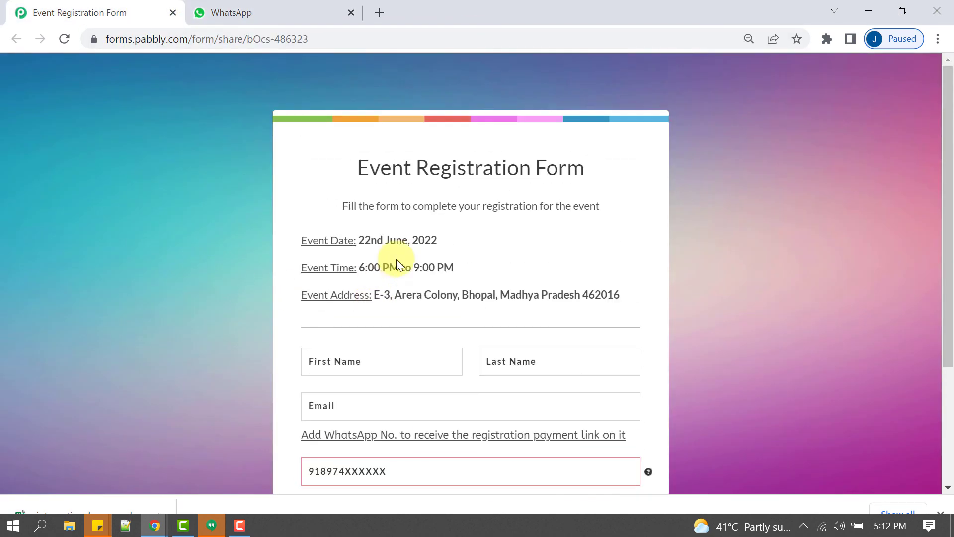
{"action": "scroll", "coordinate": [407, 279], "scroll_direction": "down", "scroll_amount": 3}
{"action": "scroll", "coordinate": [418, 292], "scroll_direction": "up", "scroll_amount": 3}
{"action": "left_click_drag", "start_coordinate": [369, 168], "coordinate": [505, 220]}
{"action": "left_click", "coordinate": [3, 236]}
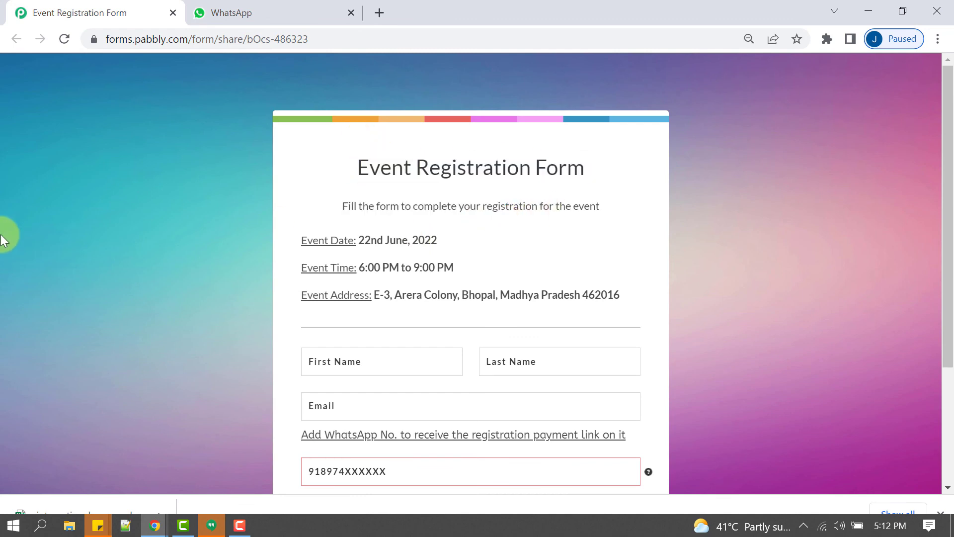
{"action": "triple_click", "coordinate": [312, 262]}
{"action": "left_click", "coordinate": [231, 13]}
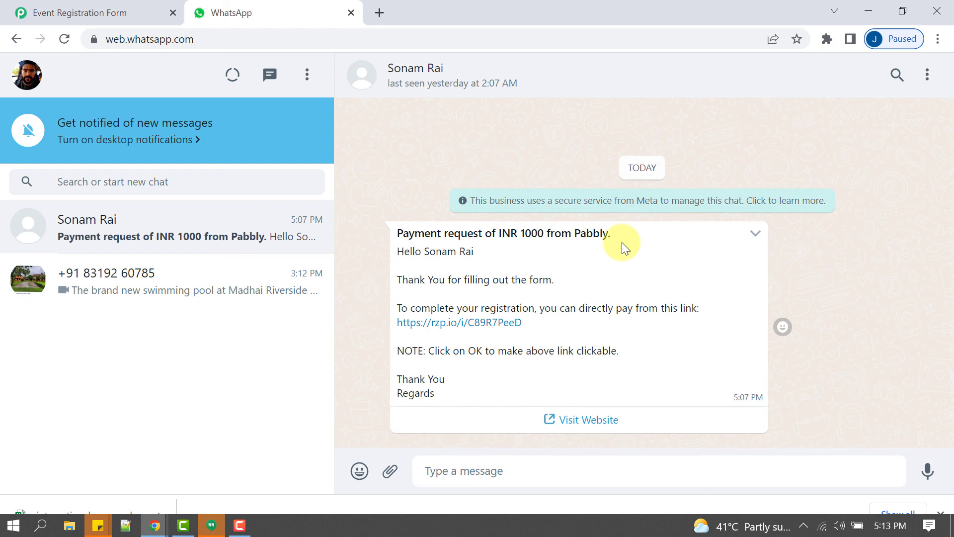
{"action": "left_click", "coordinate": [241, 526]}
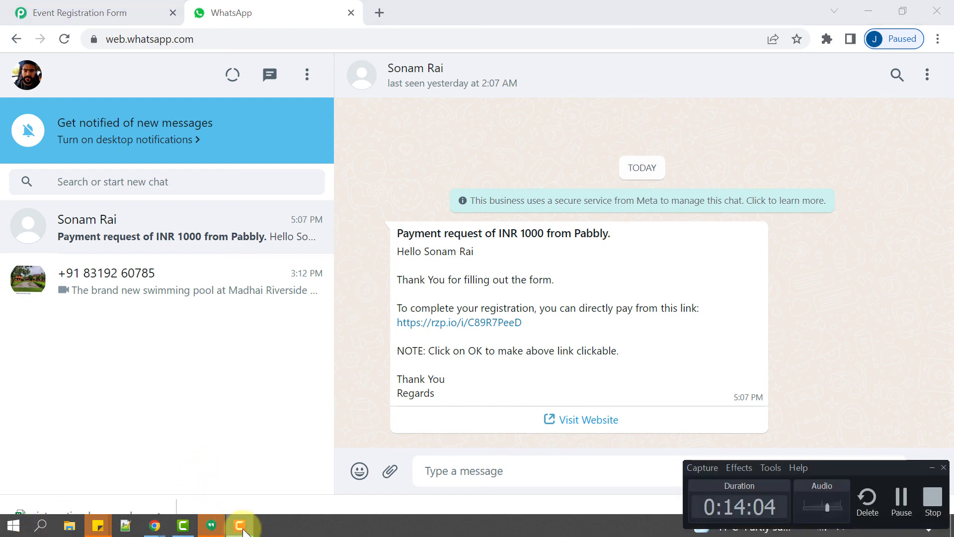